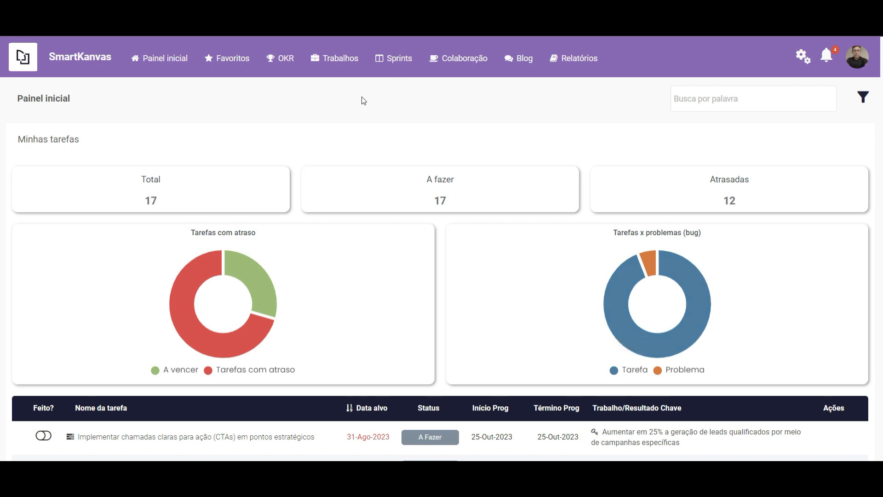
- Open the work group configuration of the workspace and expand the Grupos de Trabalho section
left_click(333, 62)
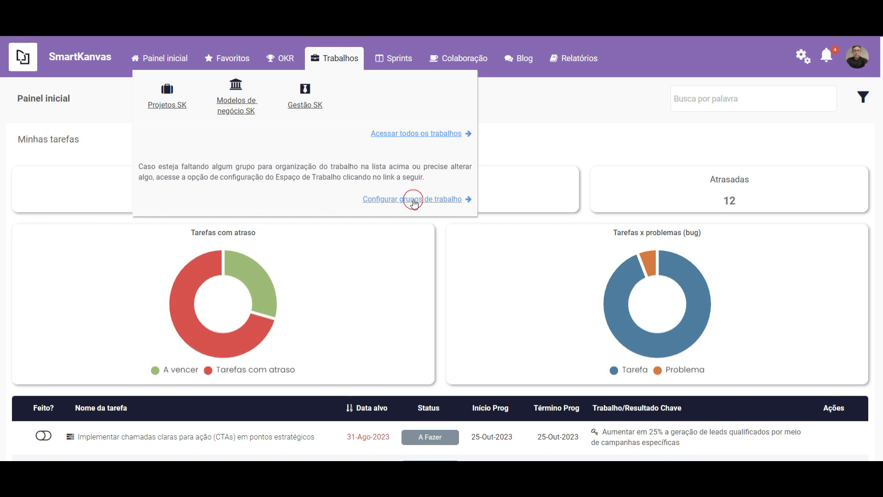
left_click(413, 203)
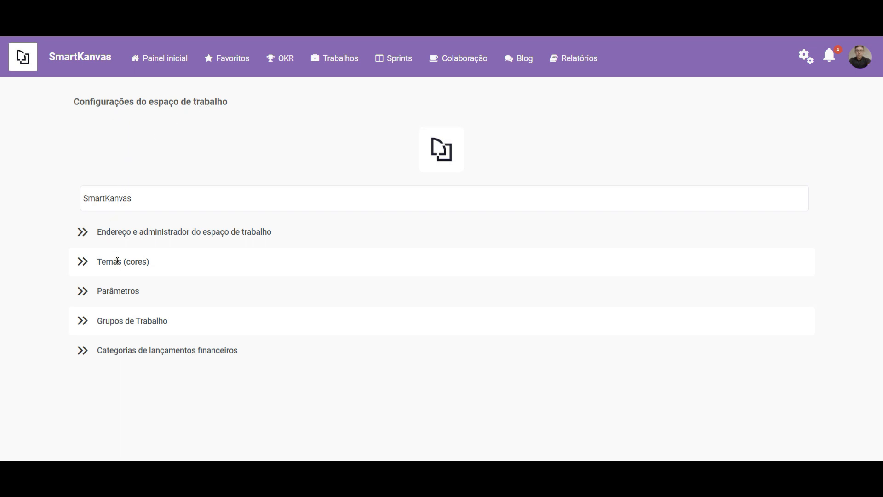
left_click(82, 322)
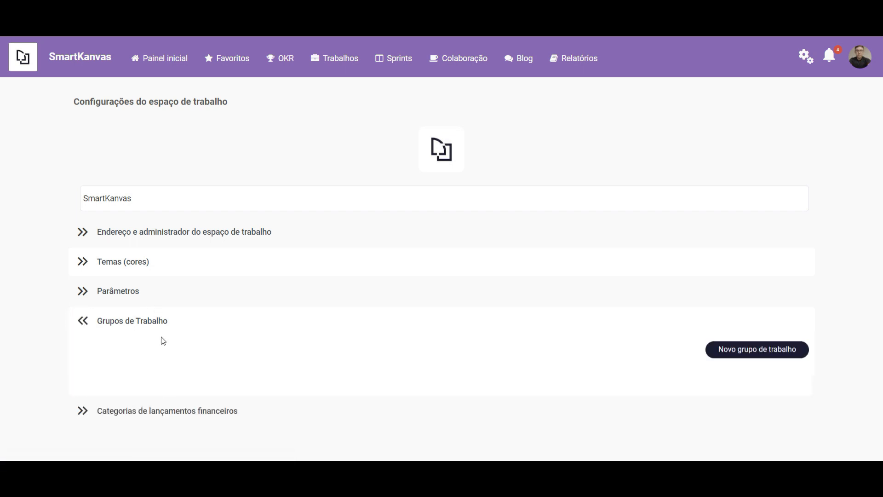
- Move the Gestão SK group above Modelos de negócio SK and check the new order among the Trabalhos groups
scroll(179, 349, "down", 1)
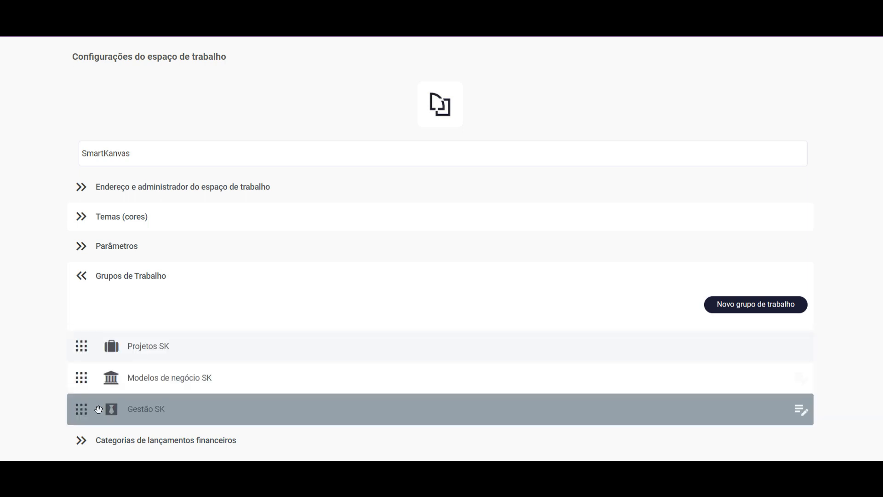
left_click_drag(81, 409, 81, 379)
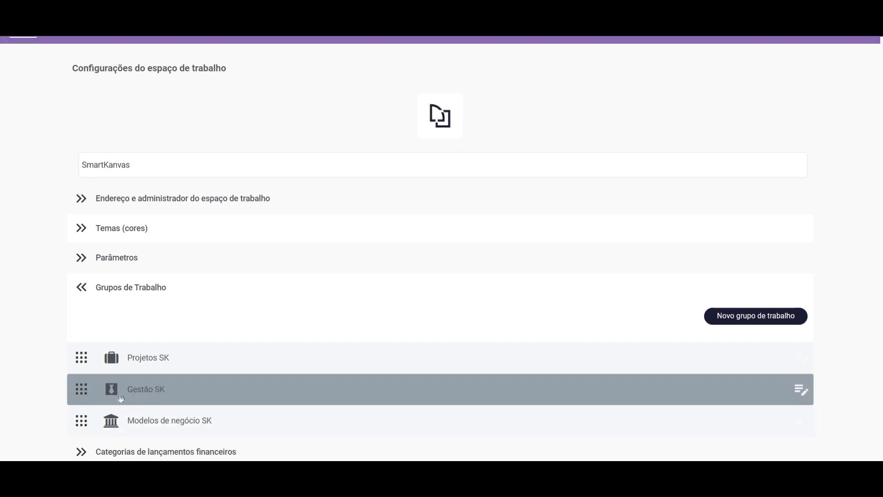
scroll(361, 322, "up", 2)
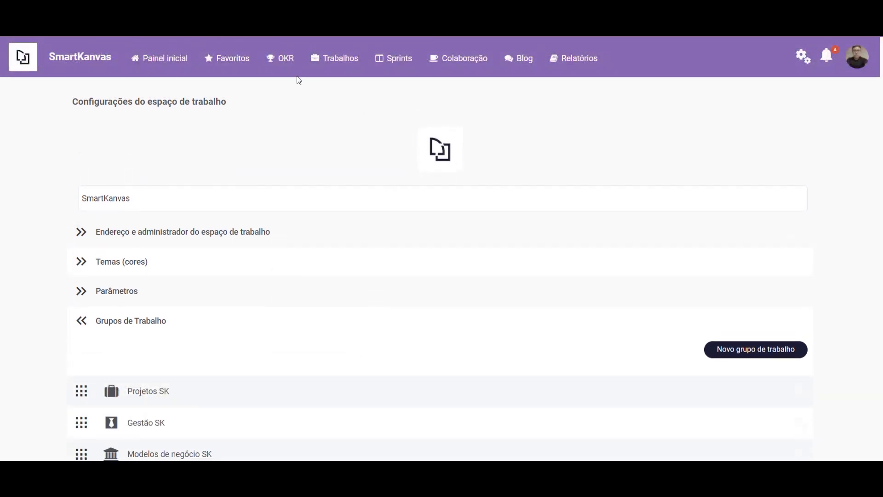
left_click(334, 59)
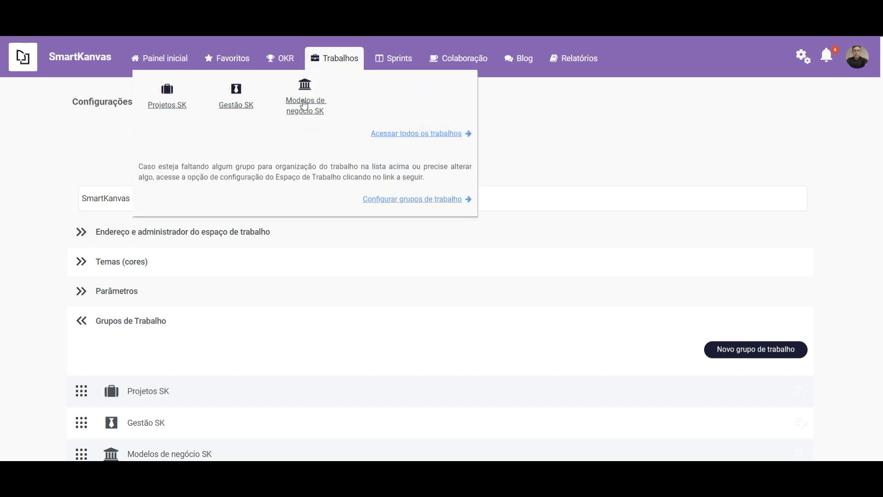
left_click(537, 108)
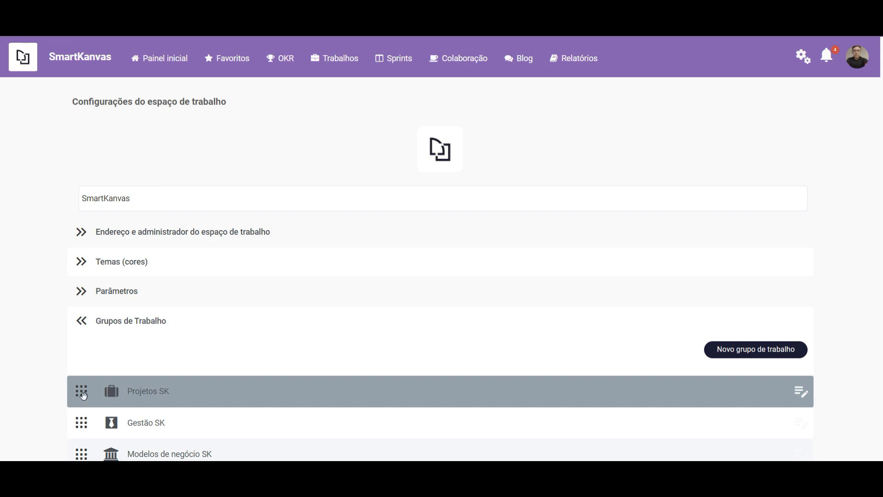
- View the Projetos SK group's edit form with its active state, title and icon, and close it without saving
left_click_drag(84, 397, 143, 394)
scroll(224, 364, "down", 1)
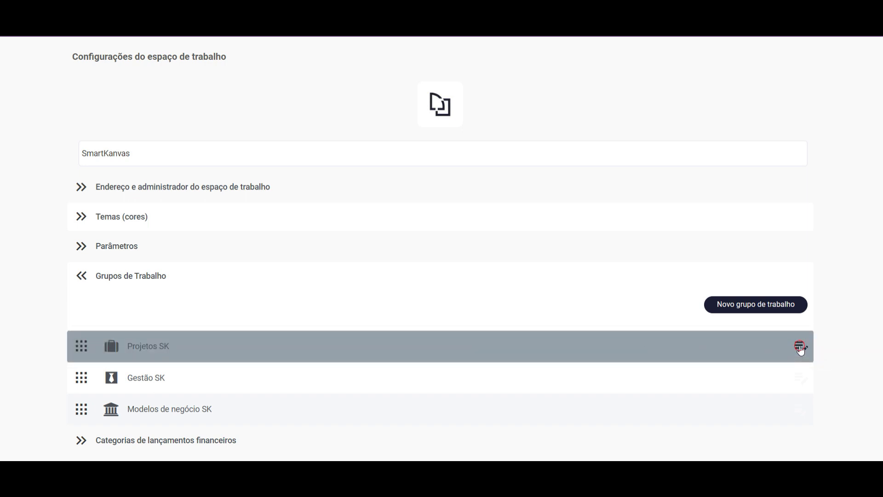
left_click(800, 347)
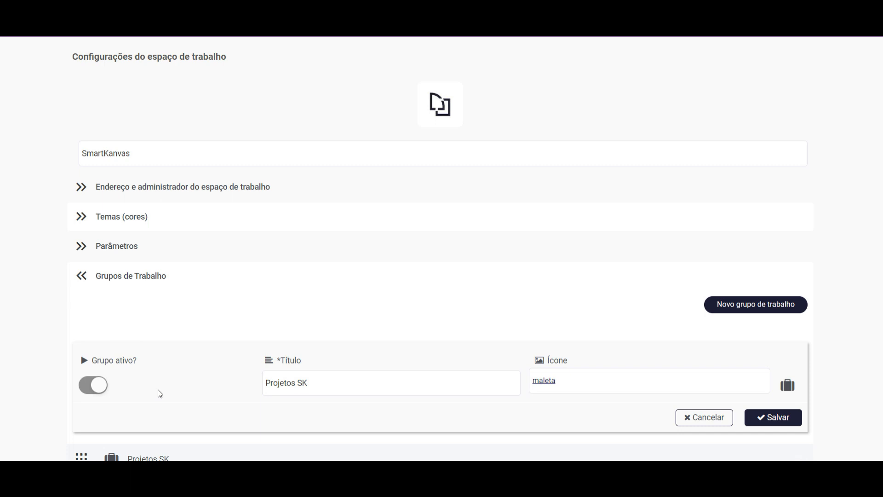
left_click(325, 383)
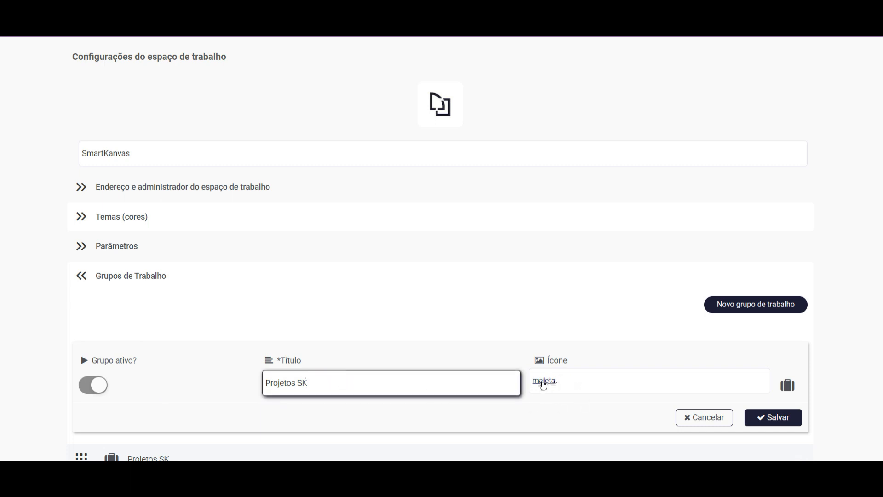
scroll(575, 383, "down", 1)
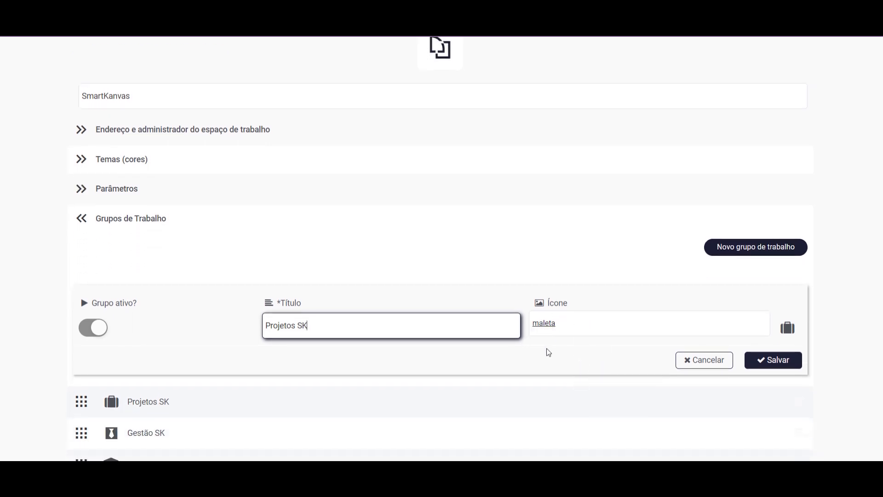
left_click(698, 359)
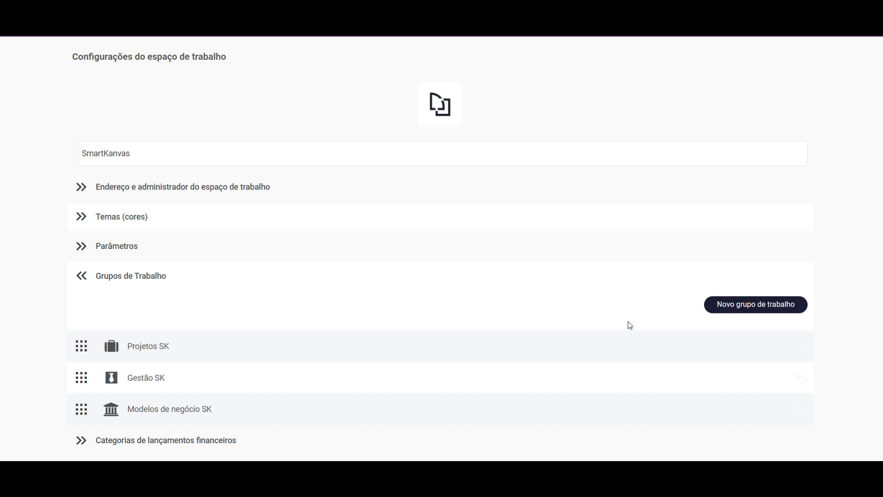
- Start a new work group and title it "Atividades Continuadas"
left_click(733, 306)
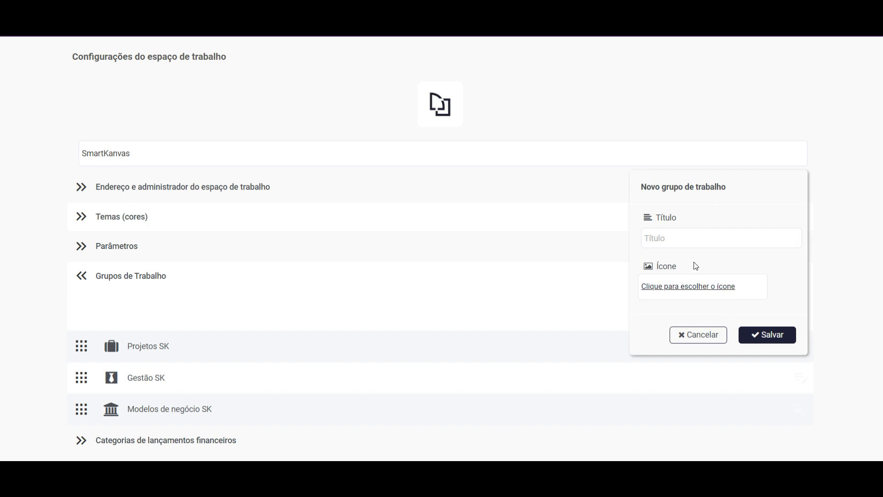
left_click(672, 234)
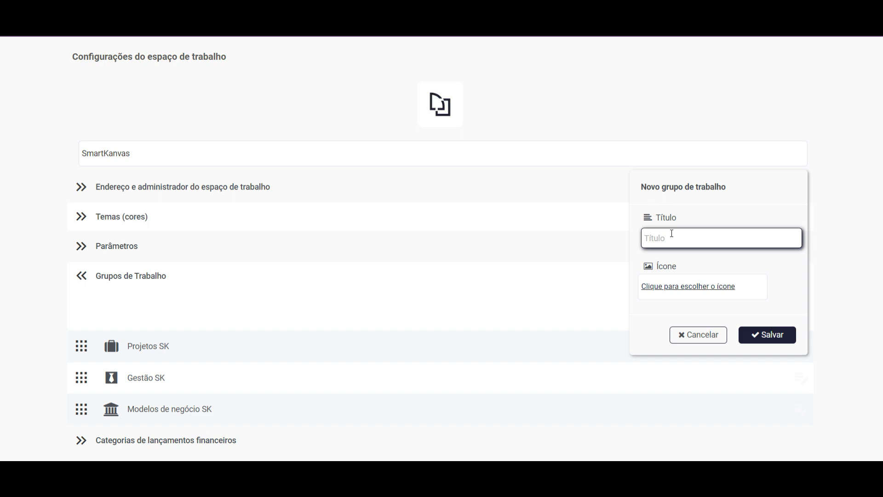
type("Atividades Continuadas")
- Search the icon list for "tarefas", assign that icon to the new work group and save the group
left_click(667, 289)
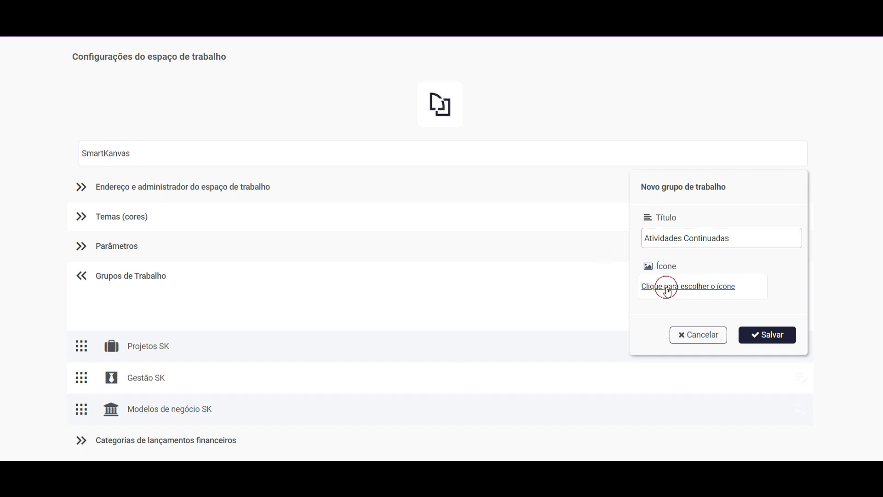
scroll(694, 329, "down", 1)
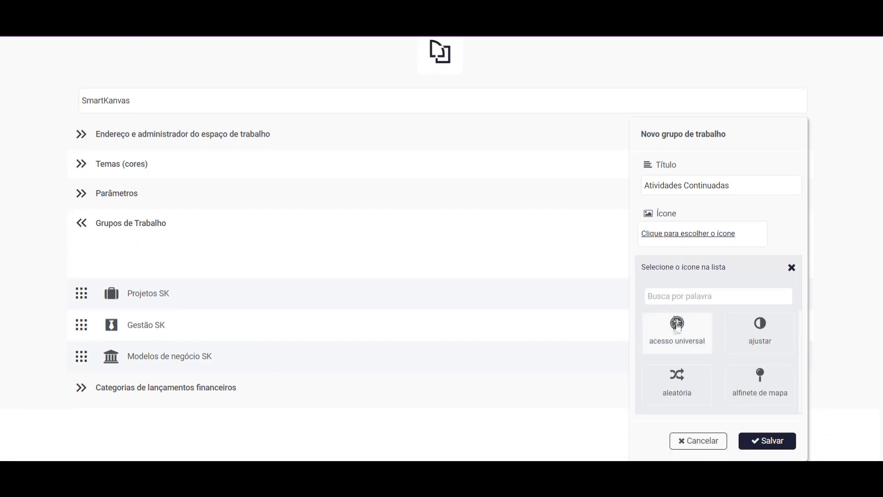
scroll(691, 341, "down", 5)
scroll(691, 341, "down", 3)
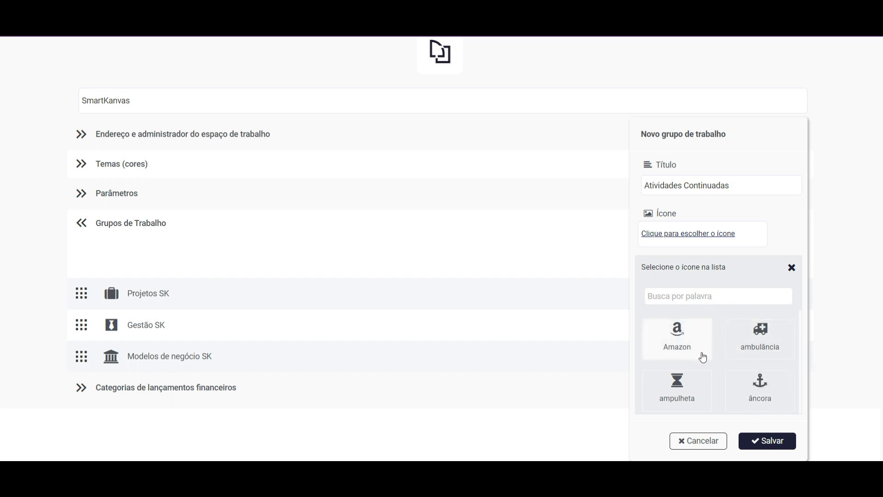
scroll(702, 357, "down", 3)
scroll(698, 347, "up", 2)
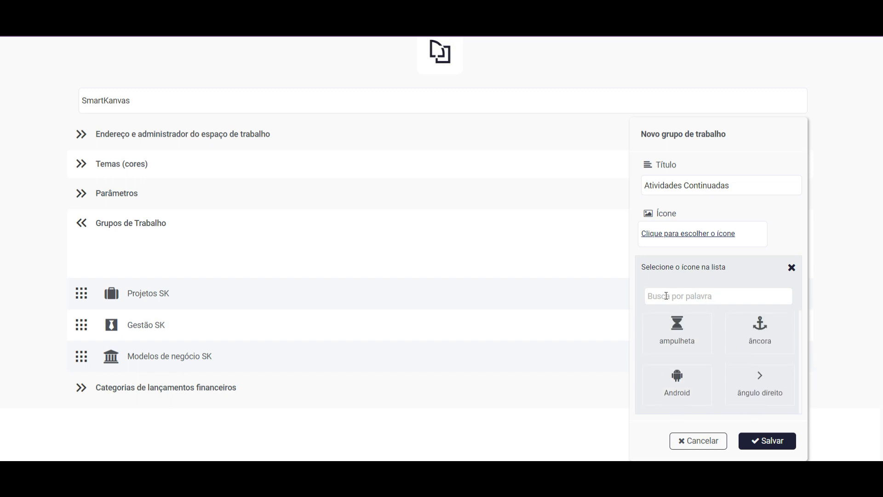
left_click(670, 295)
type("tarefas")
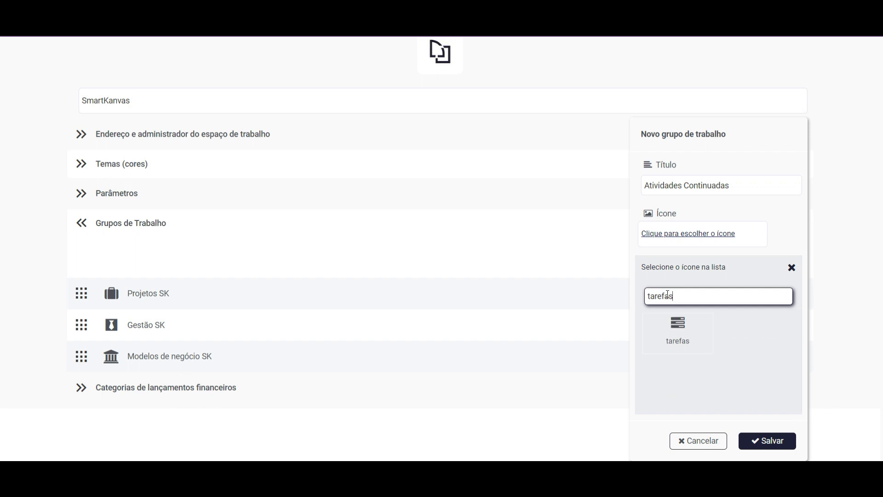
left_click(677, 324)
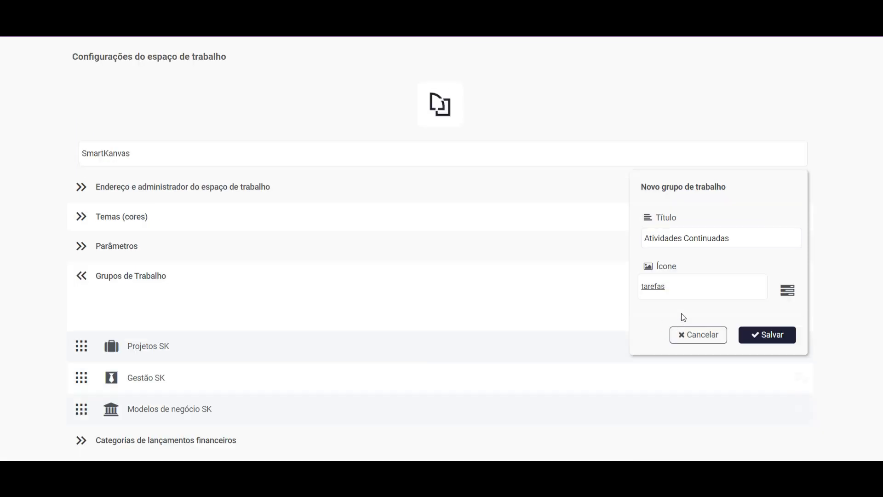
left_click(773, 335)
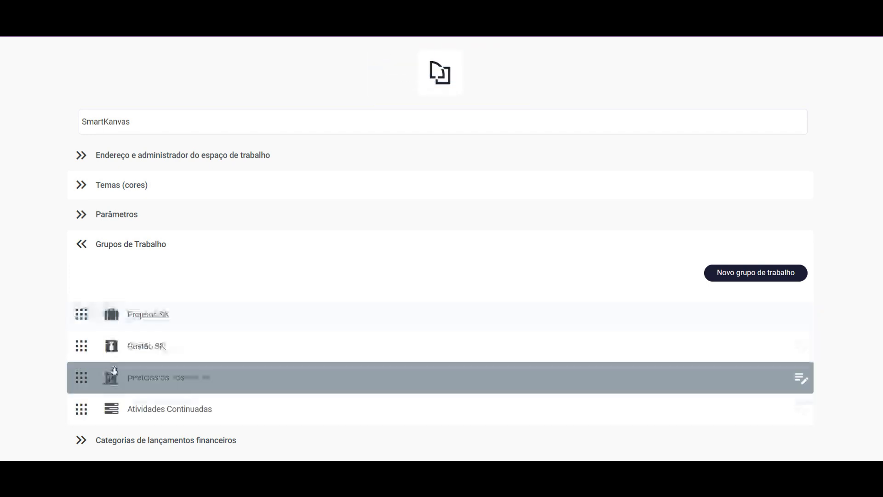
- Collapse the Grupos de Trabalho section and open the list of works in the Projetos SK group
scroll(165, 348, "up", 3)
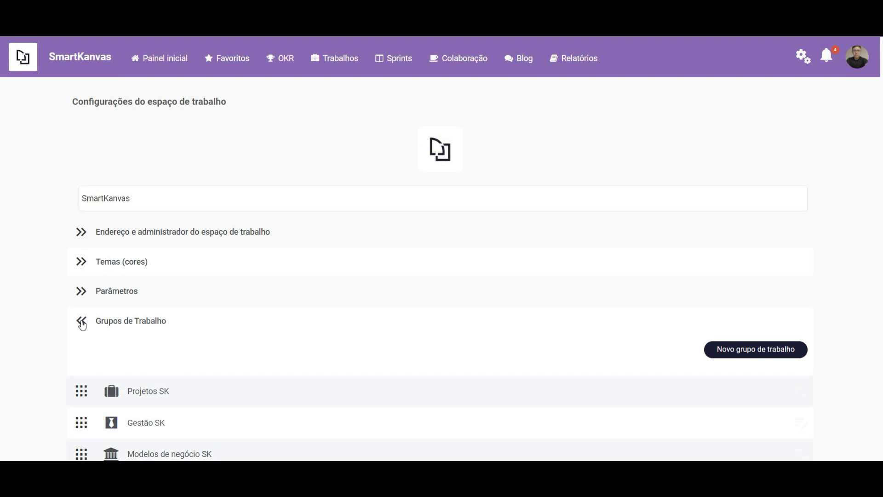
left_click(94, 328)
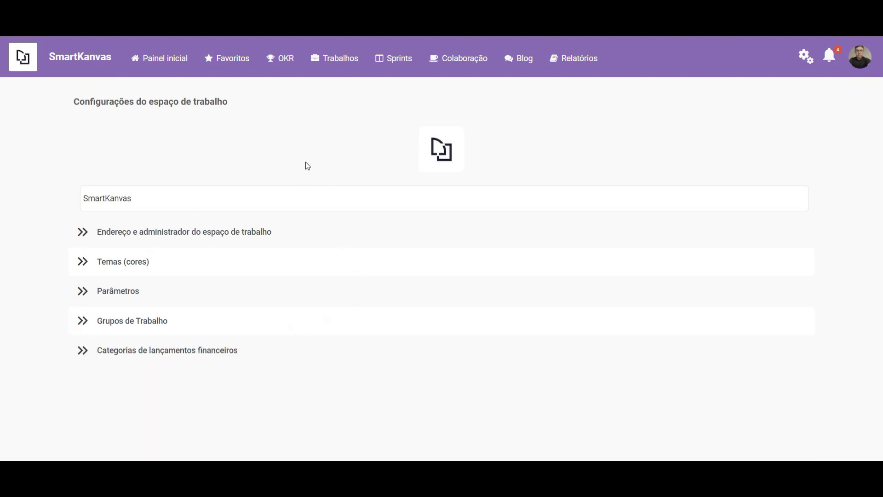
left_click(332, 63)
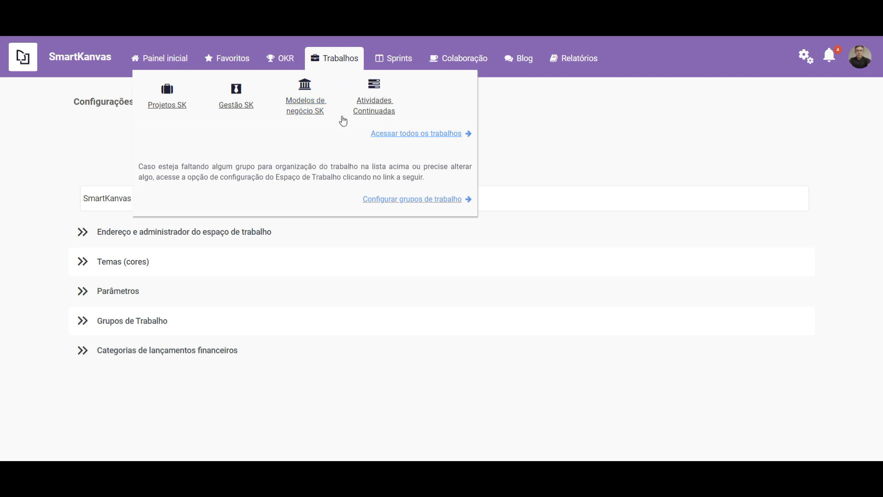
left_click(167, 94)
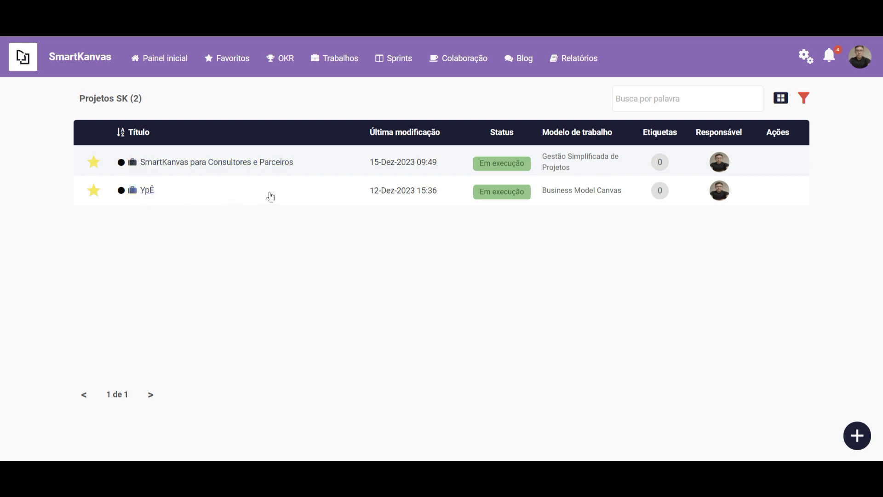
- Open the list of all accessible works and turn off its Somente favoritos filter
left_click(337, 70)
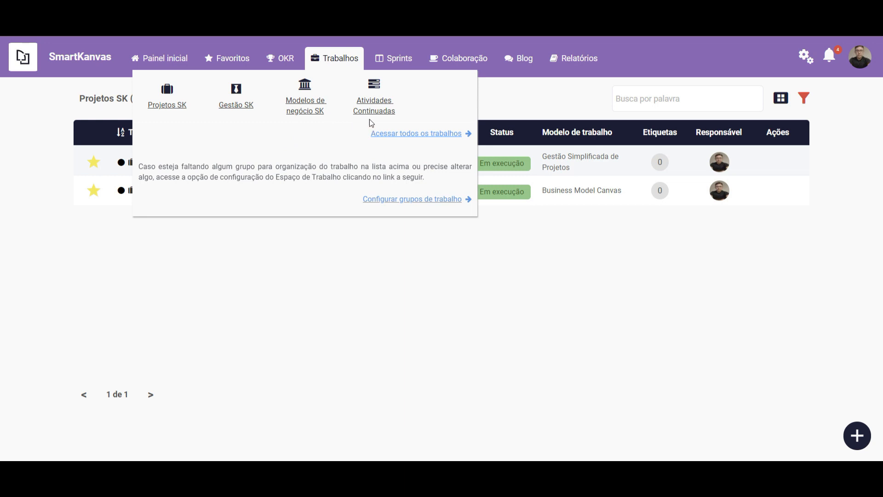
left_click(412, 138)
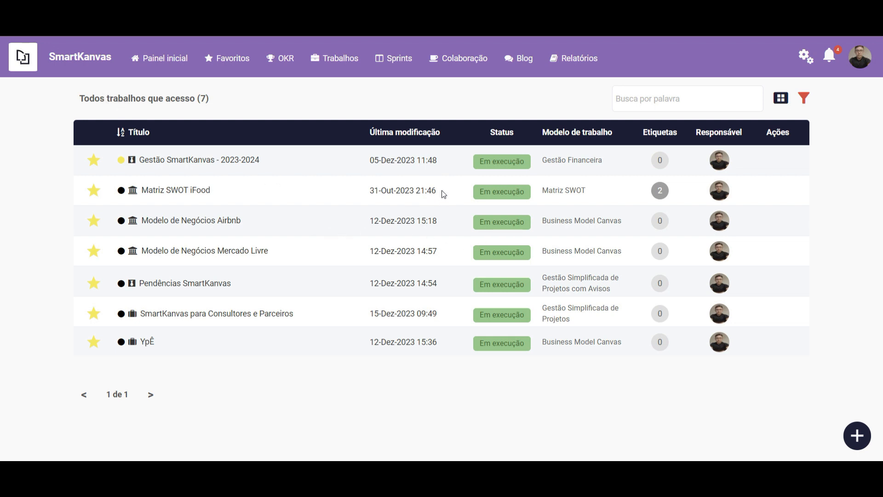
left_click(806, 97)
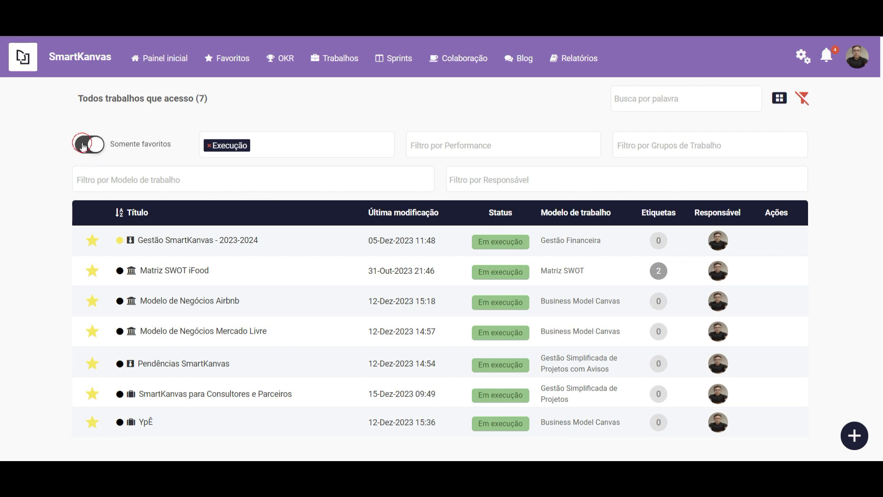
left_click(84, 145)
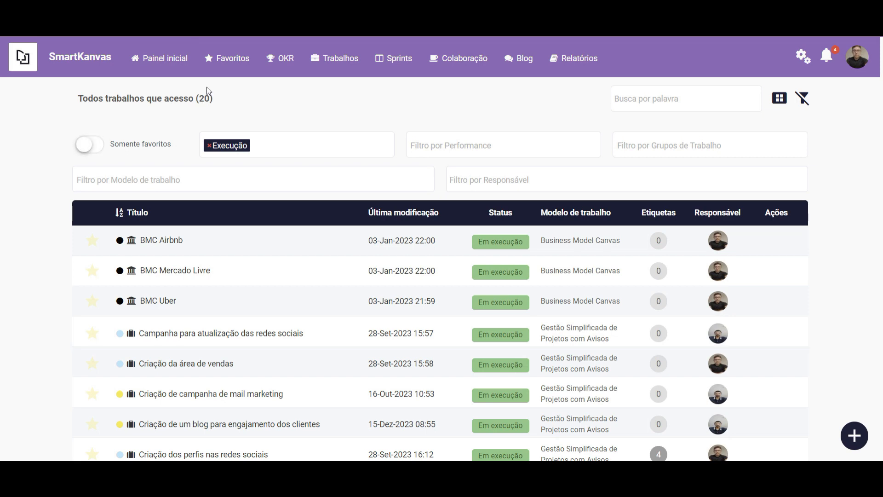
- On the second page of works, mark "Desenvolvimento do site institucional do cliente" as a favorite and unmark it again
scroll(221, 234, "down", 1)
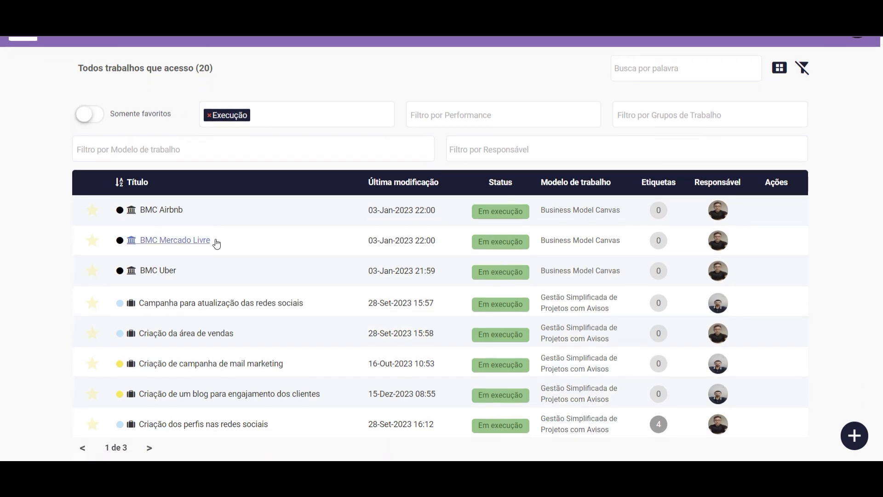
left_click(149, 447)
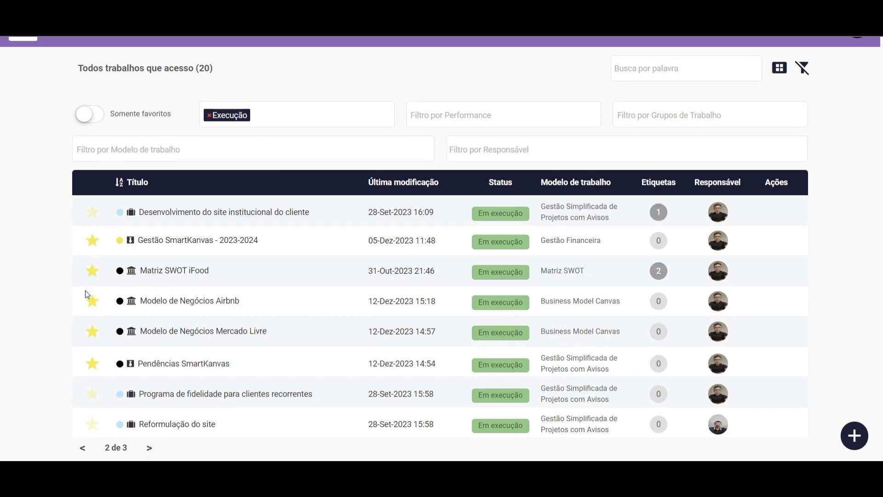
left_click(91, 214)
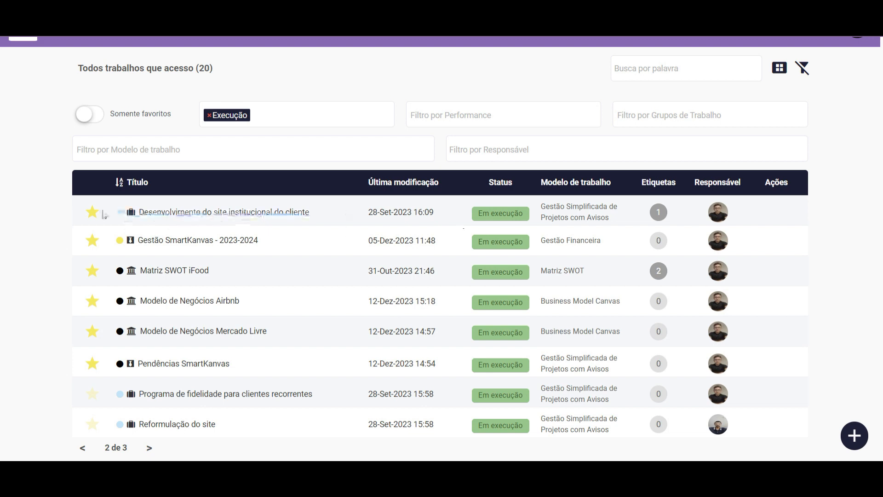
left_click(90, 216)
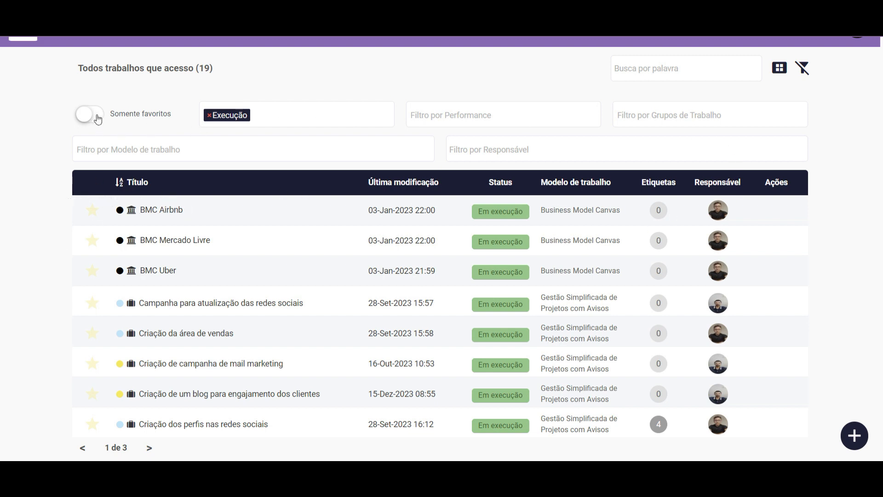
- Hide the filter options above the list of all works
left_click(801, 69)
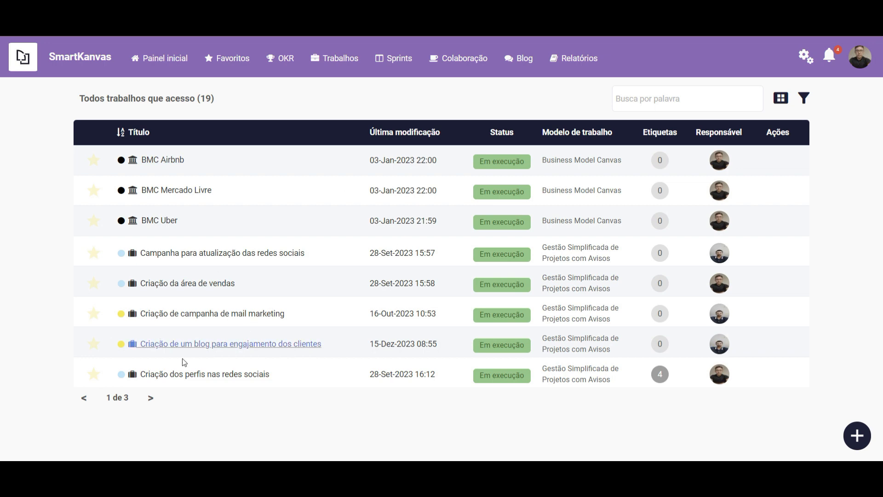
- Show all accessible works as cards, look through their covers, statuses and tags, and return to the list view
left_click(779, 99)
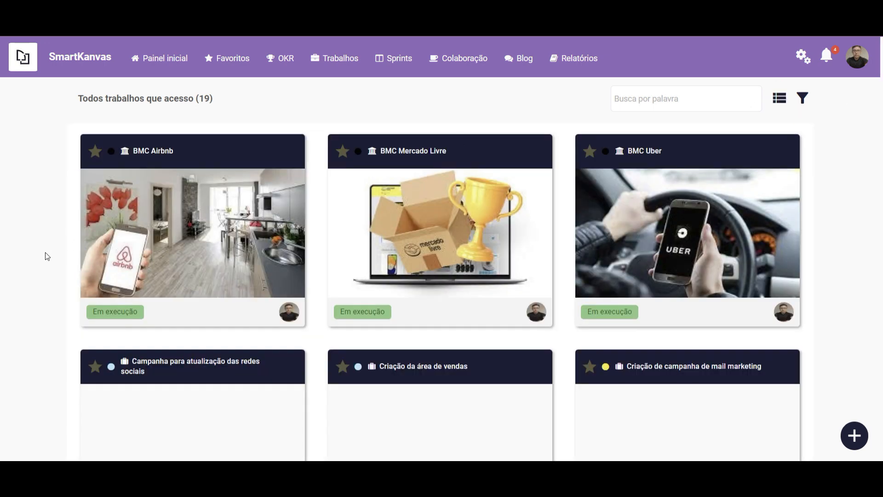
scroll(453, 225, "down", 15)
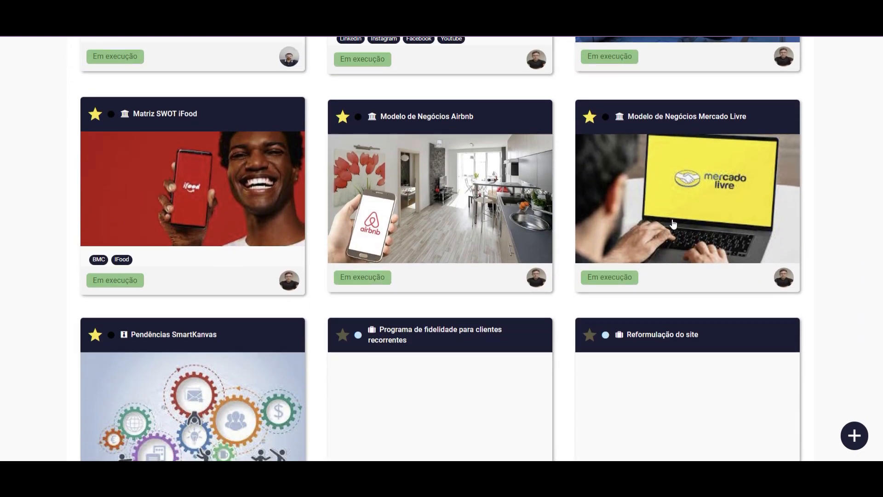
scroll(46, 273, "down", 1)
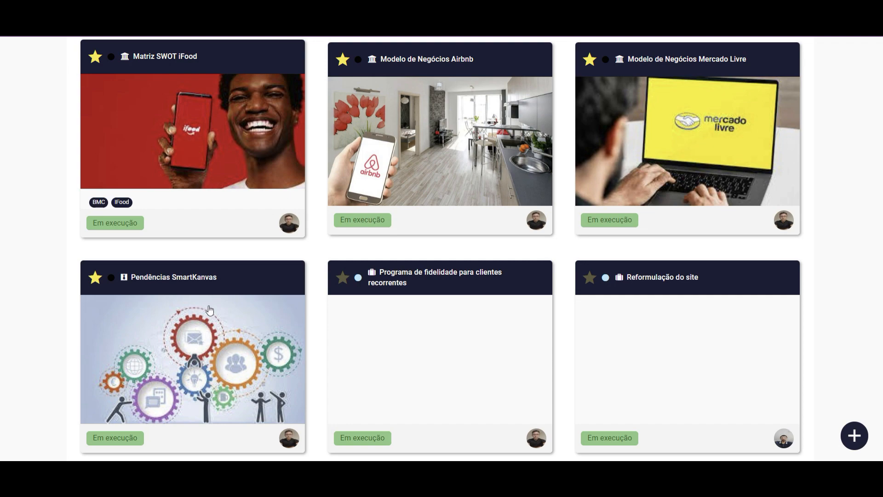
scroll(194, 285, "up", 6)
scroll(306, 296, "up", 10)
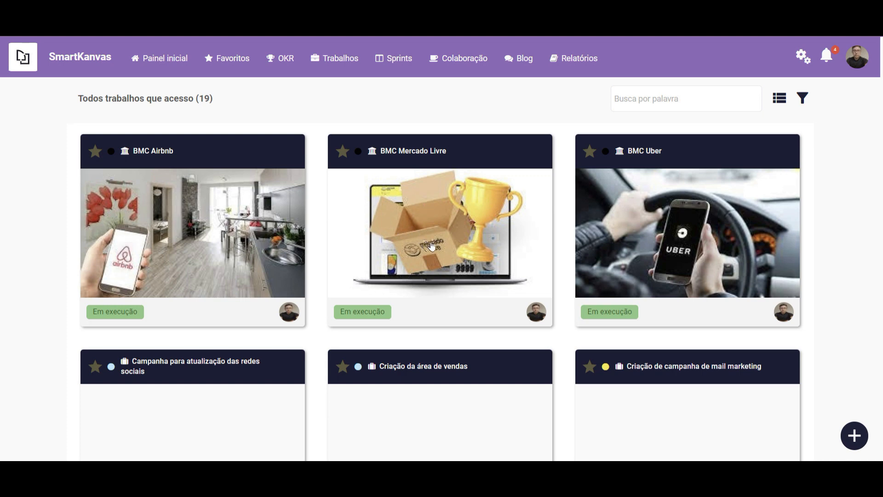
scroll(442, 246, "down", 6)
scroll(442, 246, "down", 2)
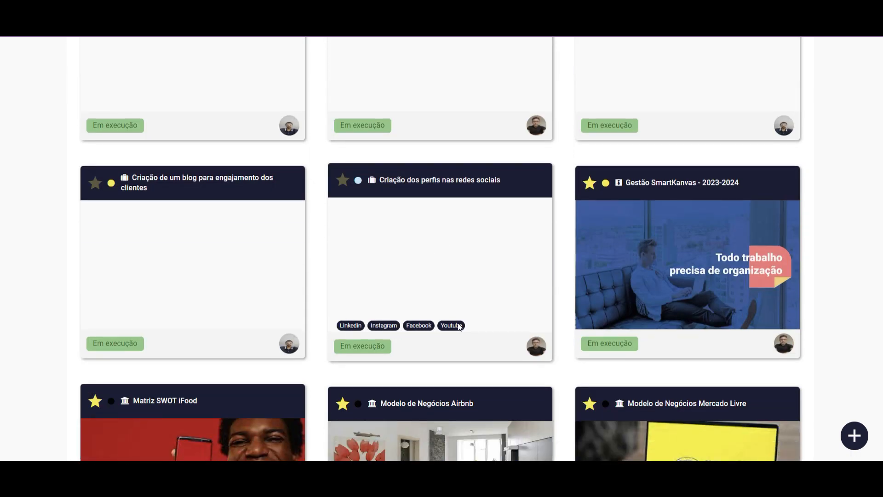
scroll(354, 318, "down", 1)
scroll(356, 313, "down", 2)
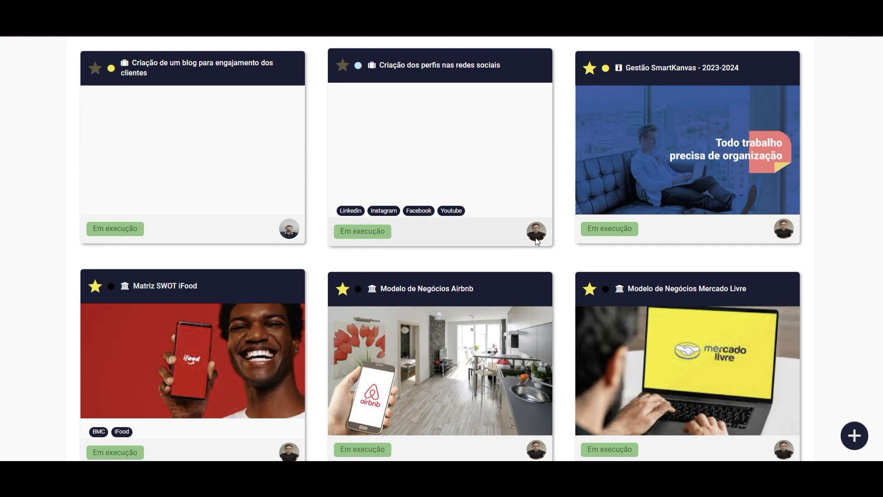
scroll(428, 367, "down", 1)
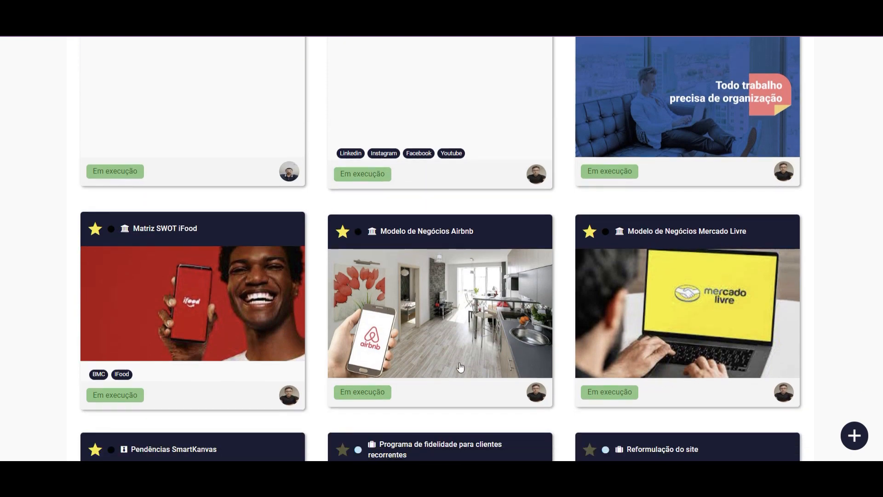
scroll(460, 366, "up", 5)
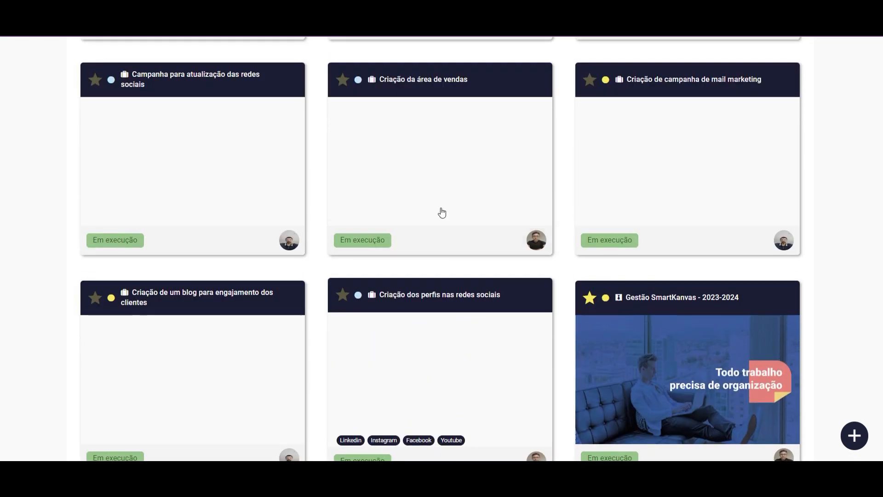
scroll(525, 218, "up", 5)
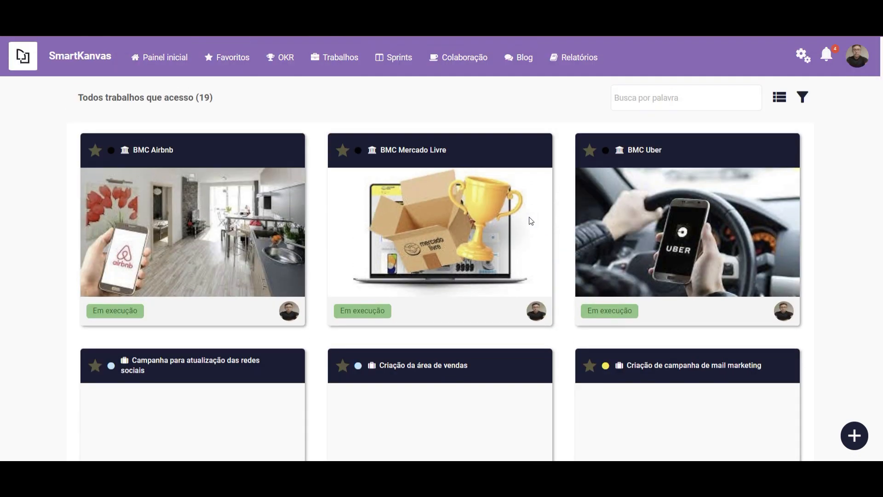
mouse_move(537, 156)
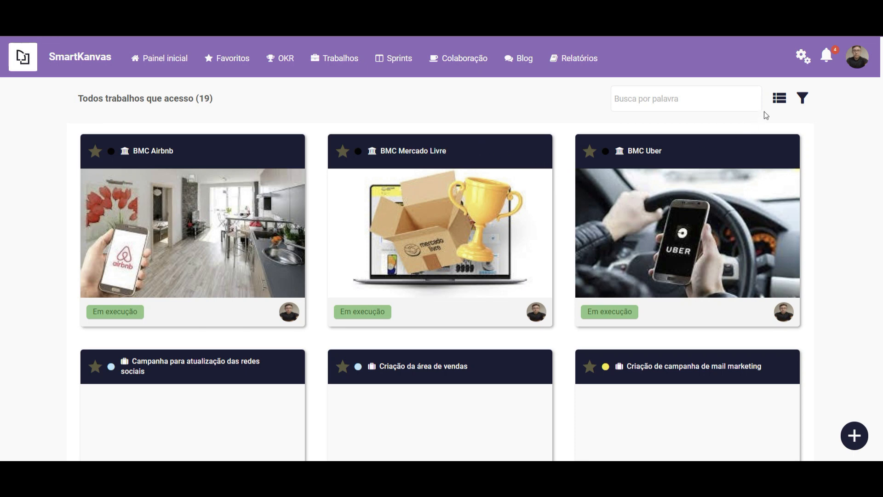
left_click(781, 100)
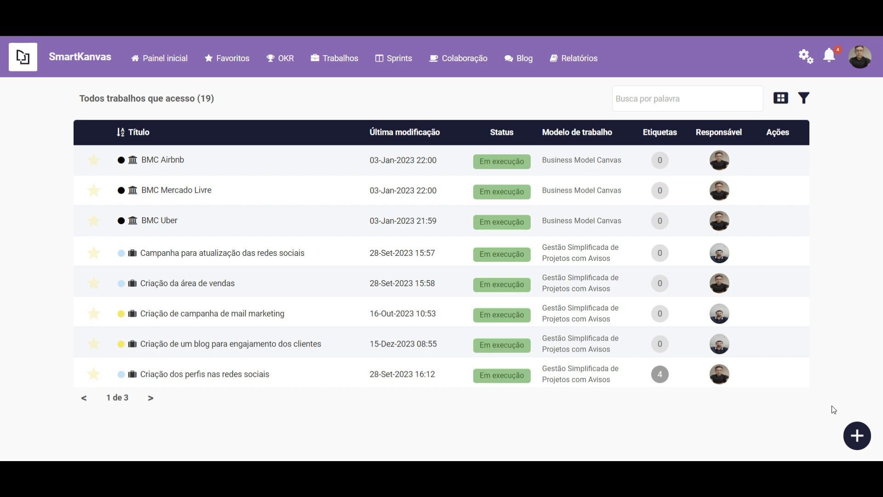
- Start a new work and choose the Business Model Canvas template from the available models
left_click(857, 437)
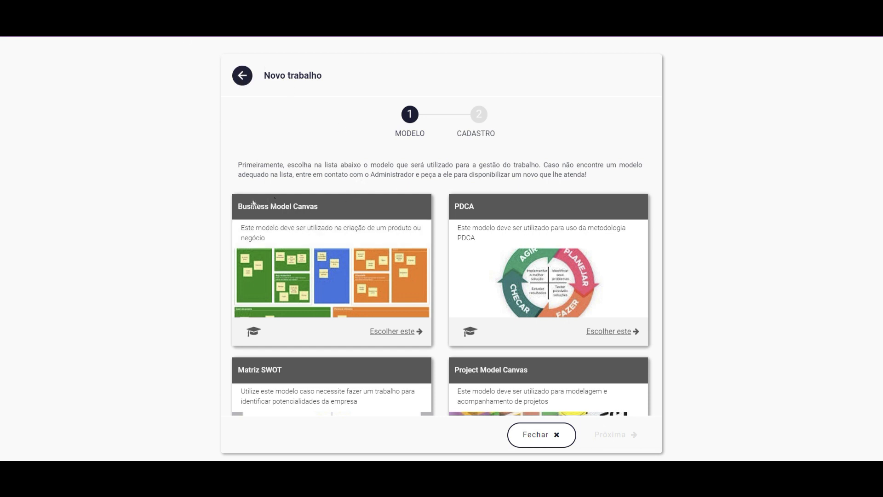
scroll(332, 216, "down", 1)
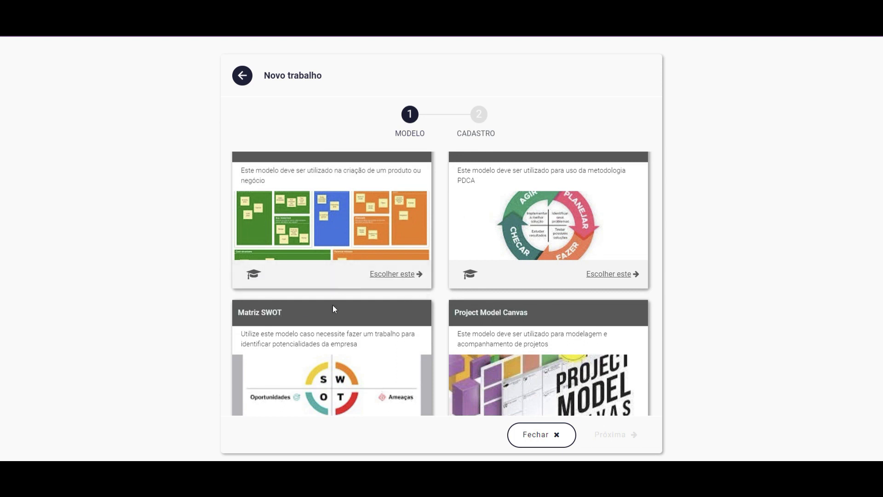
scroll(332, 305, "down", 1)
scroll(333, 304, "down", 1)
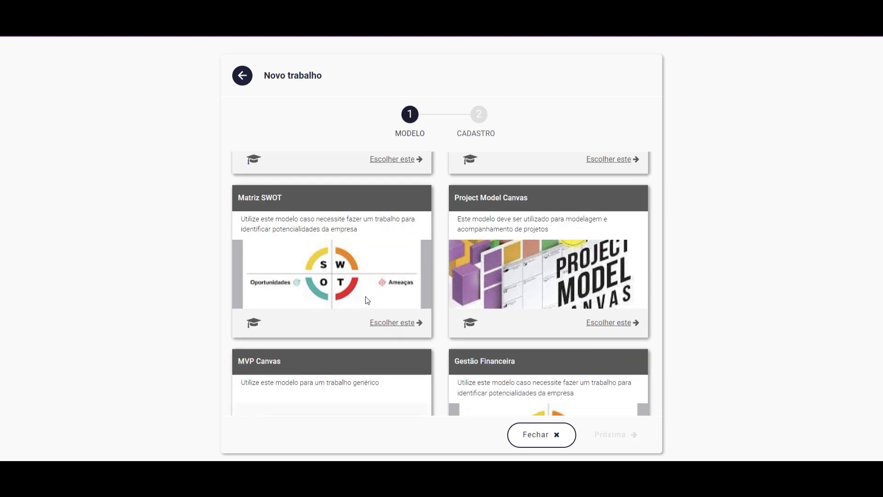
scroll(364, 295, "down", 1)
scroll(363, 293, "down", 3)
scroll(362, 293, "down", 3)
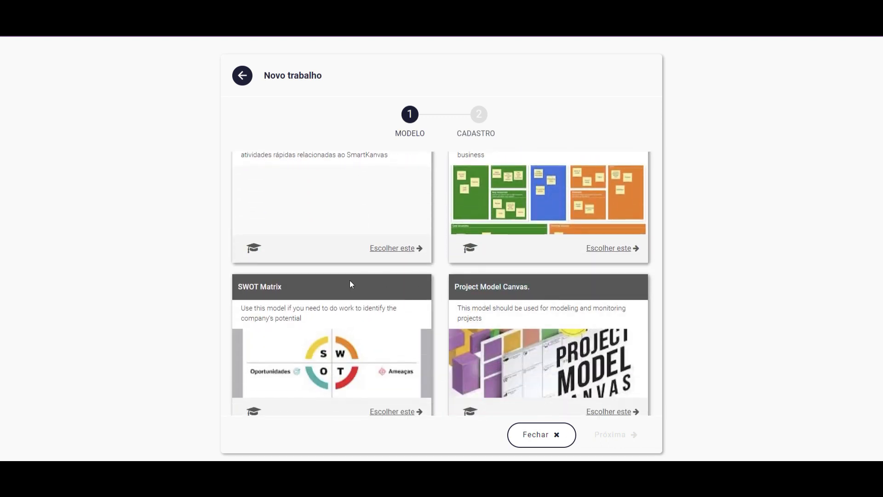
scroll(318, 294, "down", 3)
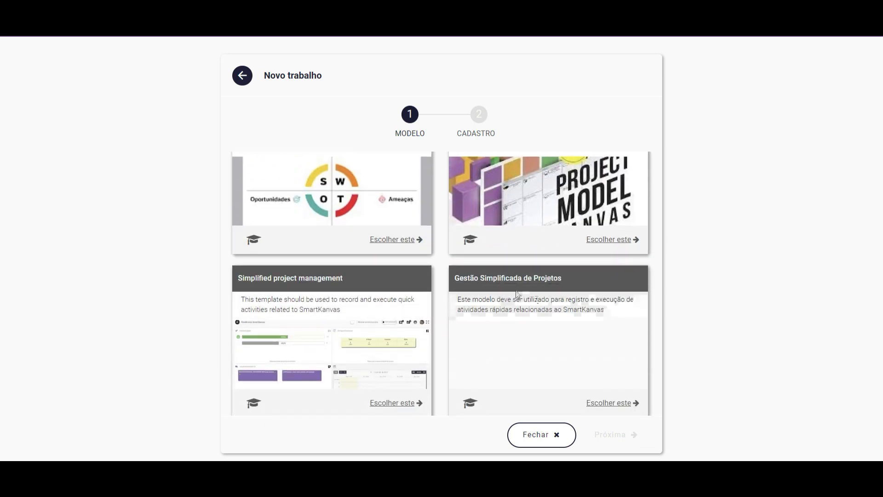
scroll(516, 293, "up", 8)
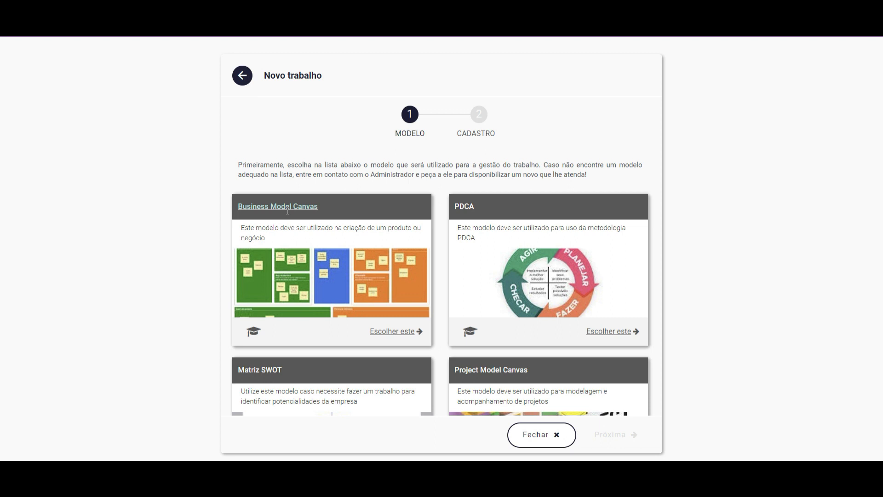
left_click(389, 332)
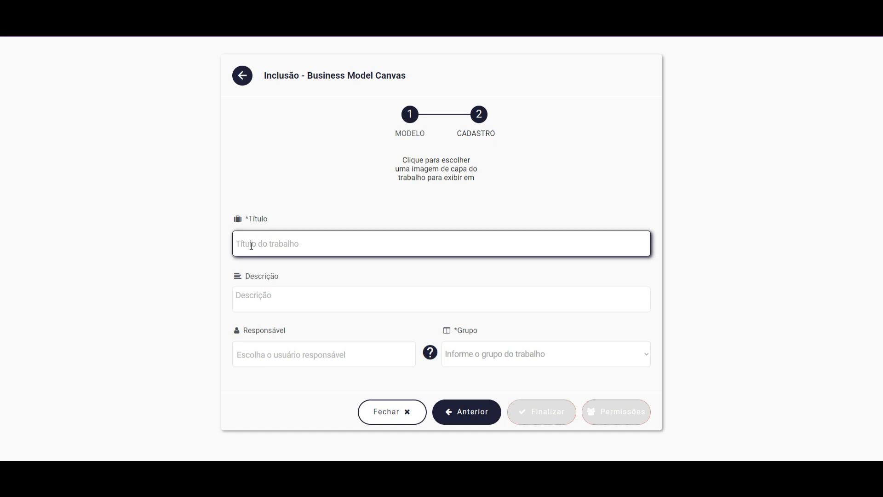
- Title the work "Implantação do SmartKanvas para Google", choose a responsible user and assign it to the Projetos SK group
type("Implantação do SmartKanvas para Google")
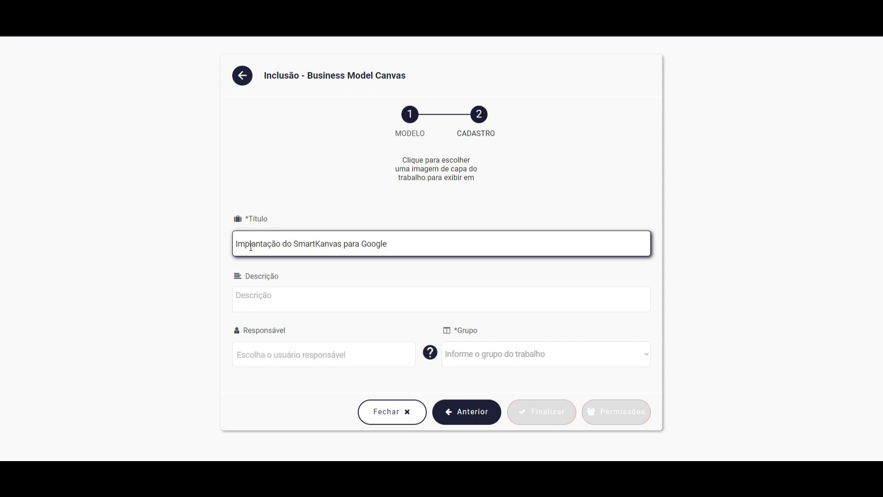
left_click(248, 297)
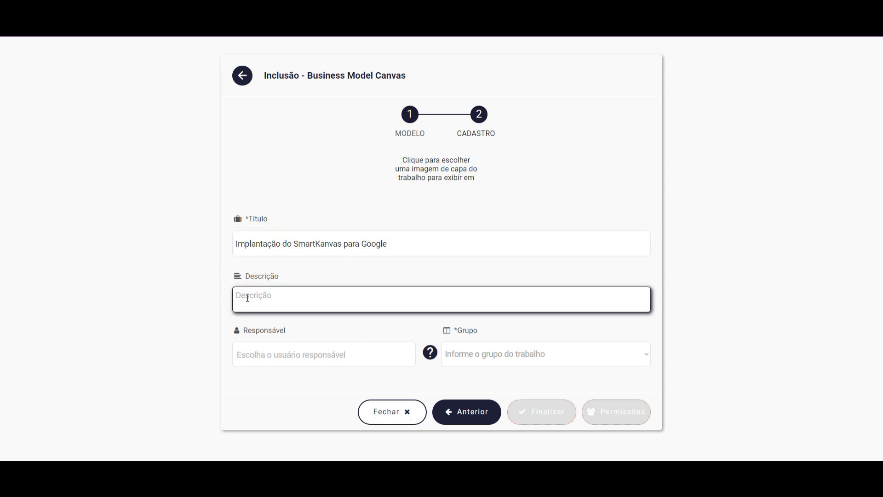
left_click(257, 348)
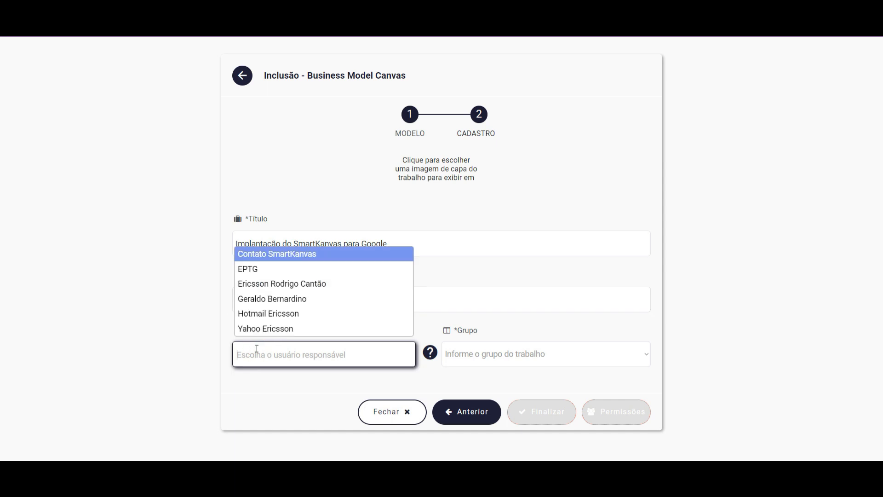
left_click(285, 284)
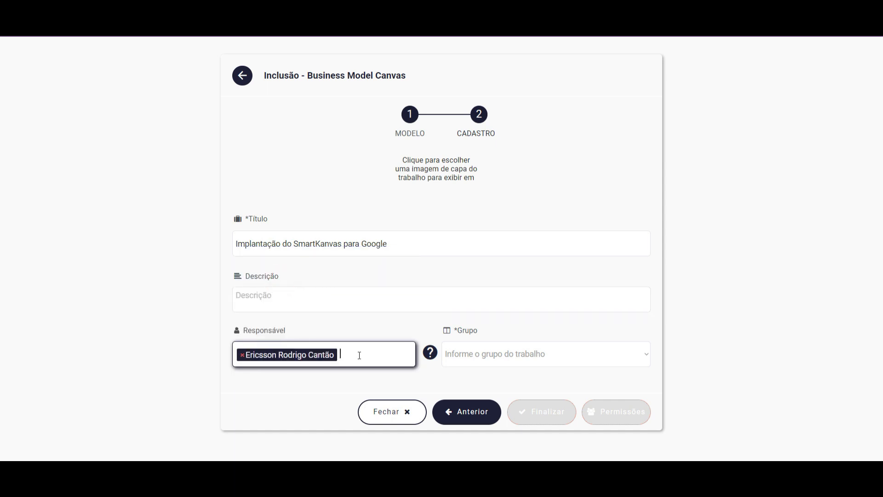
left_click(464, 357)
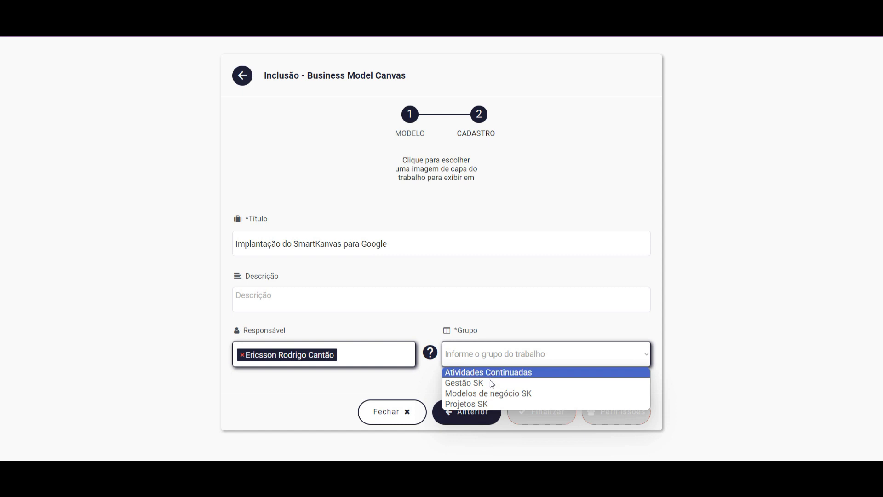
left_click(477, 404)
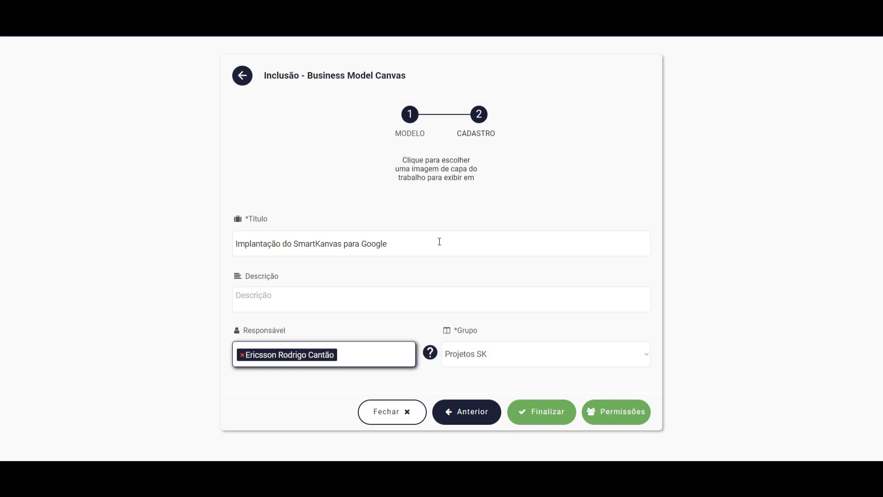
- Use Google.png from the Downloads folder as the work's cover image and finish creating the work
left_click_drag(440, 242, 232, 248)
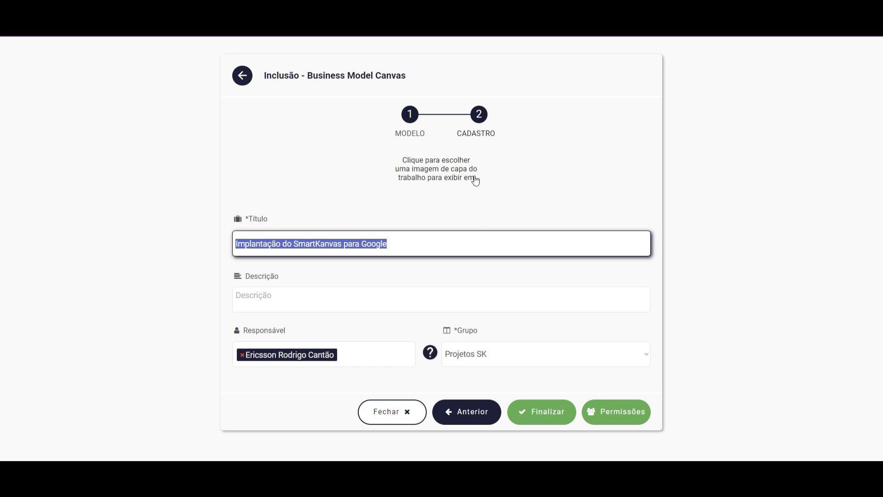
left_click(441, 164)
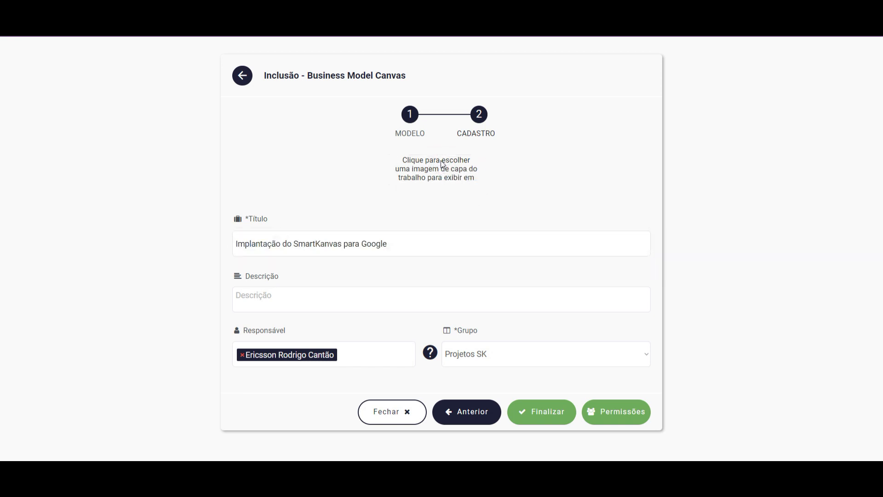
left_click(53, 163)
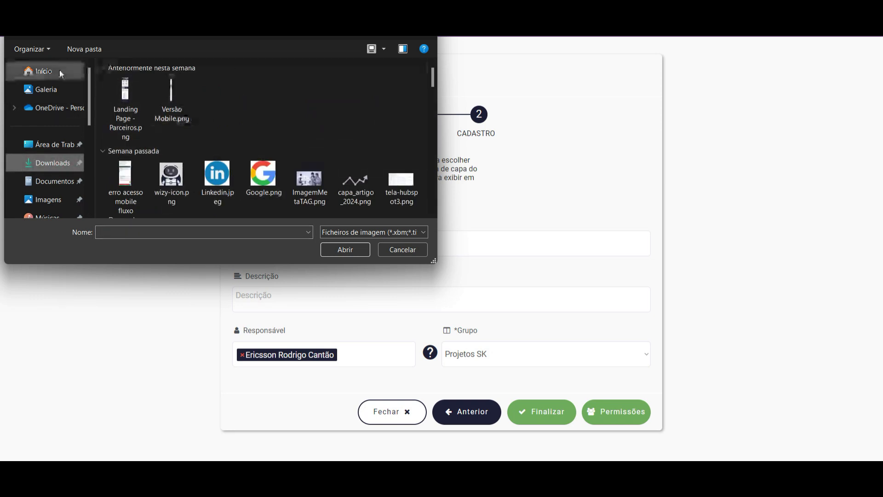
left_click(258, 176)
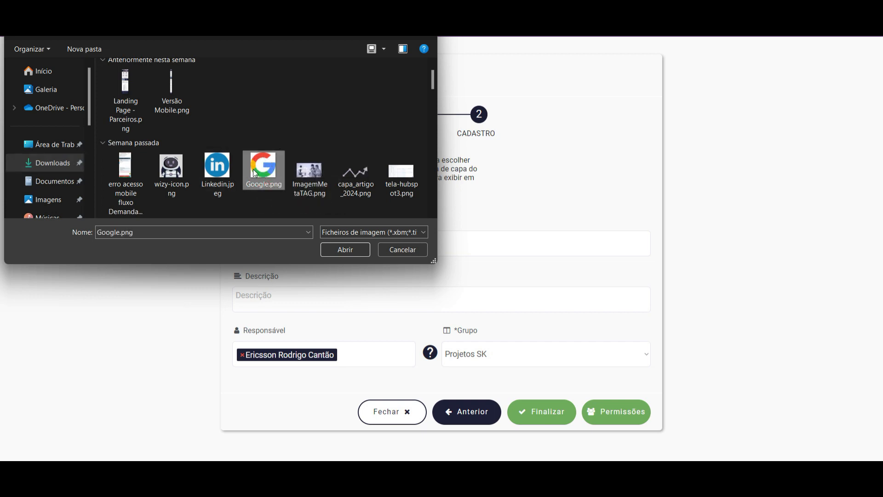
left_click(344, 250)
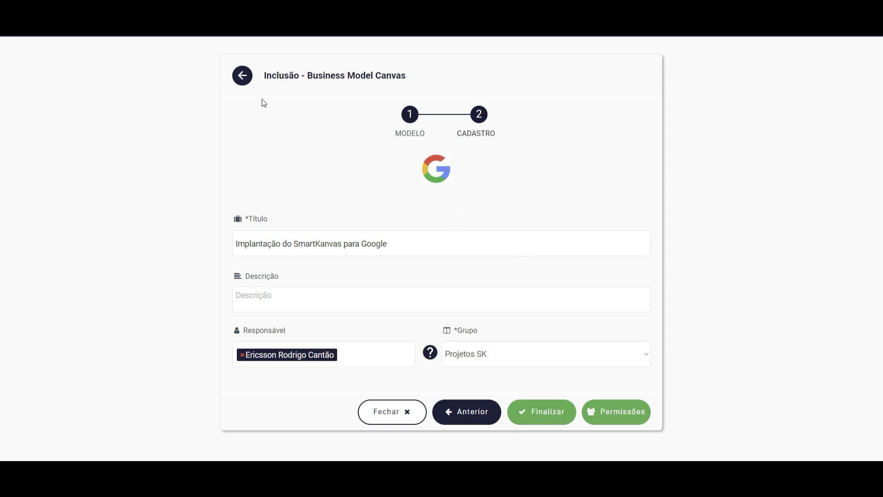
left_click_drag(407, 239, 187, 238)
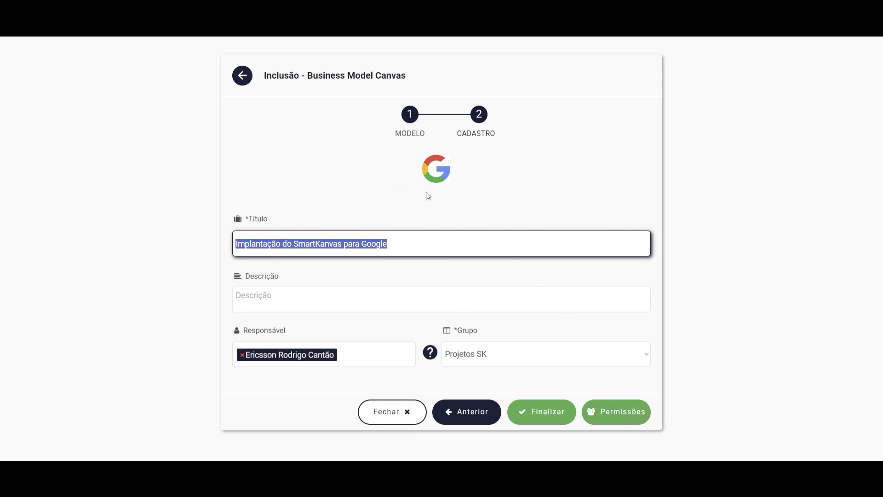
left_click(538, 412)
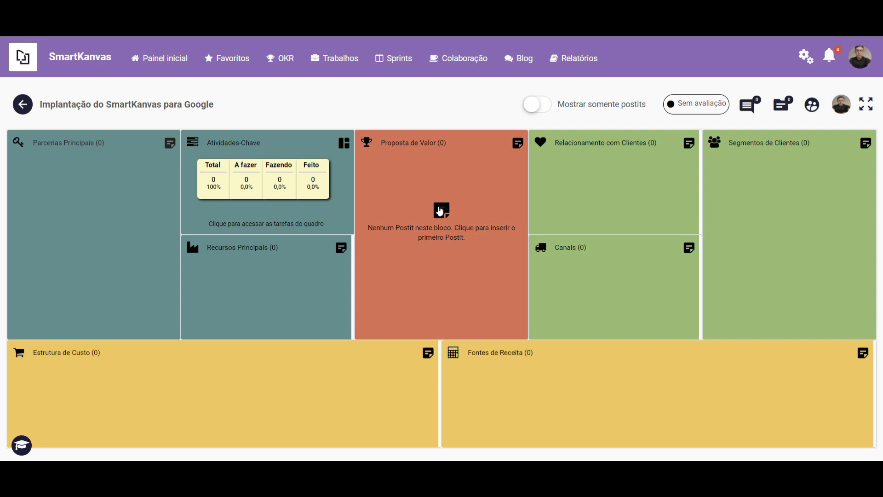
- Add a post-it titled "Software de qualidade para o cliente" to the Proposta de Valor block of the canvas
left_click(436, 202)
left_click(190, 143)
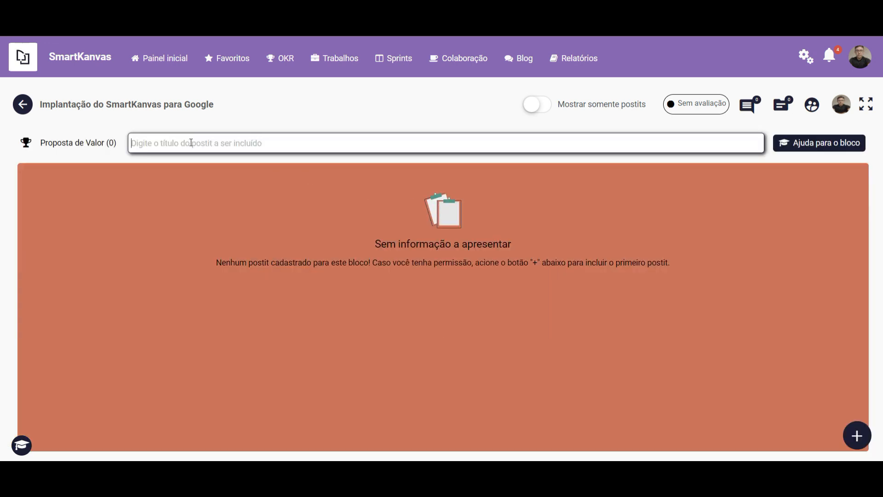
type("Software de ")
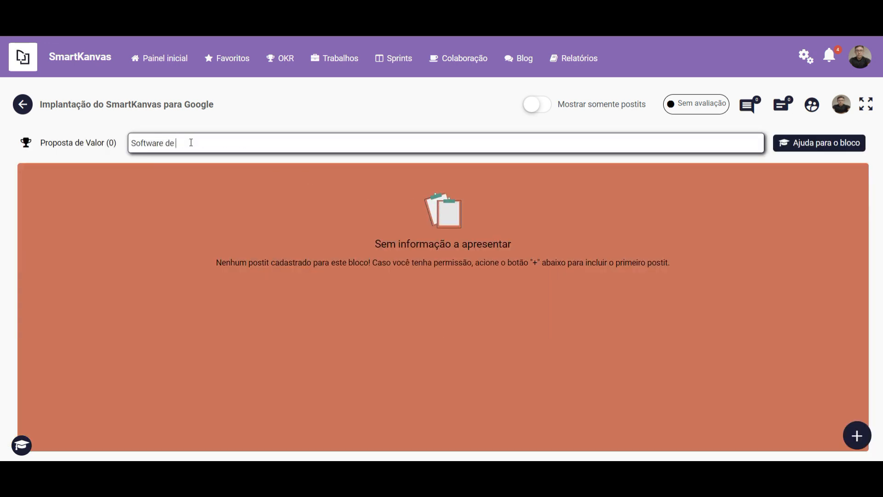
type("qualidade para o cliente")
key("Return")
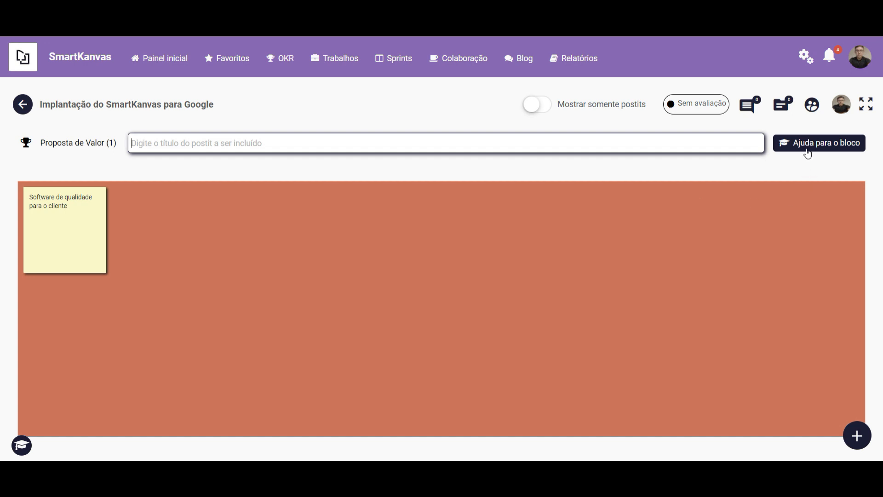
mouse_move(808, 151)
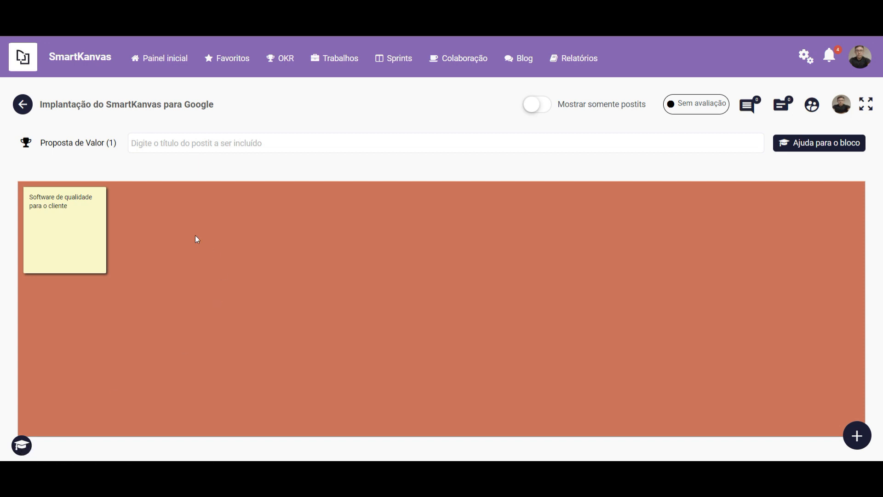
- Read through the help text explaining what the Business Model Canvas is, and close it
left_click(20, 444)
scroll(129, 303, "down", 7)
scroll(131, 312, "up", 3)
scroll(131, 312, "up", 4)
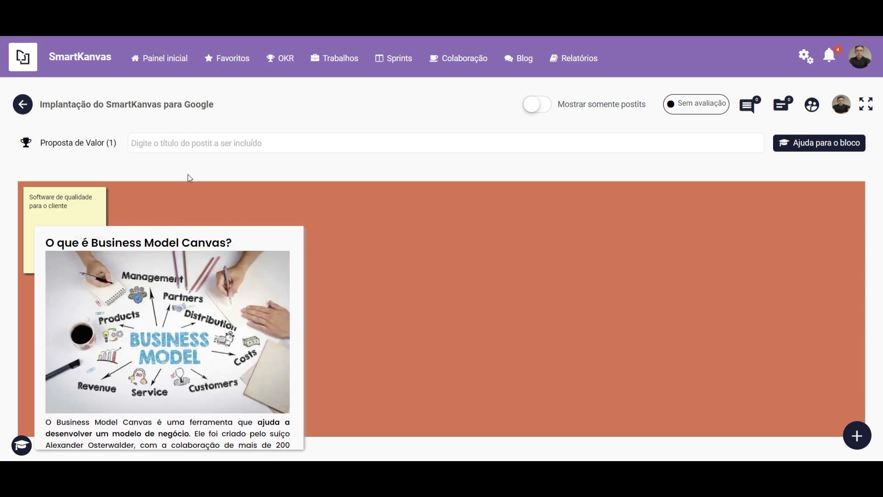
left_click(187, 174)
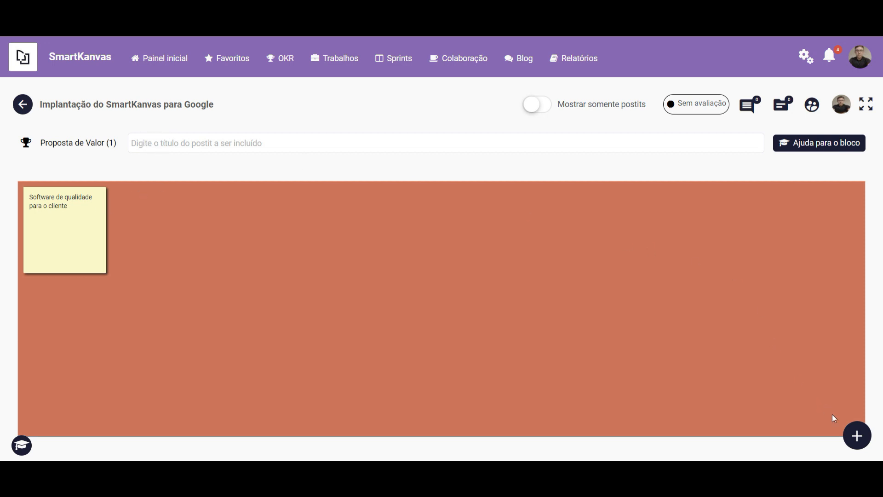
- View the detailed new post-it form for the Proposta de Valor block and close it without saving
left_click(857, 435)
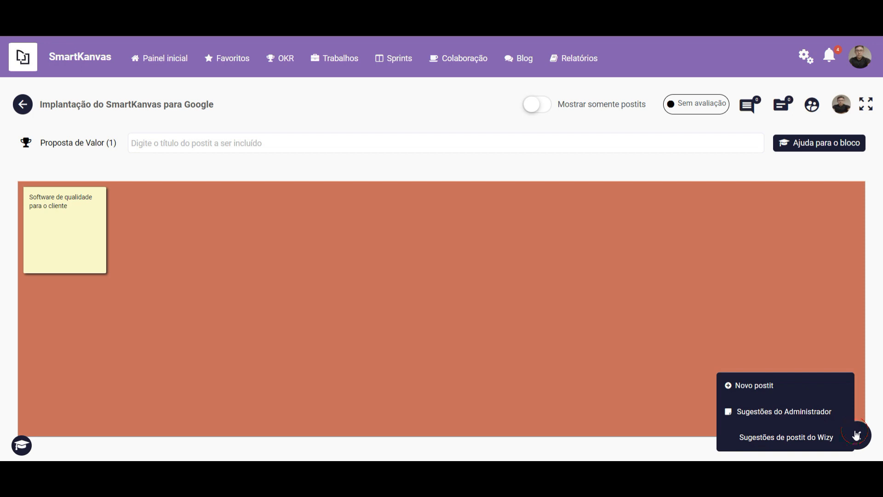
left_click(752, 388)
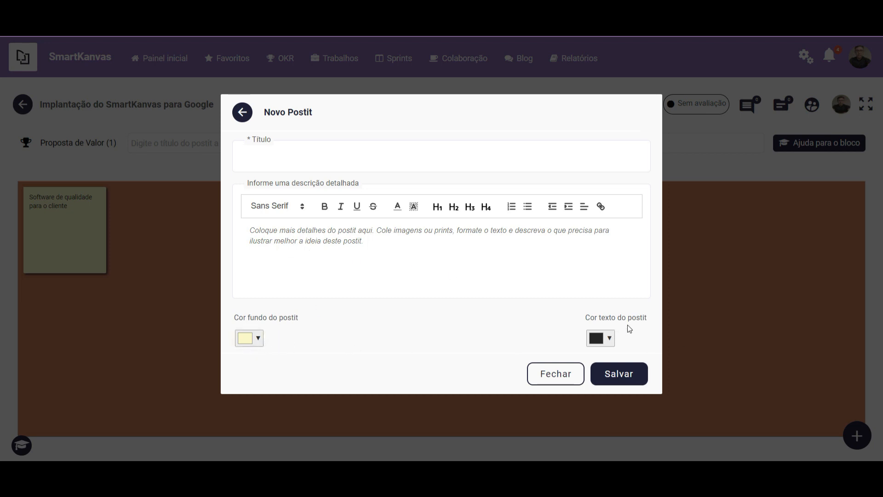
left_click(536, 374)
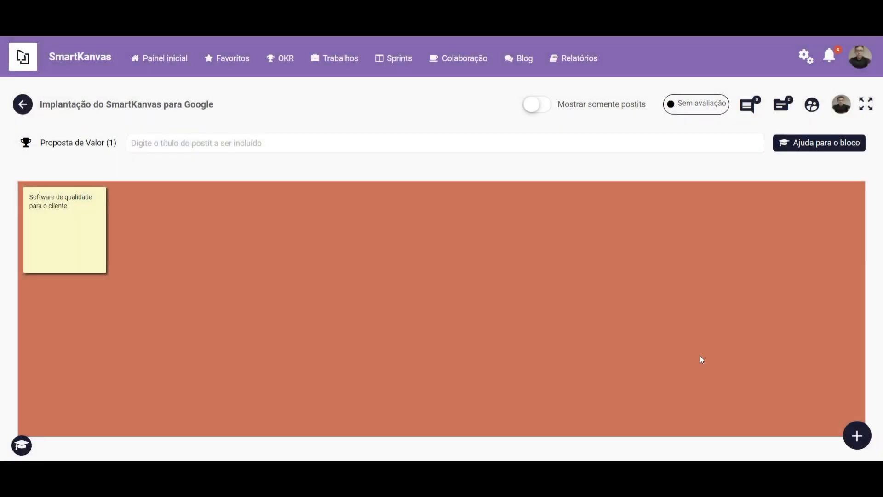
- Add the administrator's suggested post-it "Acesso a um grande número de consumidores (Mercado Livre)" to the Proposta de Valor block
left_click(858, 432)
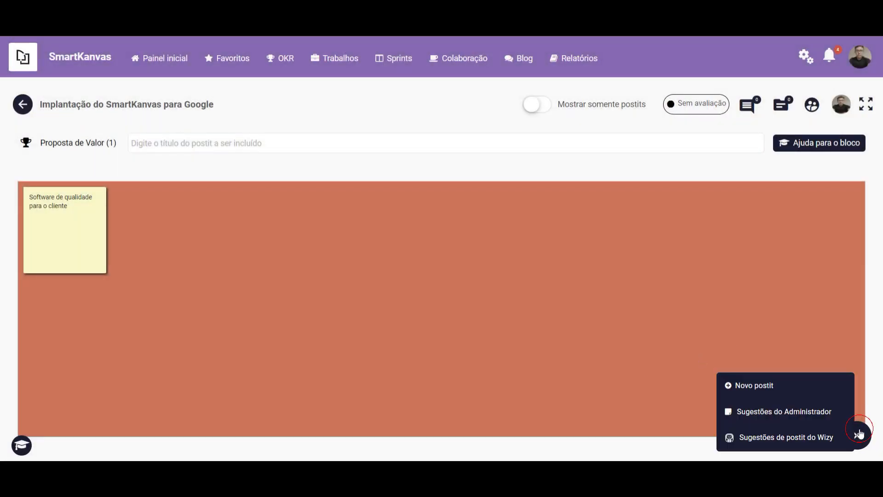
left_click(790, 412)
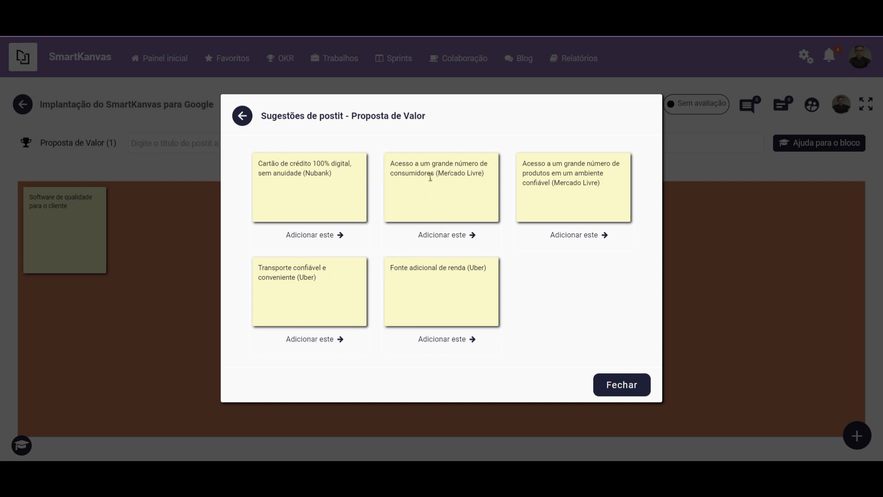
left_click(430, 234)
left_click(612, 384)
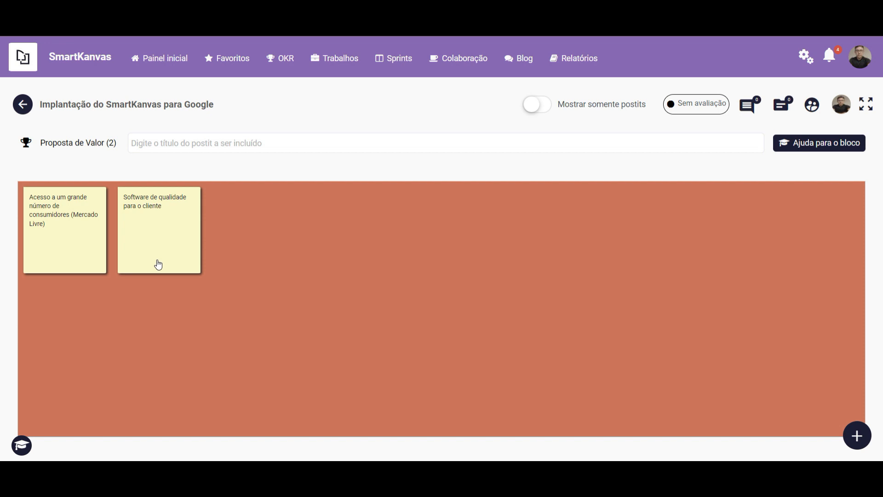
- Delete the post-it "Acesso a um grande número de consumidores (Mercado Livre)" from the Proposta de Valor block
left_click(83, 220)
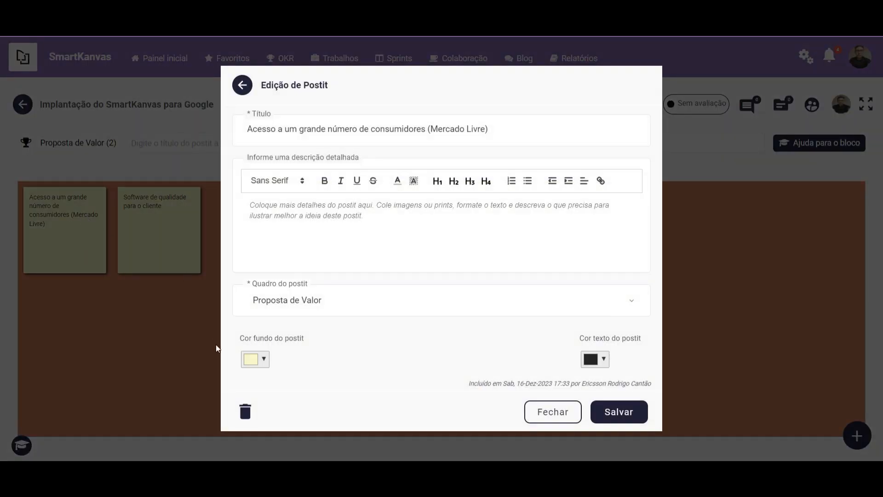
left_click(245, 412)
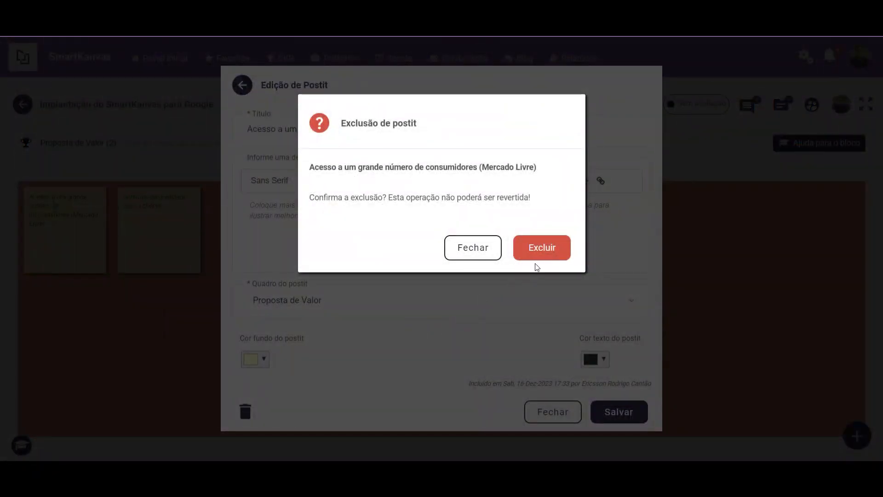
left_click(540, 248)
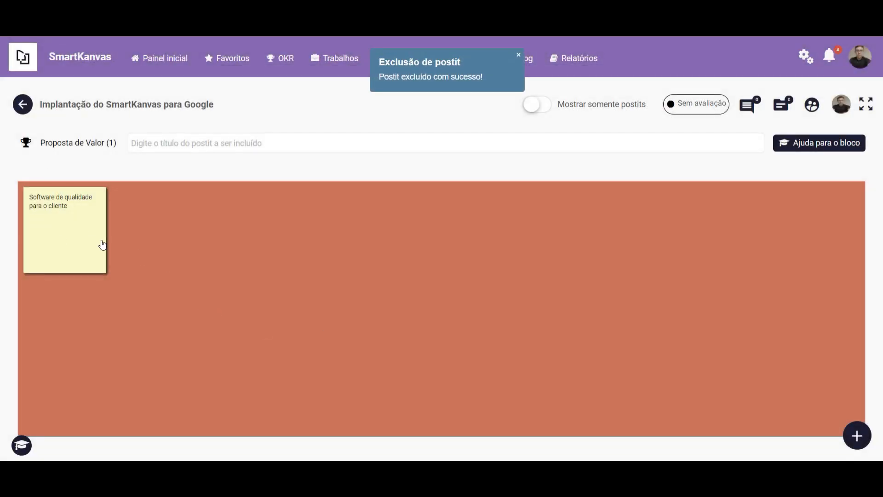
- Return to the full canvas, view it with only post-its shown, and restore the normal display
left_click(18, 145)
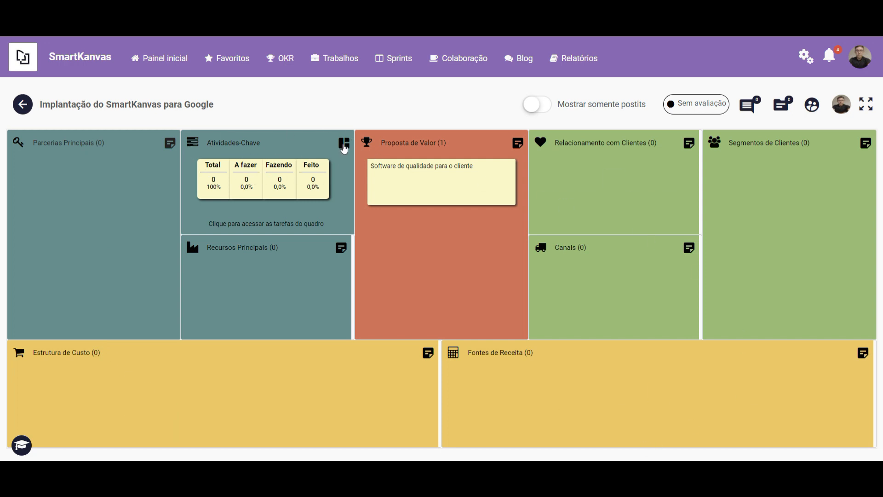
left_click(545, 107)
mouse_move(272, 183)
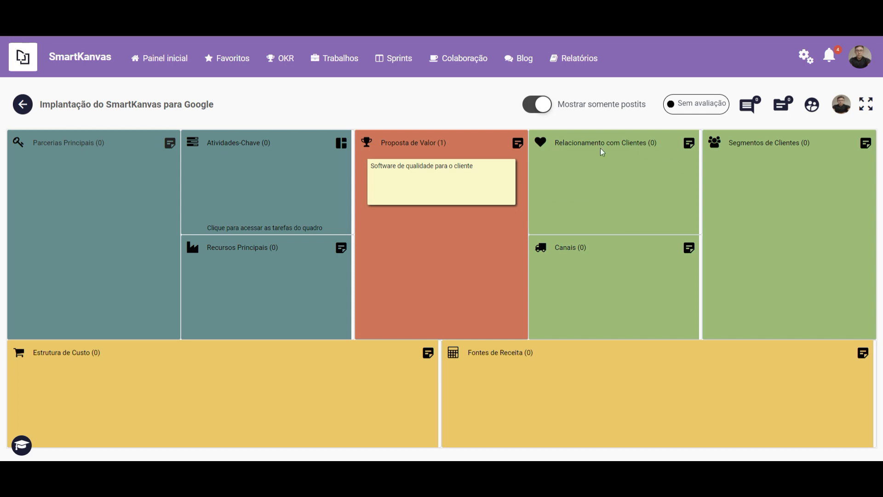
left_click(536, 105)
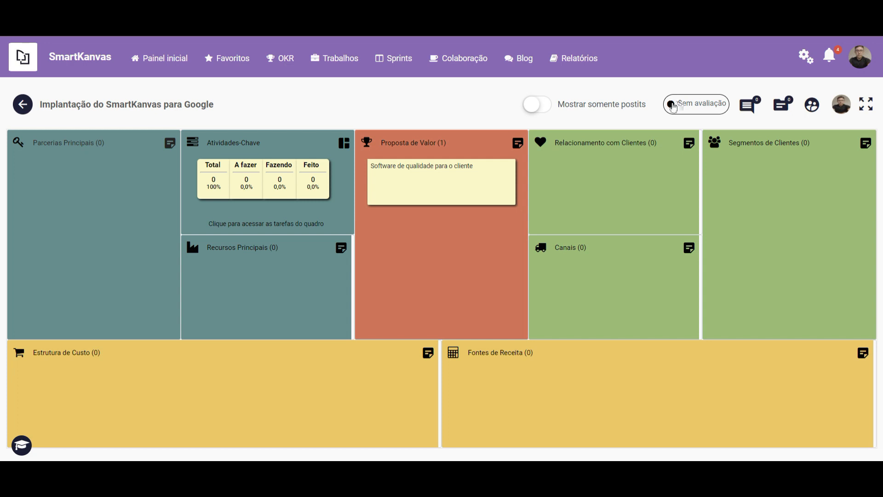
- Register a performance analysis for the work with status Não Iniciado and the text "Trabalho em início..."
left_click(693, 102)
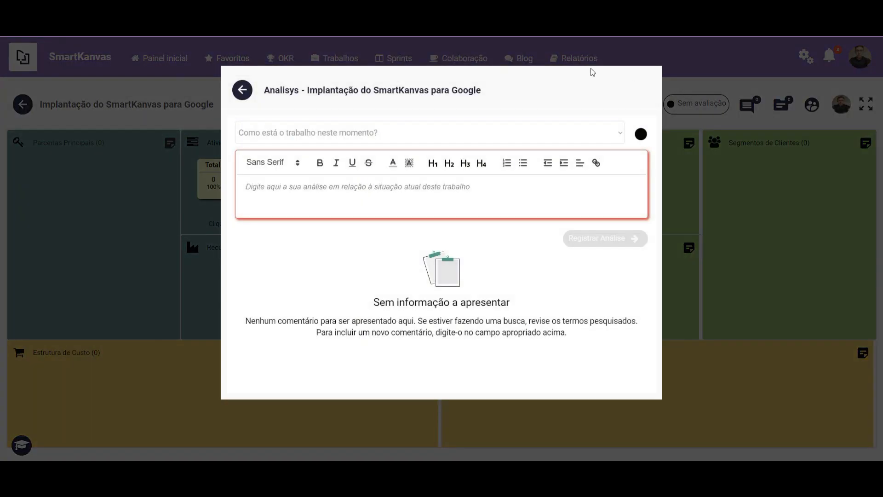
left_click(373, 133)
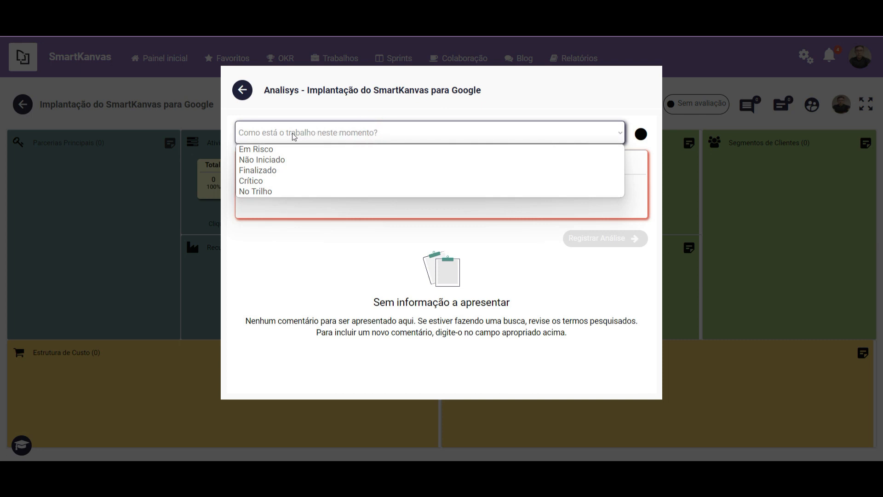
left_click(274, 160)
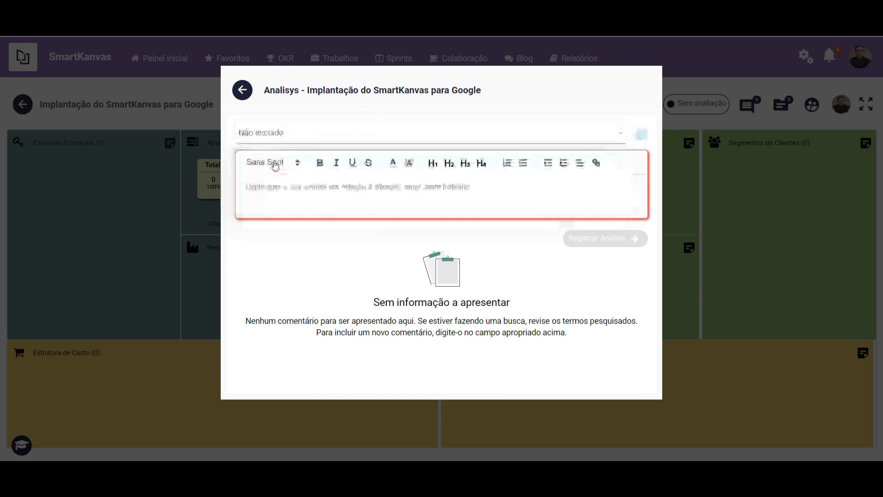
left_click(286, 191)
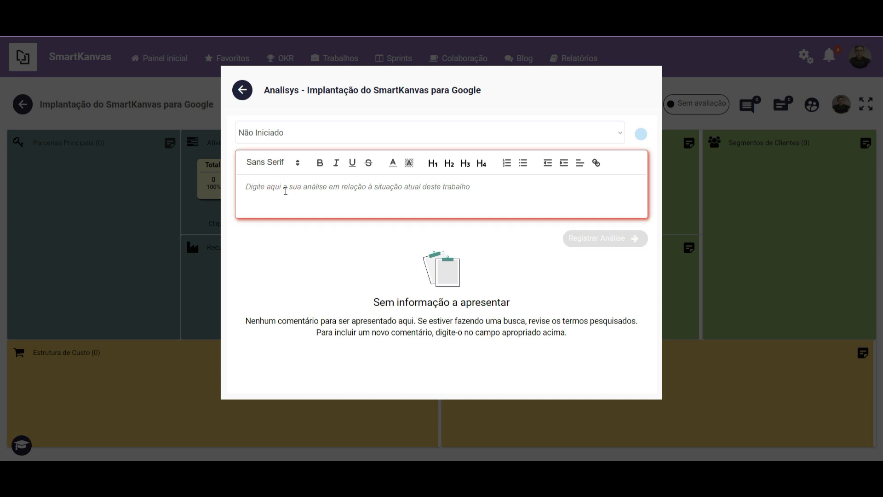
type("Trabalho em início...")
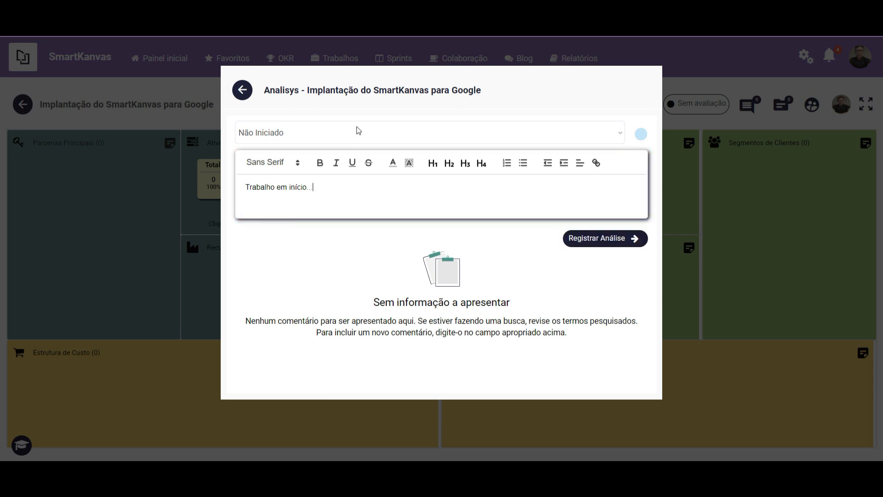
left_click(588, 239)
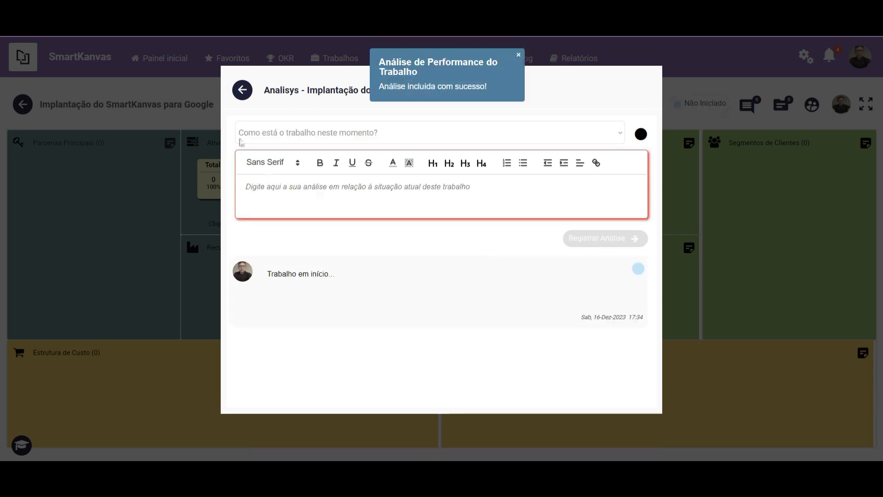
left_click(242, 90)
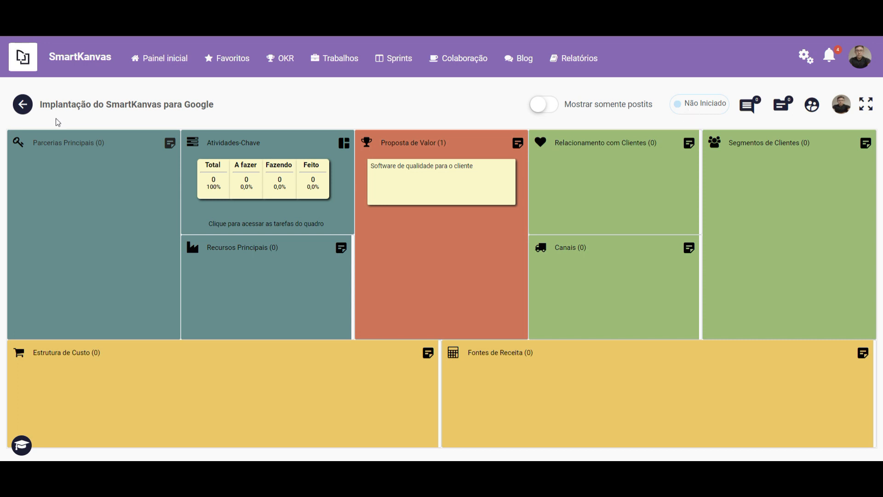
- Post the comment "Vamos iniciar de fato na próxima semana" on the work
left_click_drag(41, 104, 243, 109)
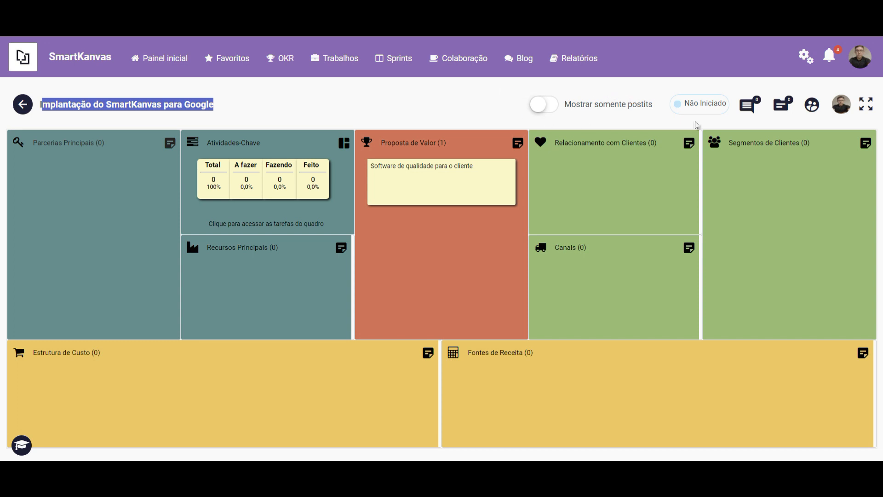
left_click(748, 110)
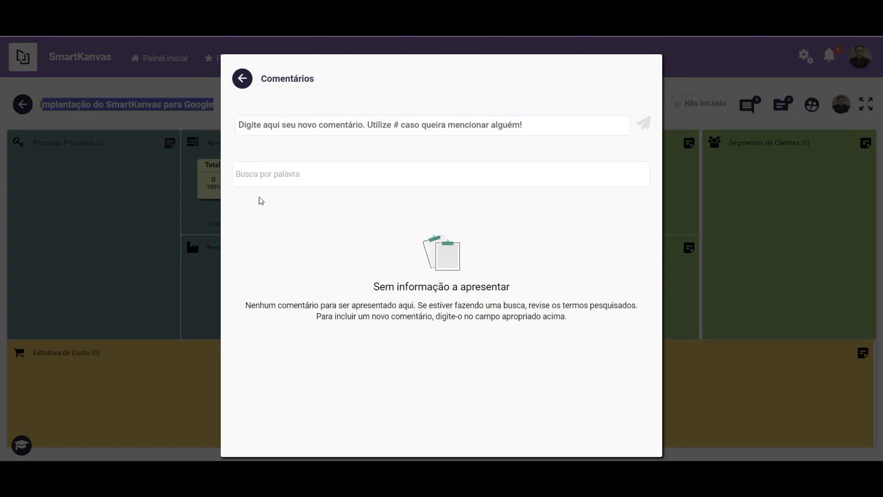
left_click(258, 129)
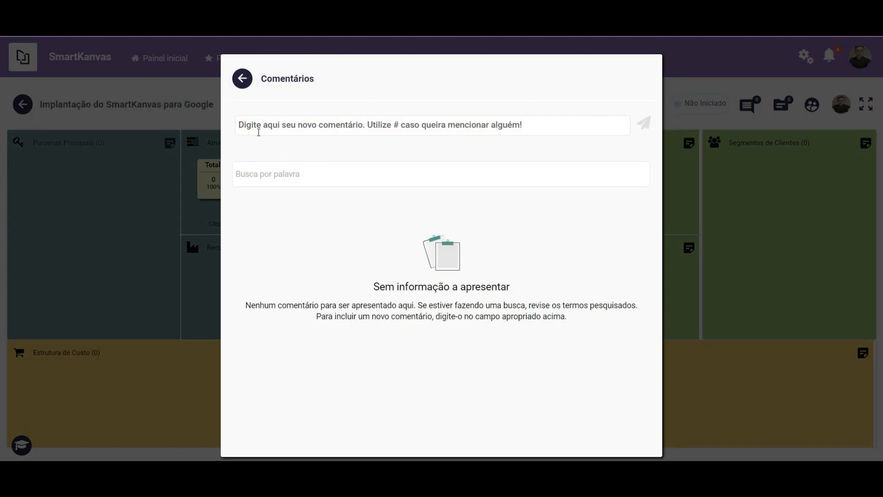
type("Vamos iniciar ")
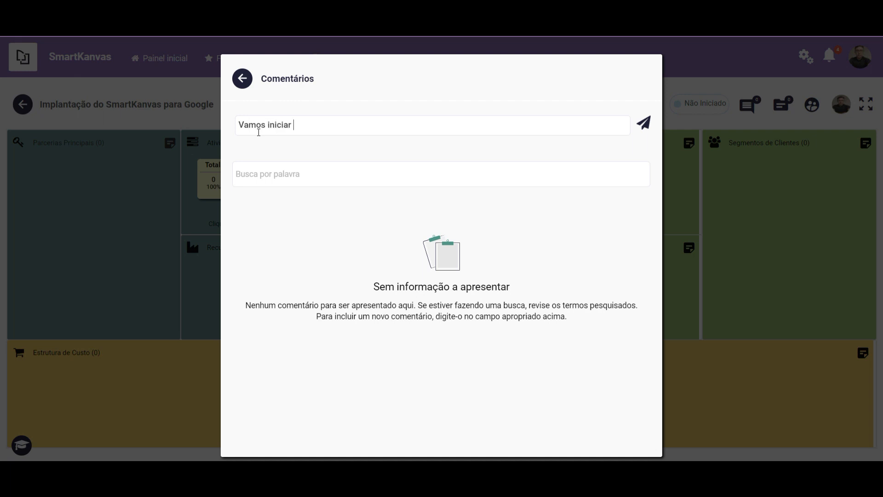
type("de fato na próxima semana")
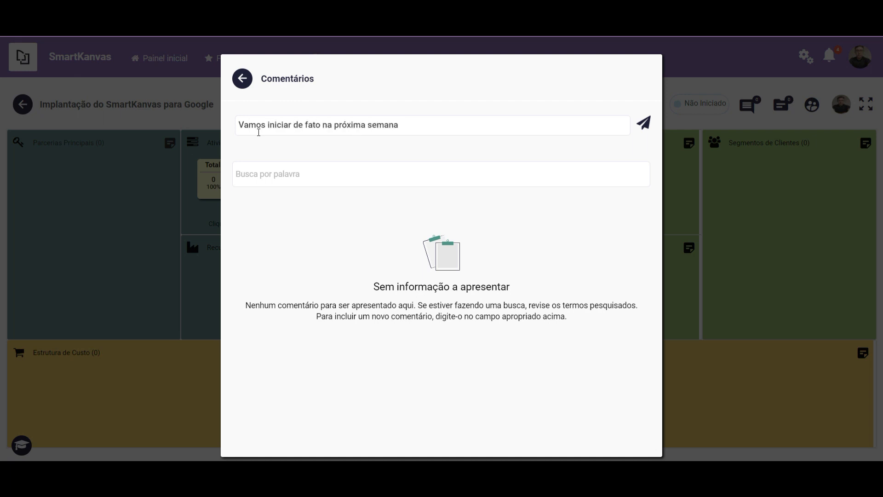
left_click(646, 124)
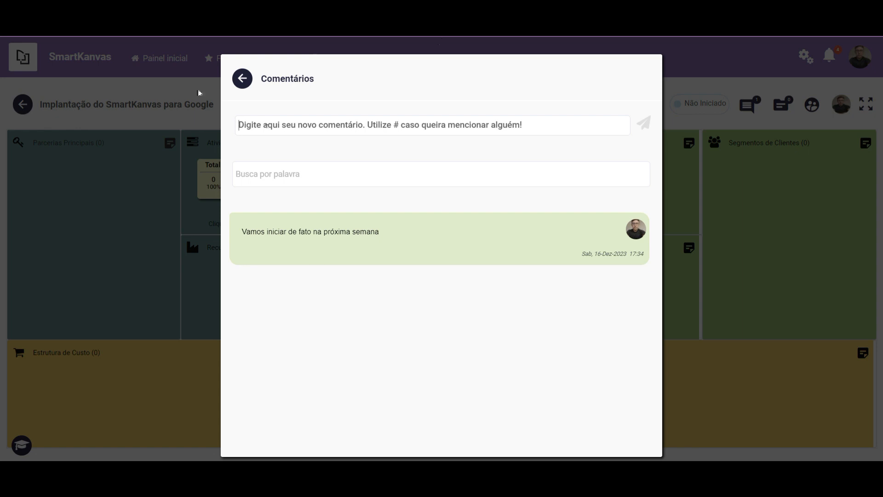
- Post a second comment mentioning the EPTG user with ", vamos nos reunir na próxima semana?" and close the comments
type("#")
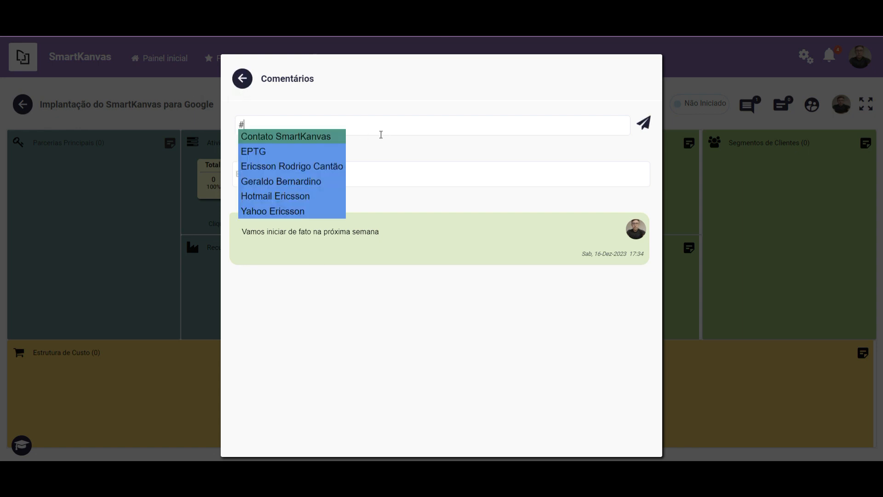
left_click(261, 152)
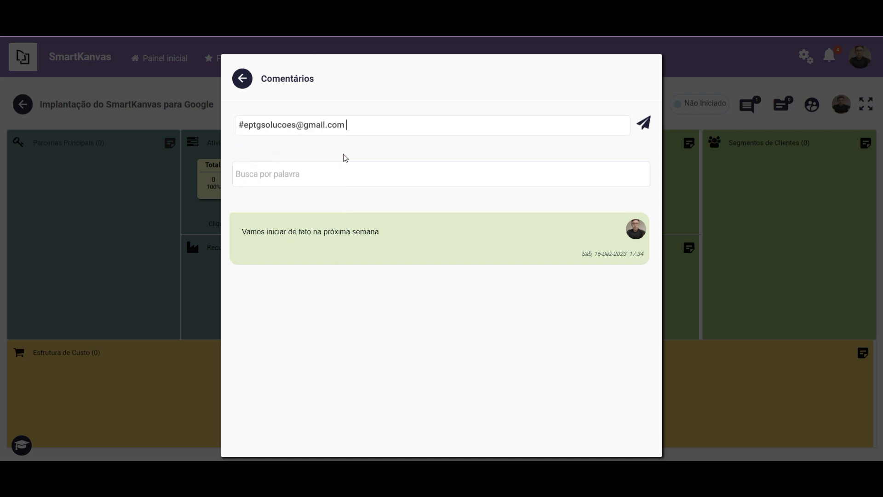
type("vamos nos reunir na próxima s")
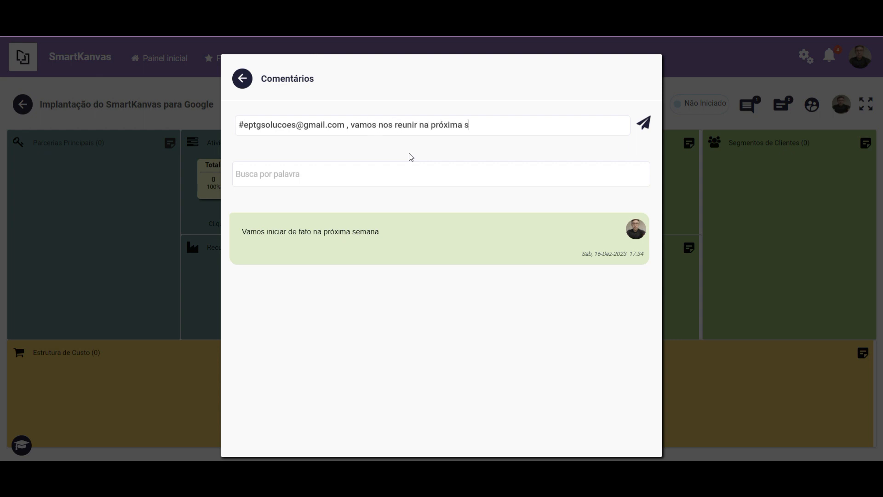
type("emana?")
left_click(640, 124)
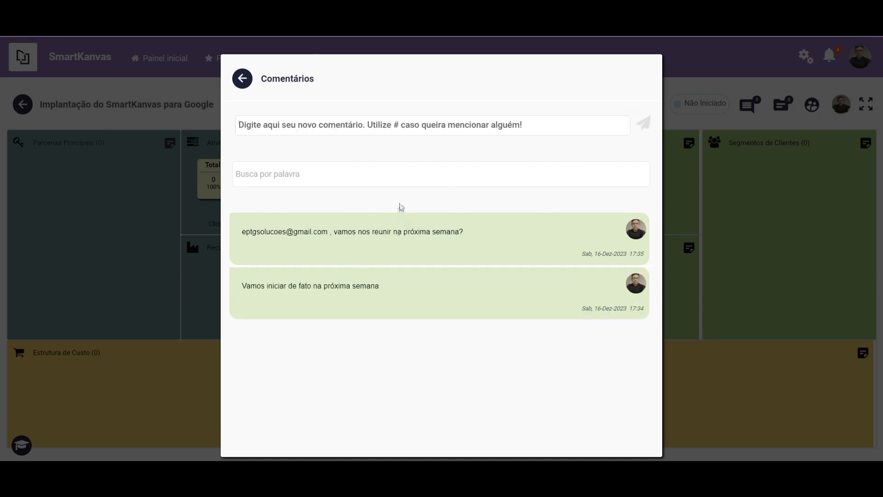
left_click_drag(243, 232, 327, 232)
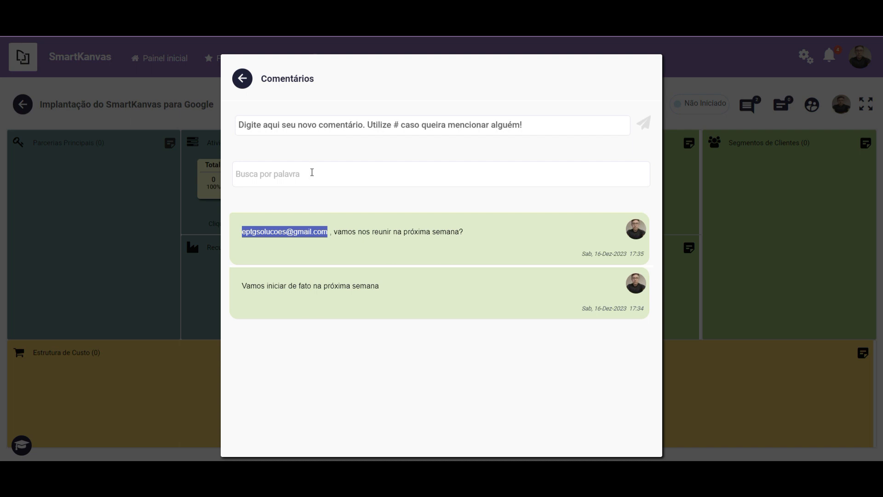
left_click(243, 79)
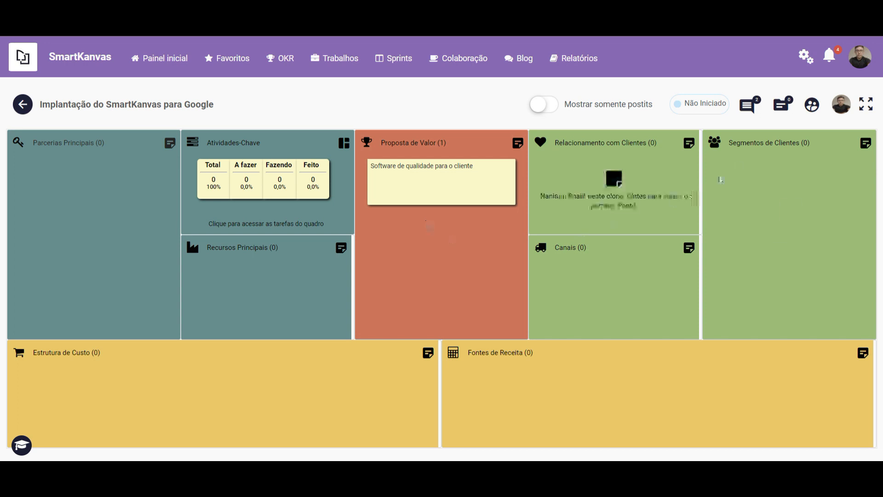
- Attach the files Linkedin.jpeg and ImagemMetaTAG.png to the work's documents and close the document list
left_click(781, 106)
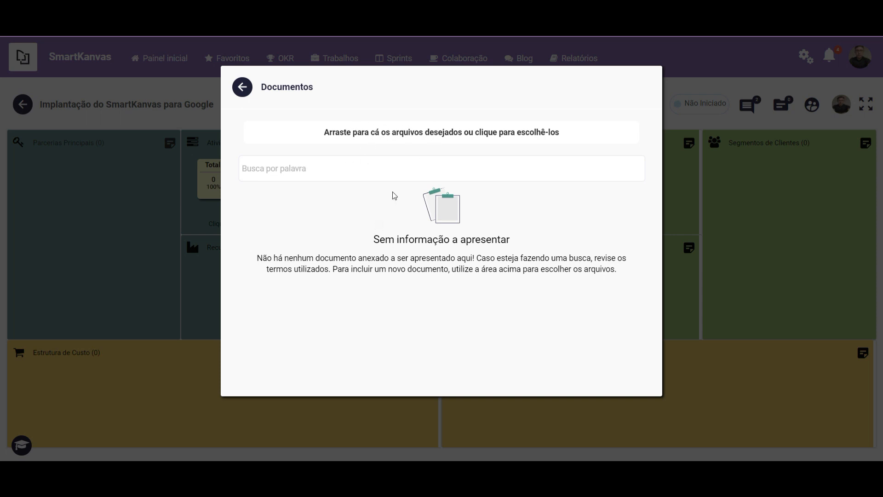
left_click(371, 134)
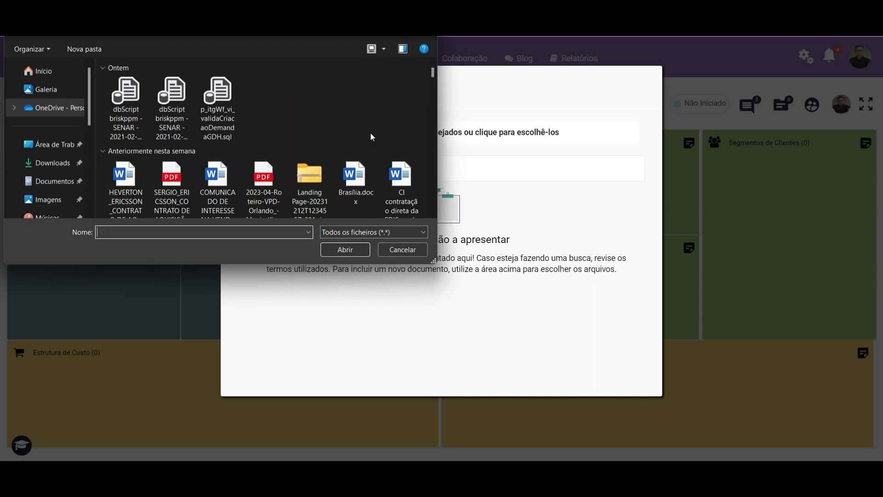
scroll(265, 157, "down", 1)
scroll(265, 156, "down", 4)
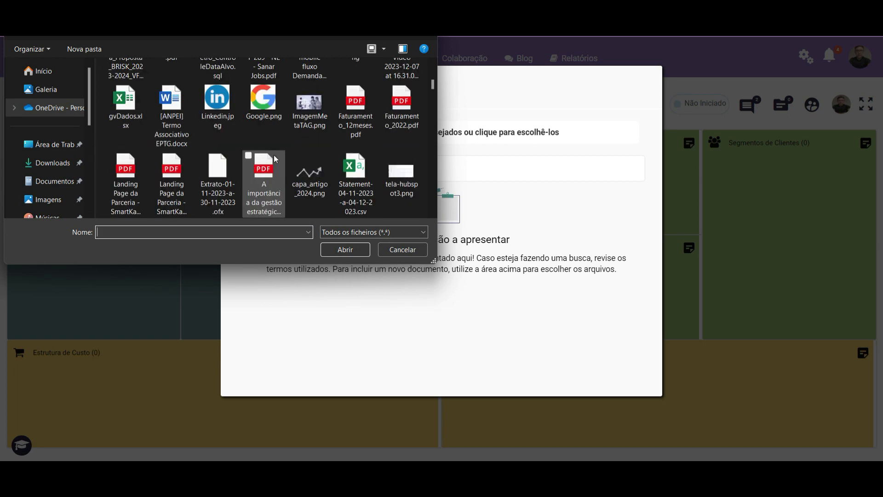
left_click(217, 103)
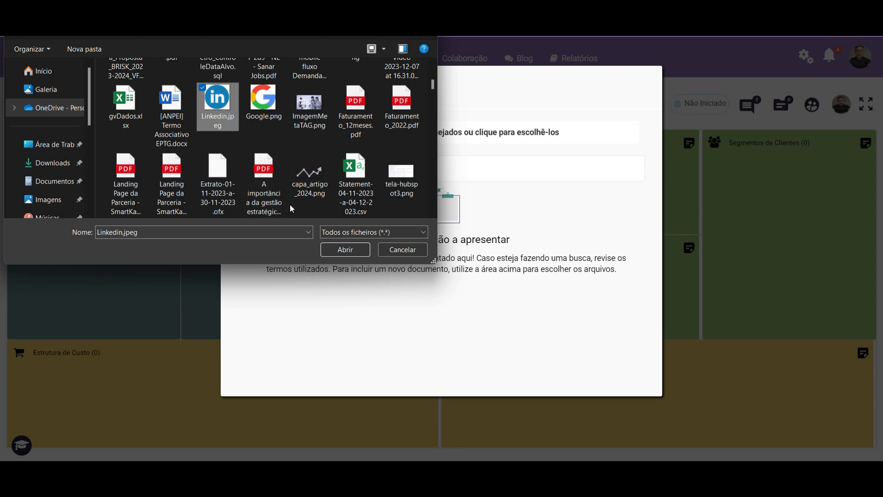
left_click(291, 89)
left_click(345, 249)
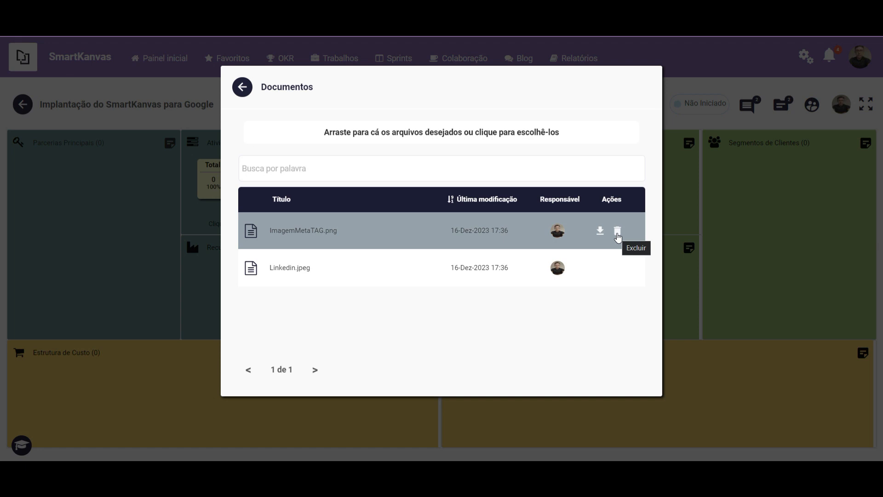
left_click(242, 88)
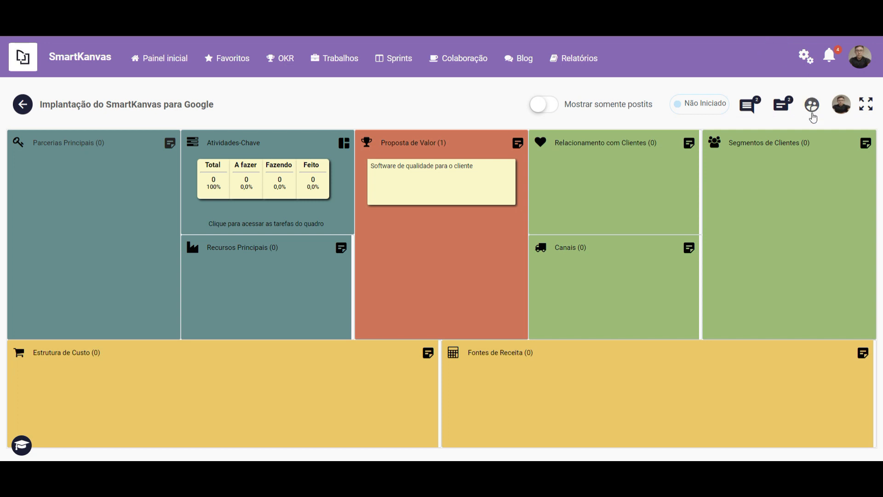
- Open the work's user access list and expand Outros acessos to check the profile granted there
left_click(813, 106)
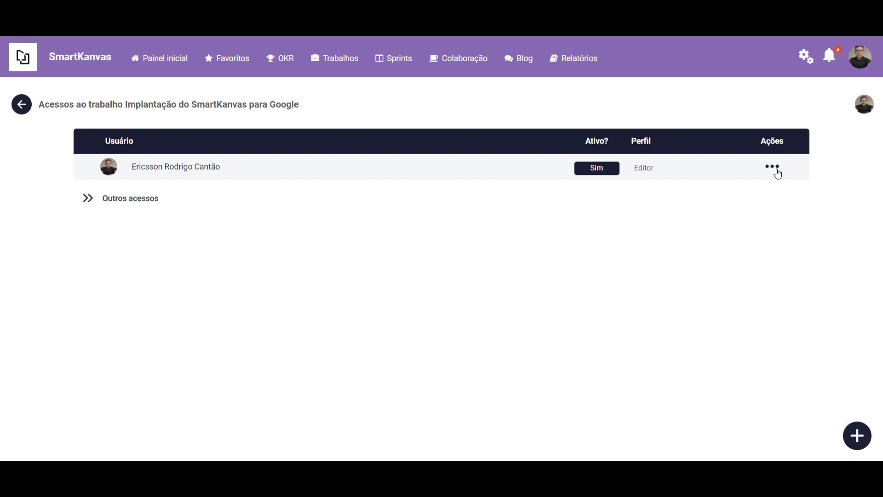
mouse_move(769, 171)
left_click(89, 200)
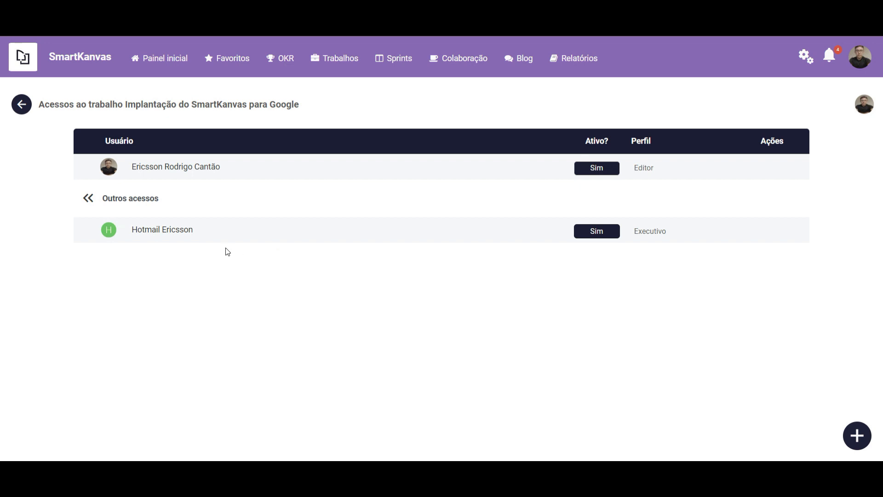
left_click_drag(641, 233, 685, 236)
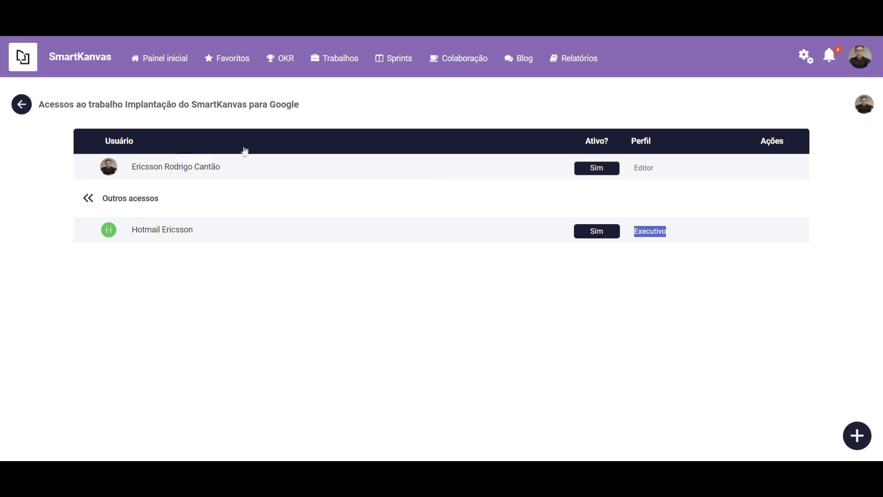
- Start a new access profile for the EPTG user with the Editor profile
left_click(857, 440)
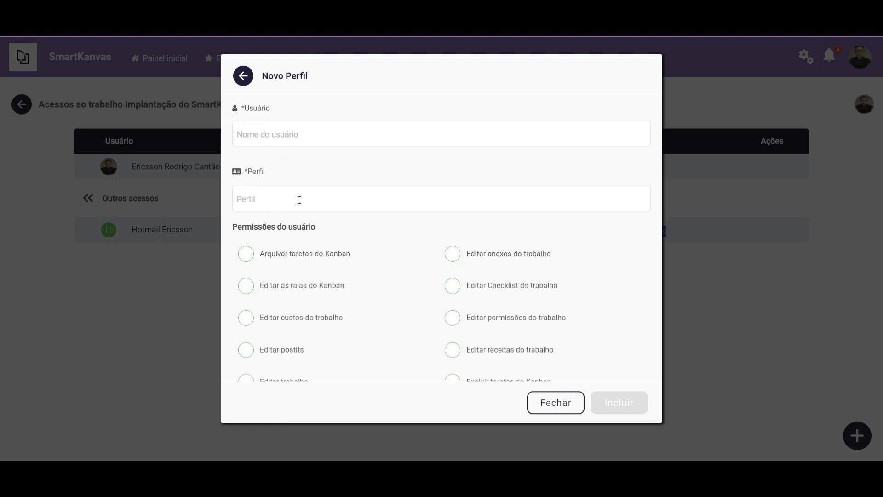
left_click(277, 131)
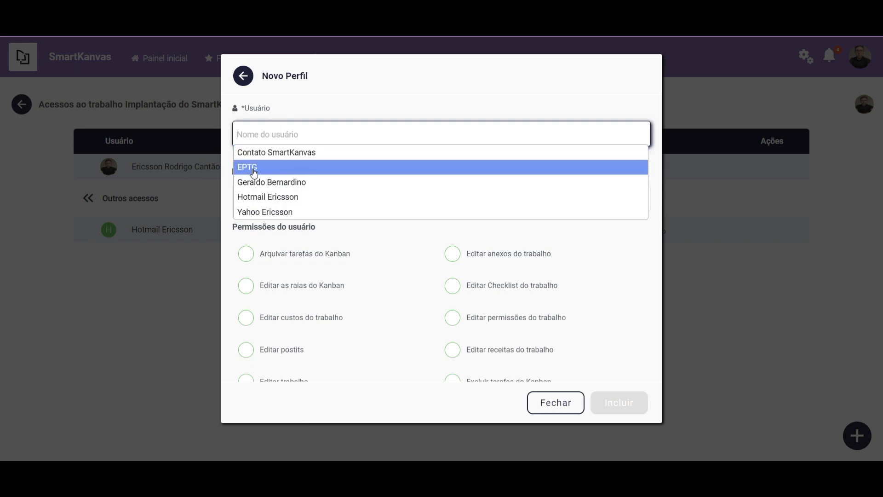
left_click(254, 172)
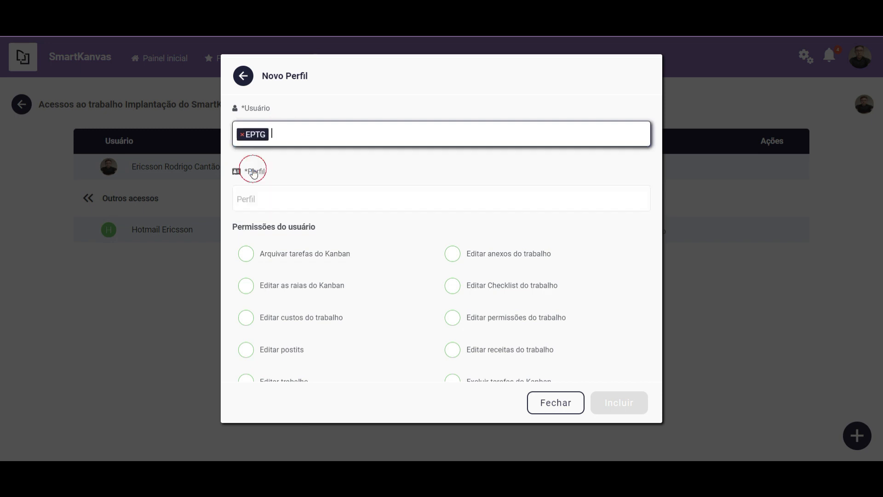
left_click(269, 199)
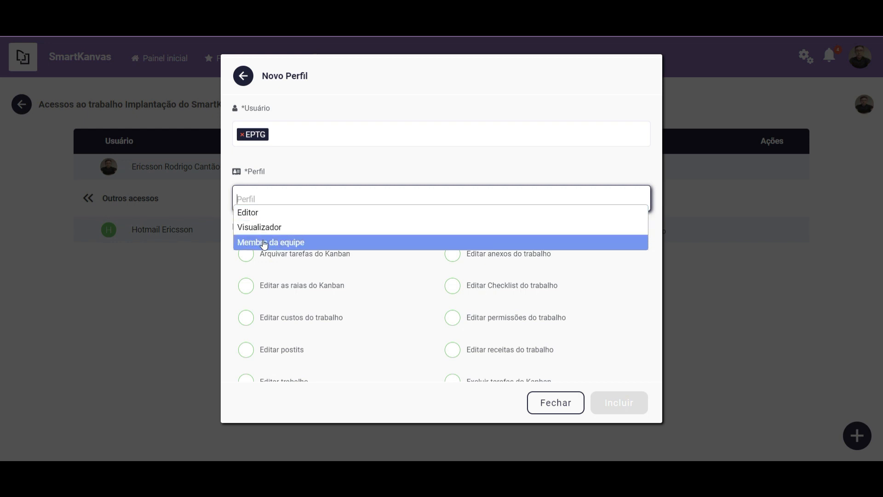
left_click(253, 216)
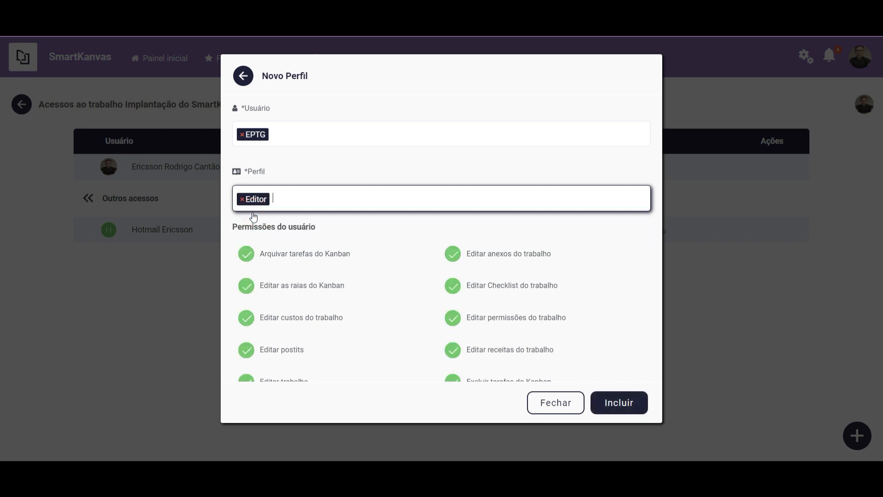
- Remove the permissions Excluir tarefas do Kanban, Editar custos do trabalho and Editar receitas do trabalho from the new EPTG access and add it
scroll(414, 276, "down", 3)
scroll(414, 276, "up", 3)
scroll(313, 333, "down", 2)
left_click(452, 329)
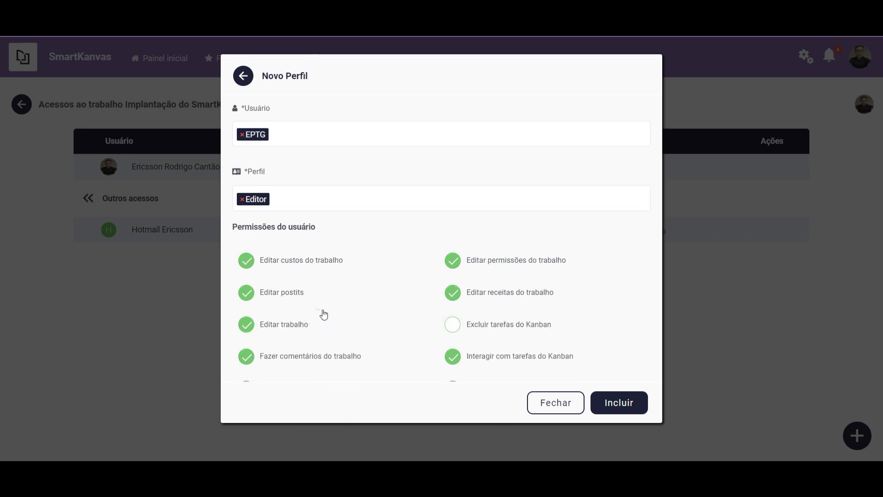
scroll(324, 314, "down", 2)
scroll(357, 308, "up", 3)
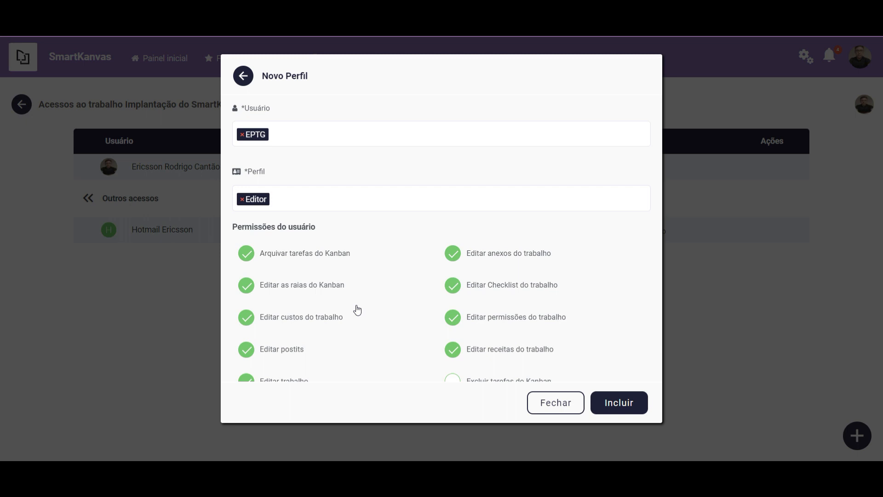
left_click(249, 321)
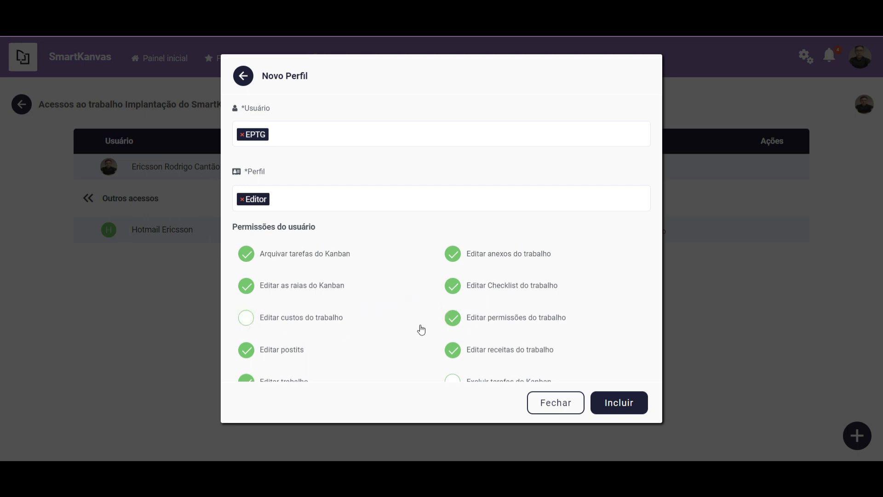
left_click(438, 349)
scroll(382, 311, "down", 2)
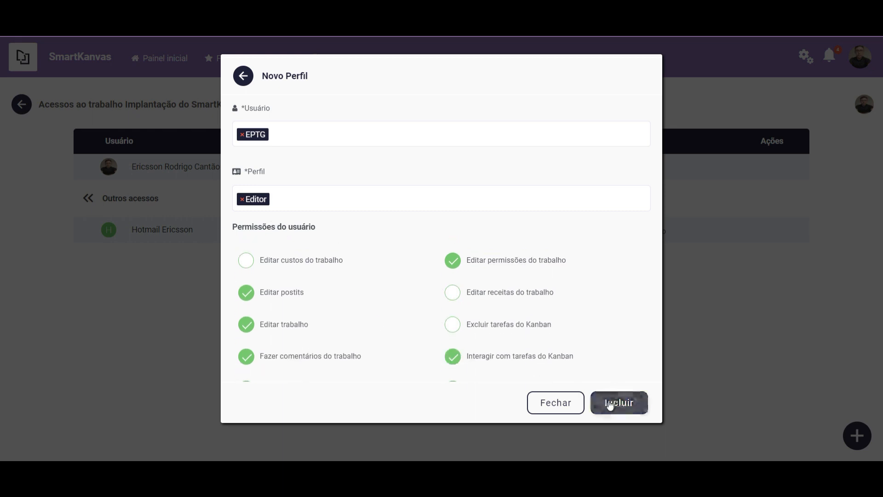
left_click(610, 404)
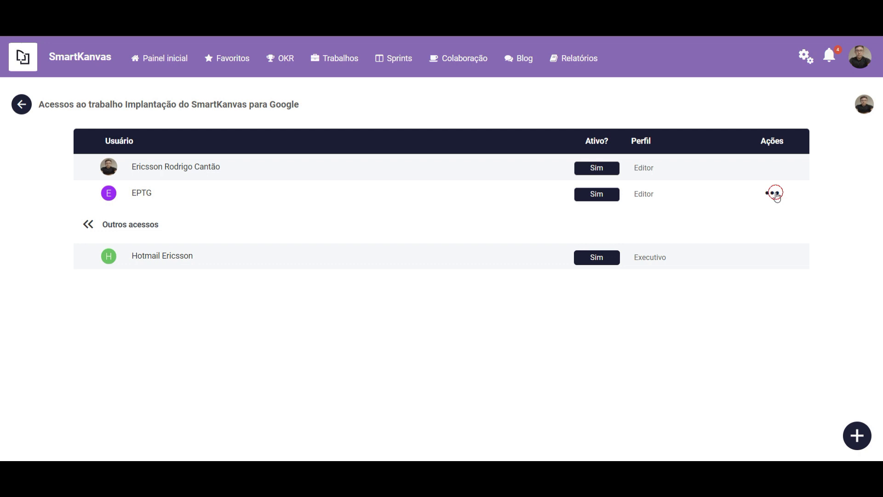
- Review EPTG's customized permissions and the option for dissociating the user, and close the profile without changes
left_click(774, 194)
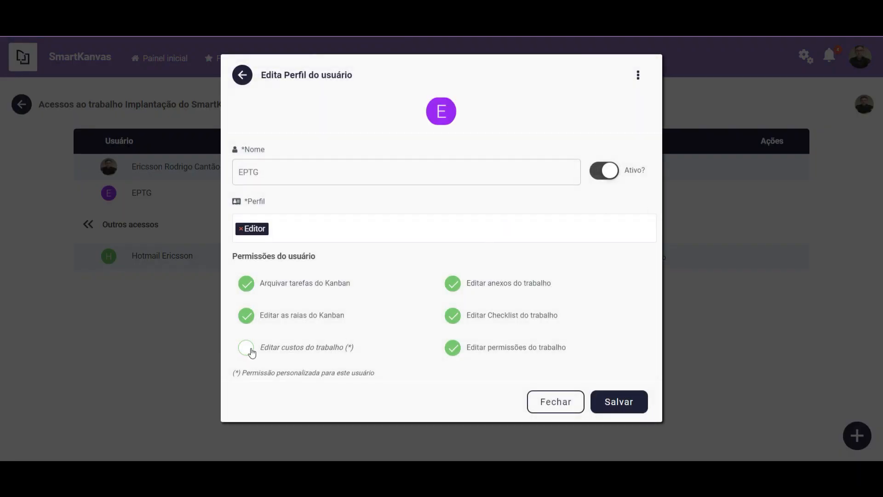
scroll(278, 336, "down", 1)
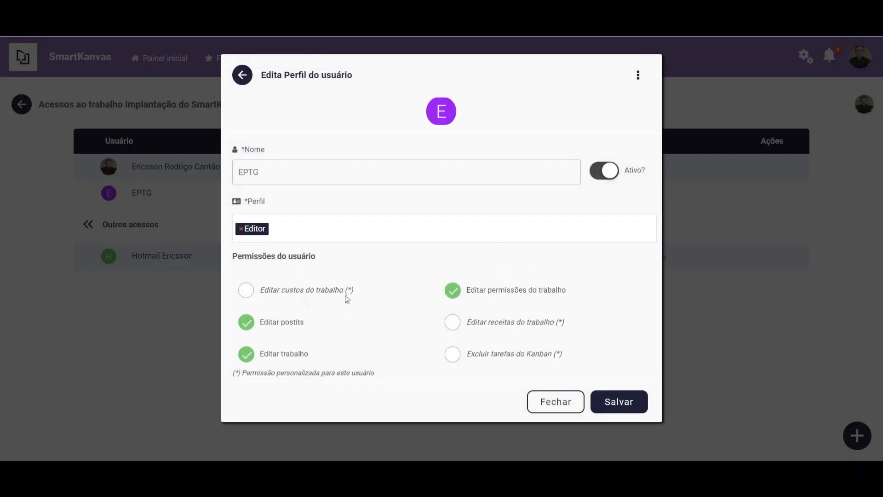
left_click_drag(263, 289, 372, 293)
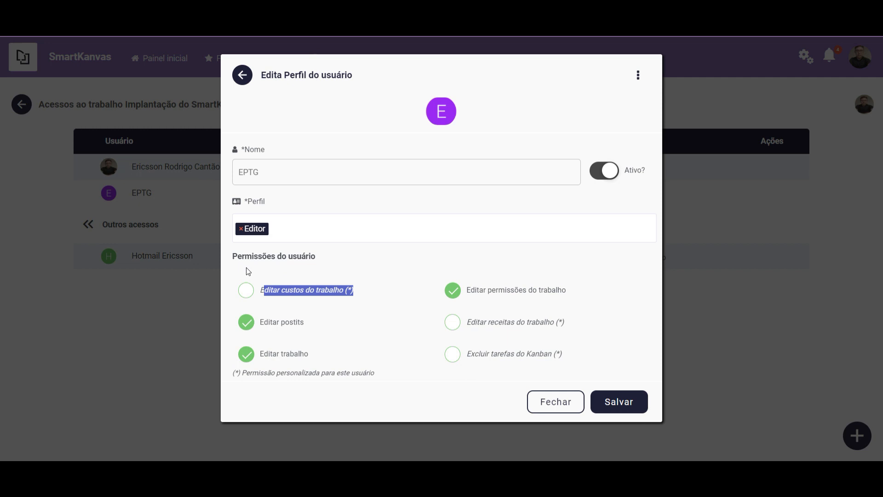
left_click_drag(473, 354, 555, 354)
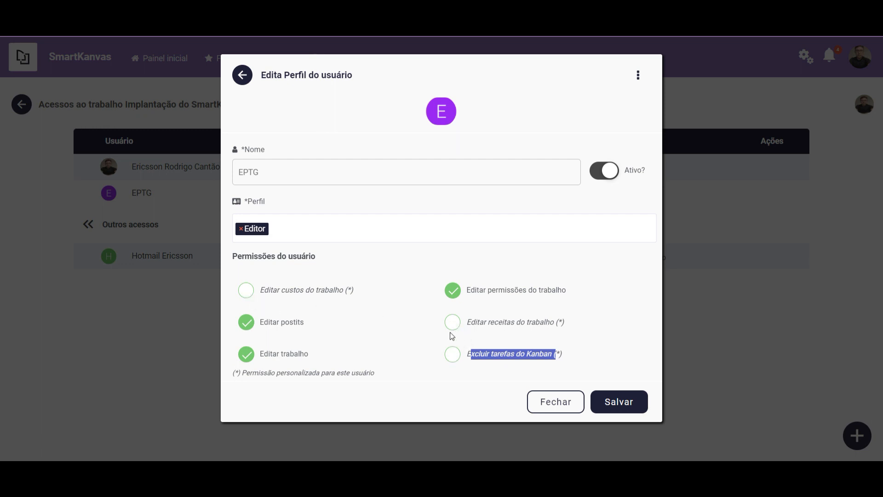
left_click(383, 309)
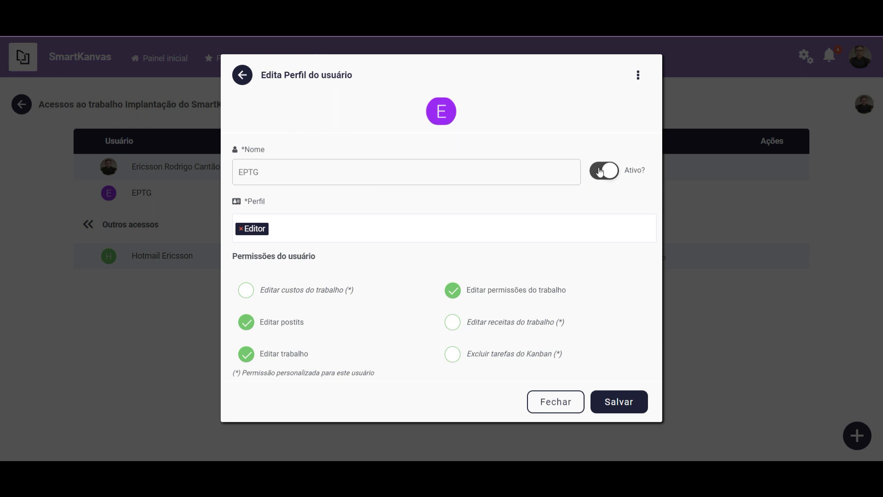
left_click(637, 76)
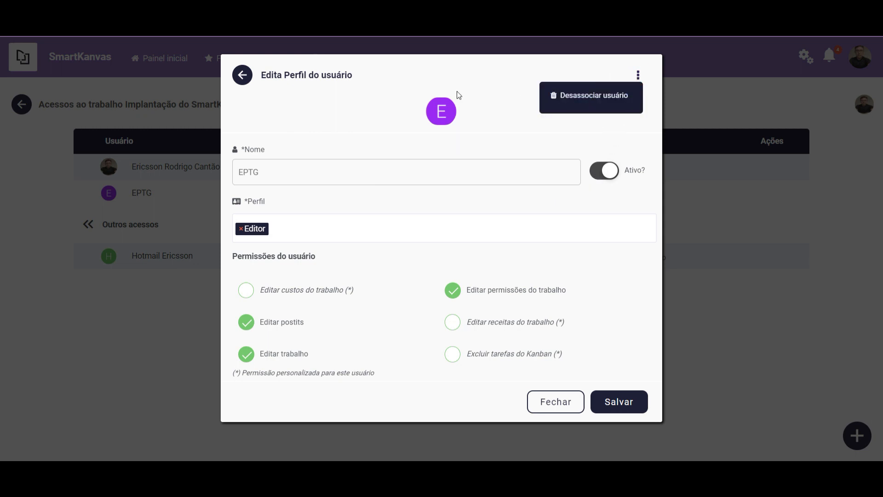
left_click(399, 77)
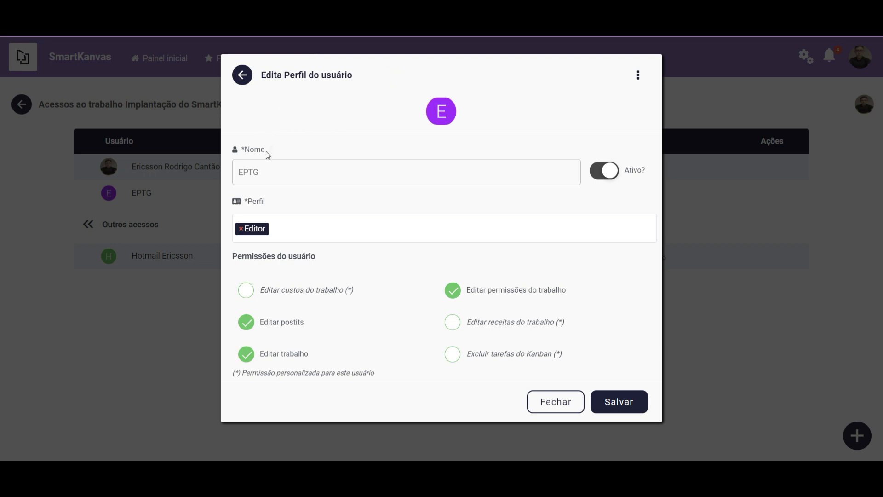
left_click(562, 404)
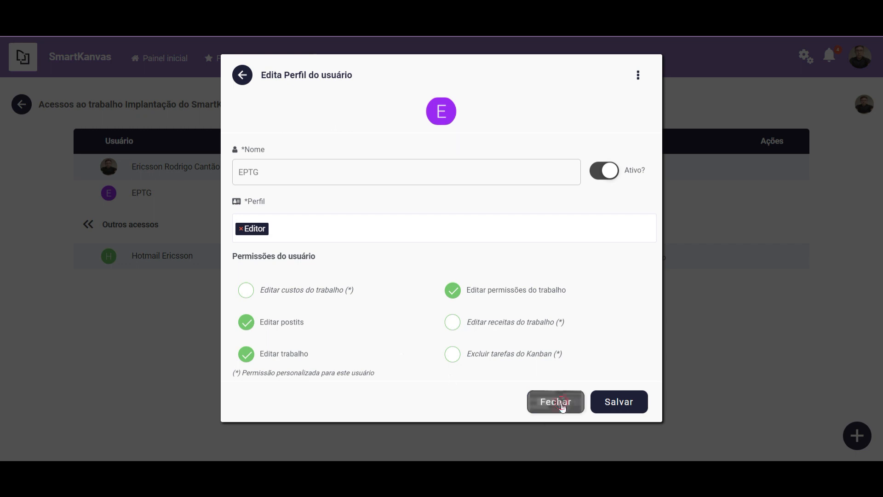
- View the access profile of the first listed user, close it, and return to the work's canvas
mouse_move(772, 174)
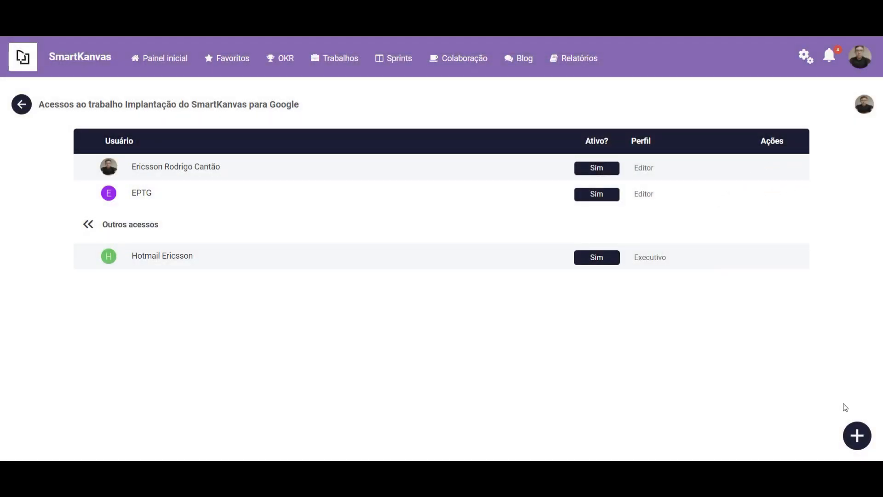
mouse_move(773, 175)
left_click(773, 168)
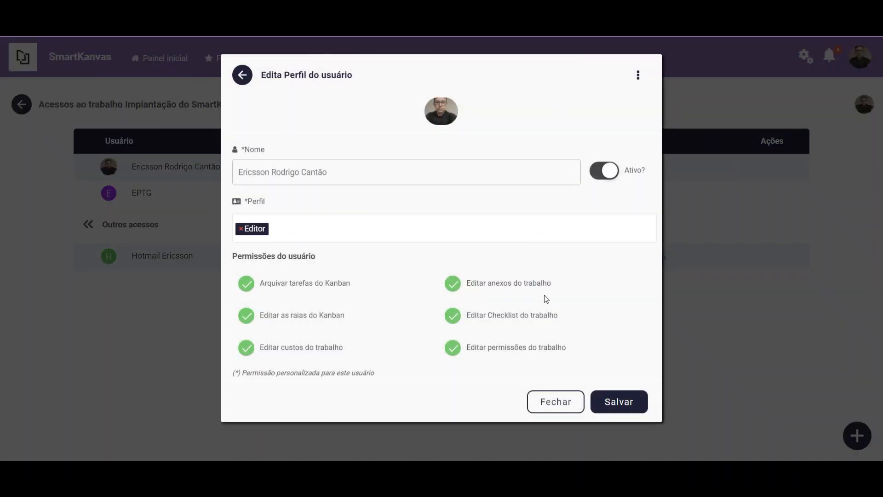
left_click(546, 408)
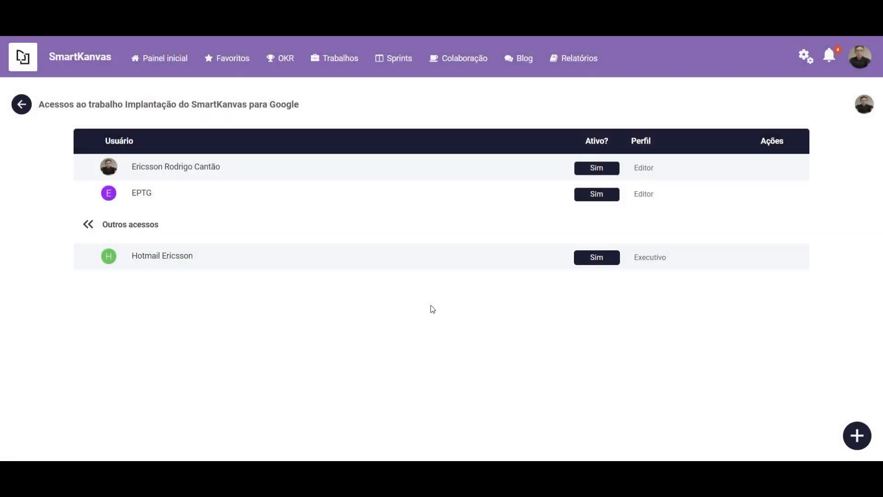
left_click(24, 109)
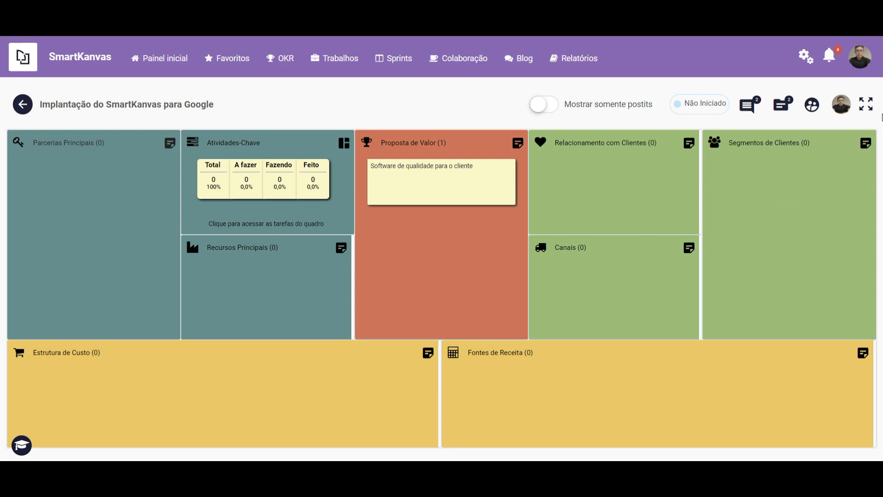
- View the canvas in full screen and restore the normal view
left_click(866, 104)
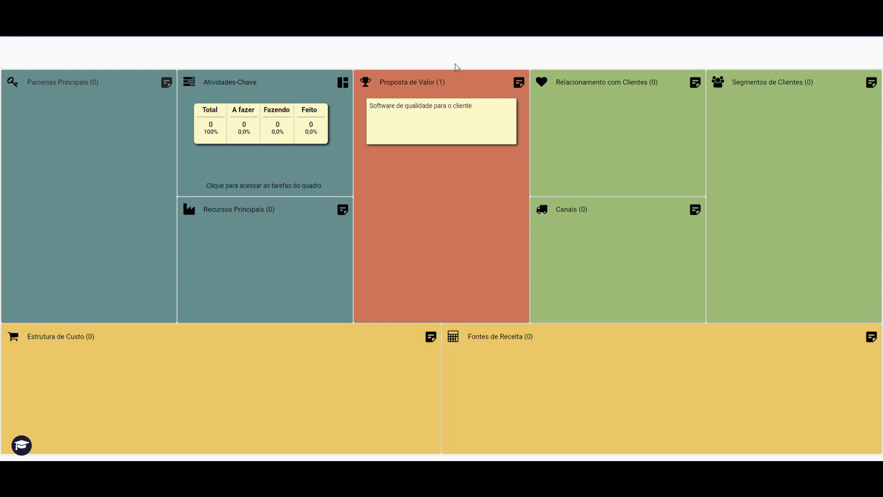
mouse_move(868, 54)
left_click(865, 51)
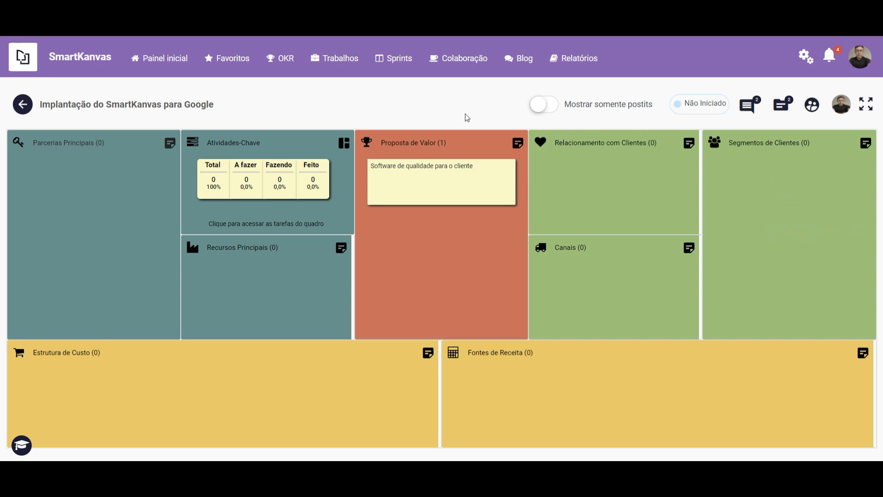
- Open the Kanban task board of the Atividades-Chave block and highlight the work name in its title
left_click(346, 150)
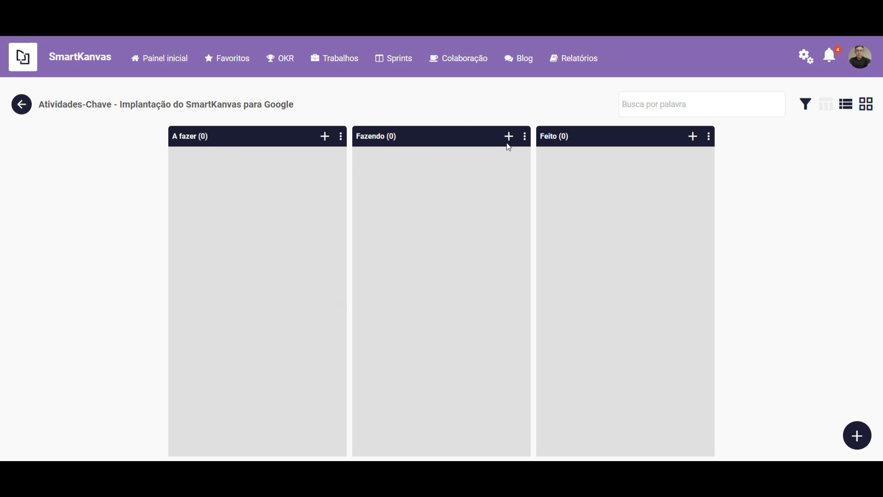
left_click_drag(119, 101, 298, 113)
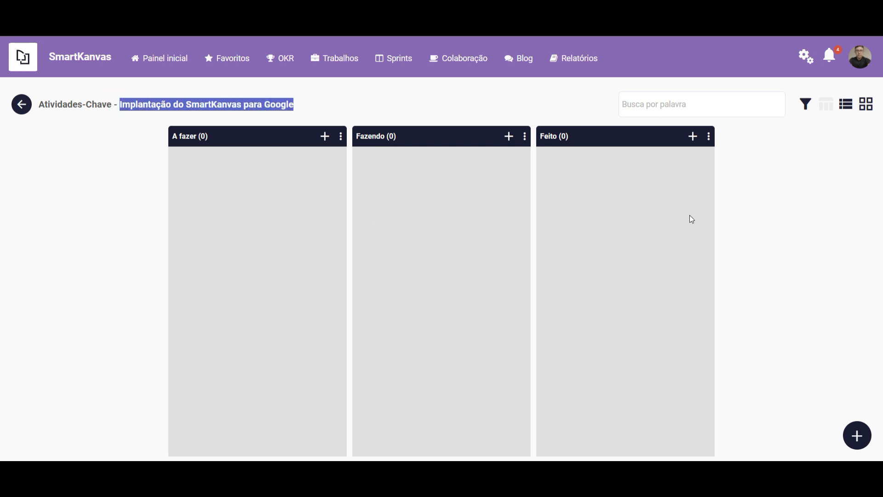
- Open the favorite work "SmartKanvas para Consultores e Parceiros" and its Tarefas Kanban board
left_click(316, 110)
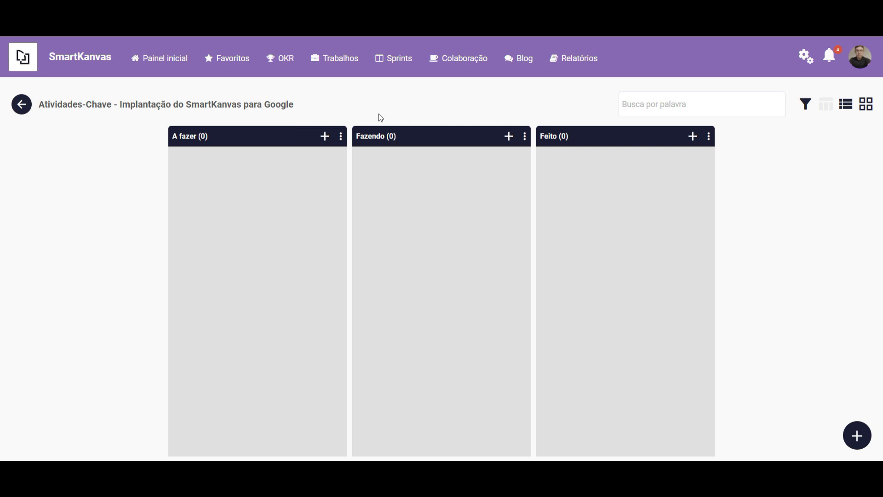
left_click(236, 64)
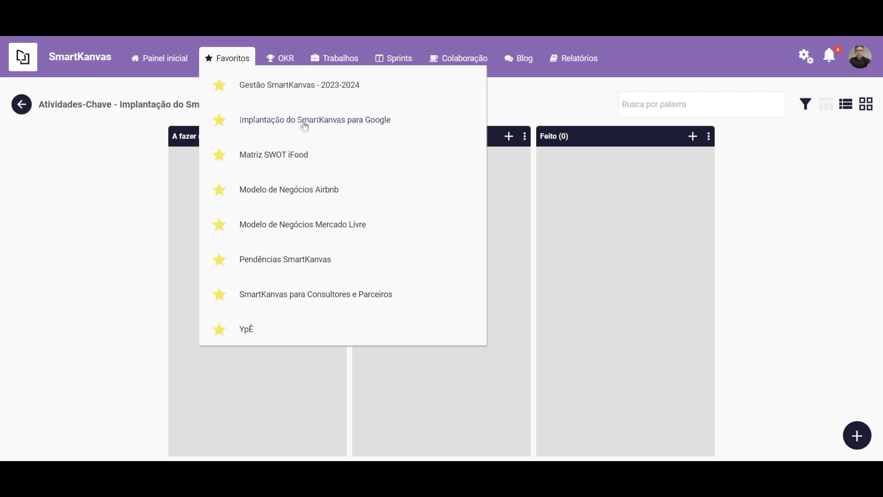
left_click(316, 295)
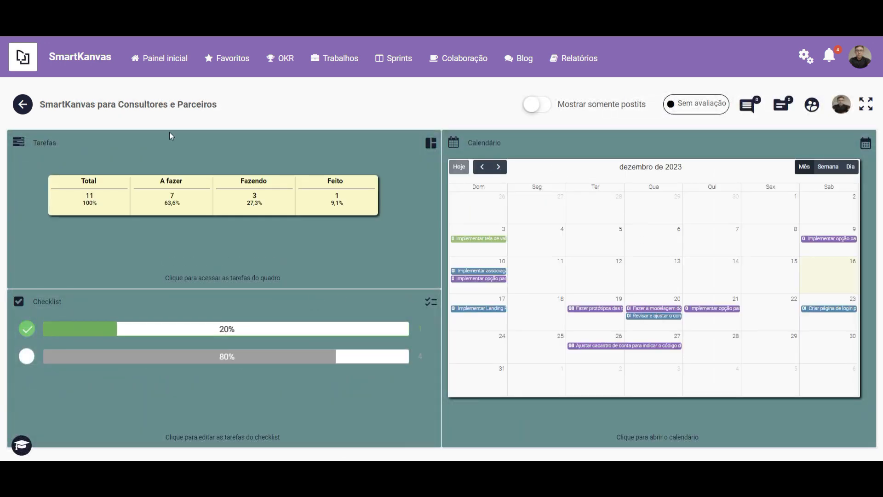
left_click_drag(42, 104, 266, 111)
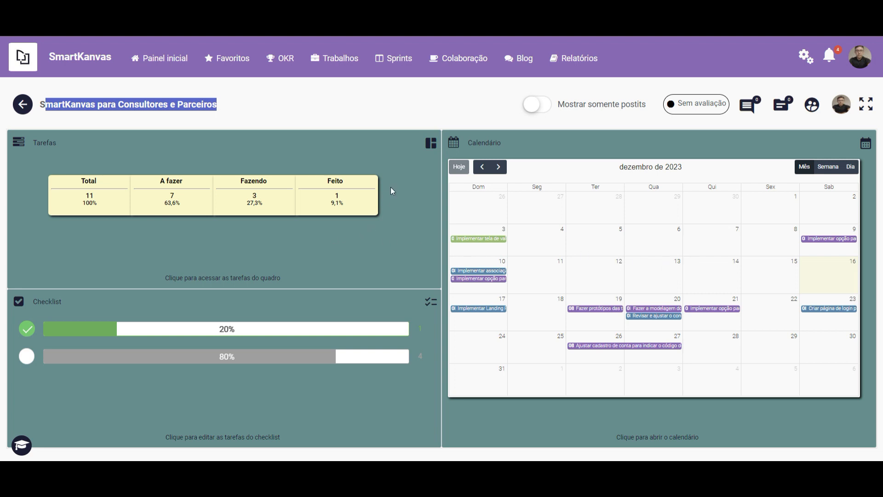
left_click(431, 144)
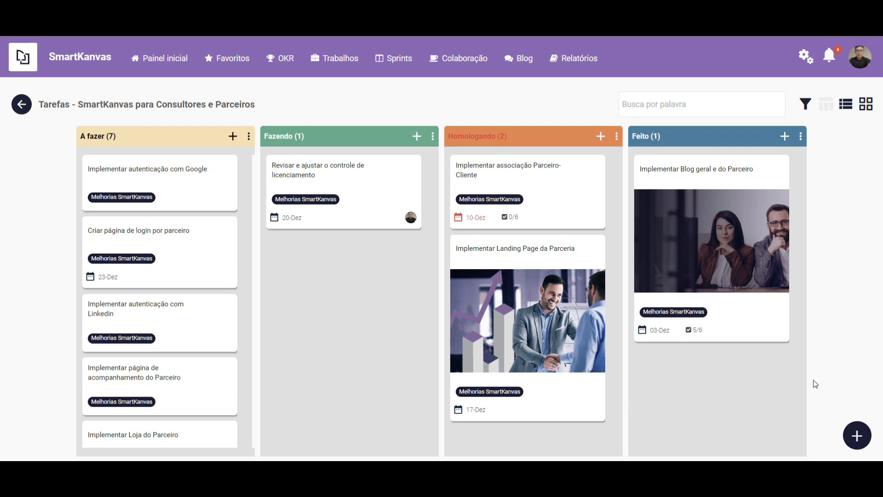
- Add a lane named "Fase final de aprovação" with an orange background and white text to the Tarefas board
left_click(856, 438)
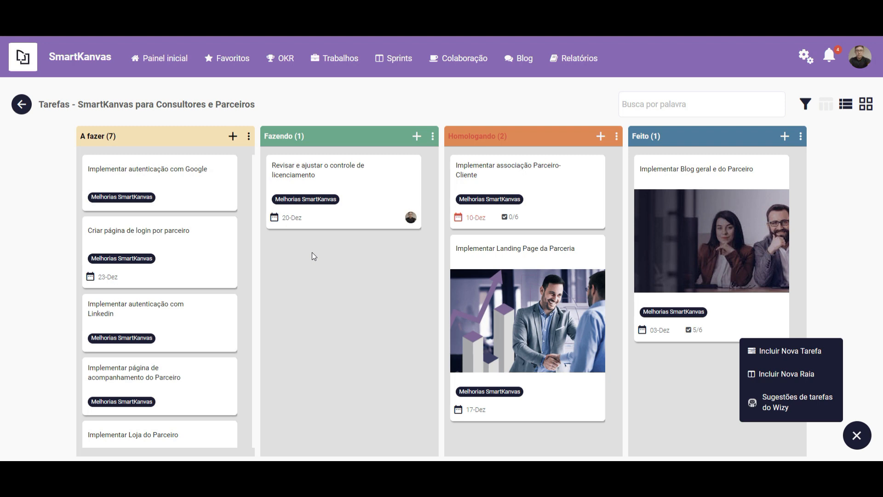
left_click(351, 256)
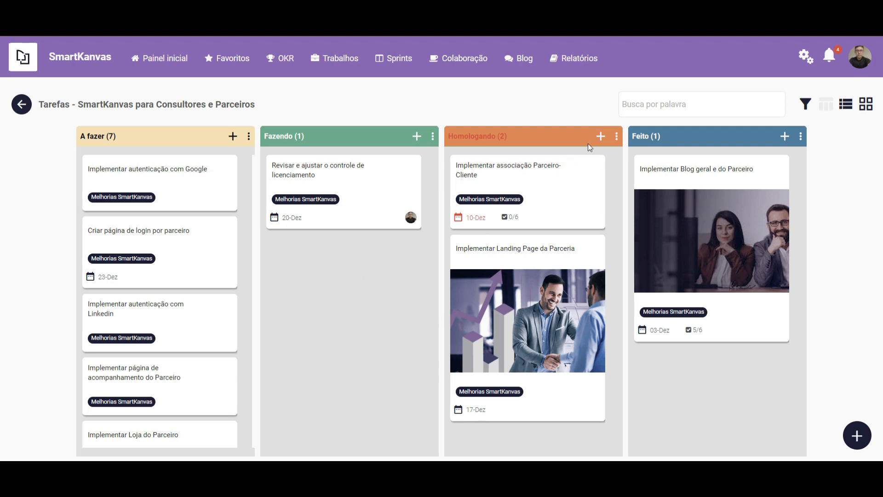
left_click(857, 435)
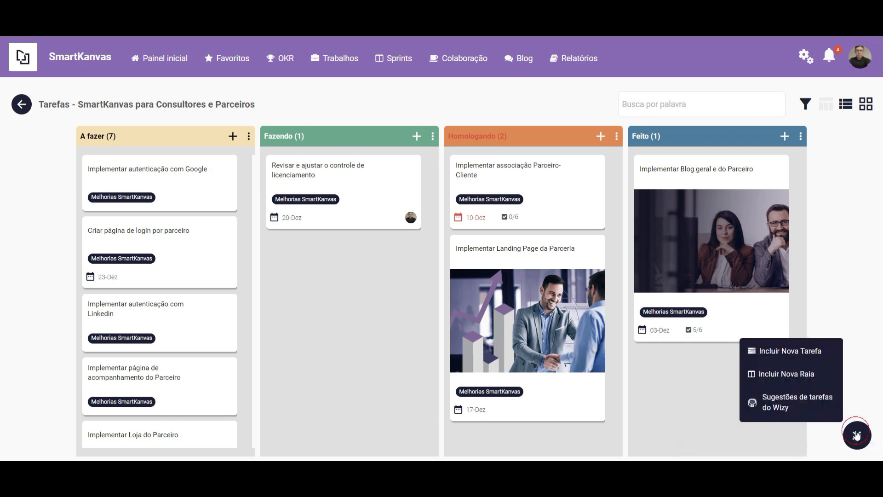
left_click(801, 379)
left_click(302, 198)
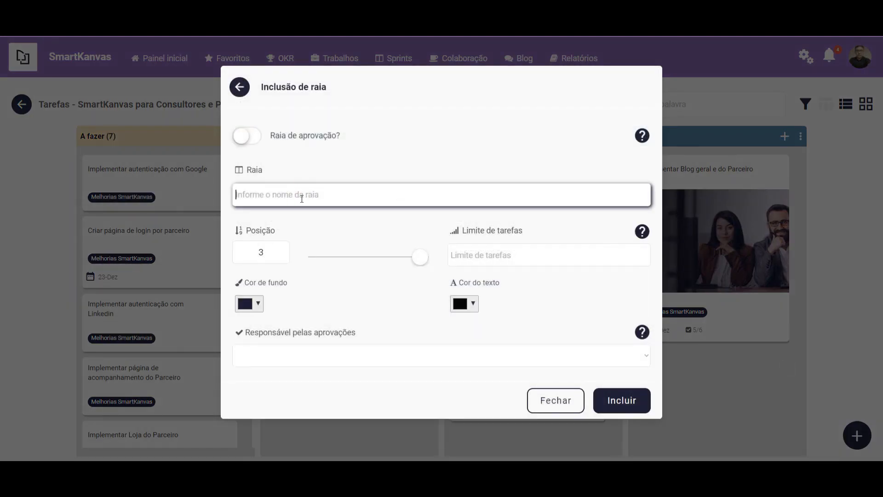
type("Fase final de aprovação")
left_click(259, 305)
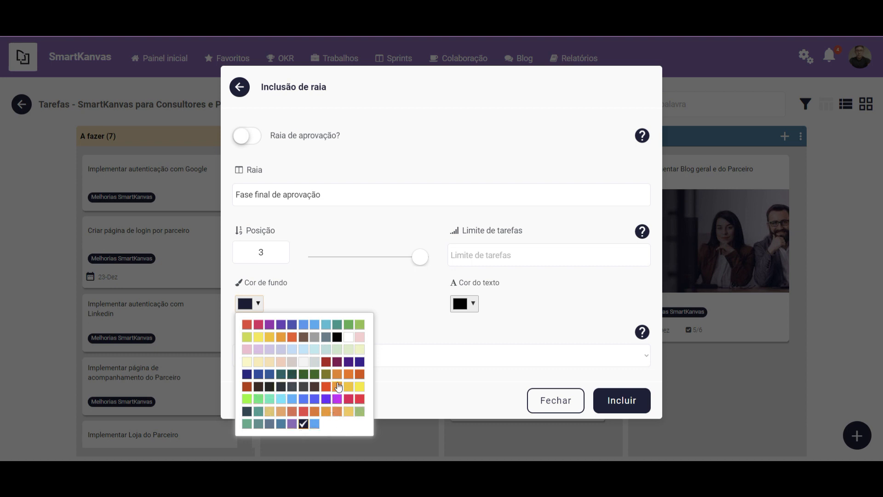
left_click(349, 374)
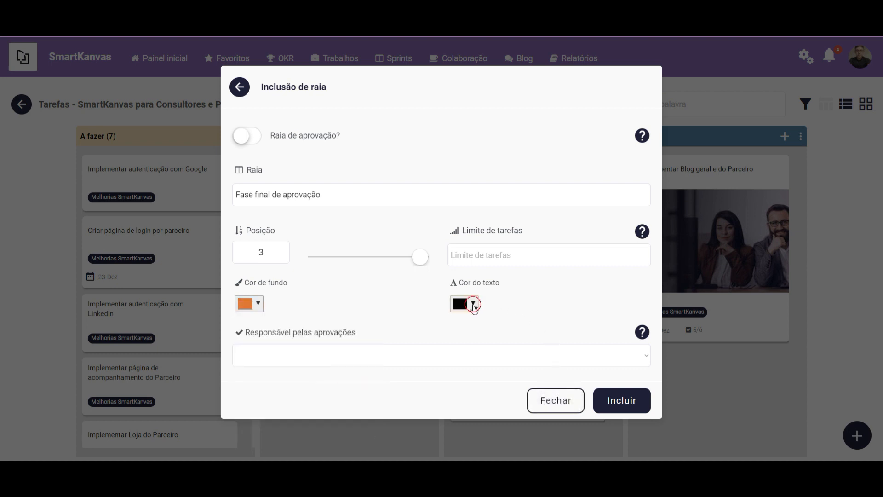
left_click(473, 303)
left_click(564, 338)
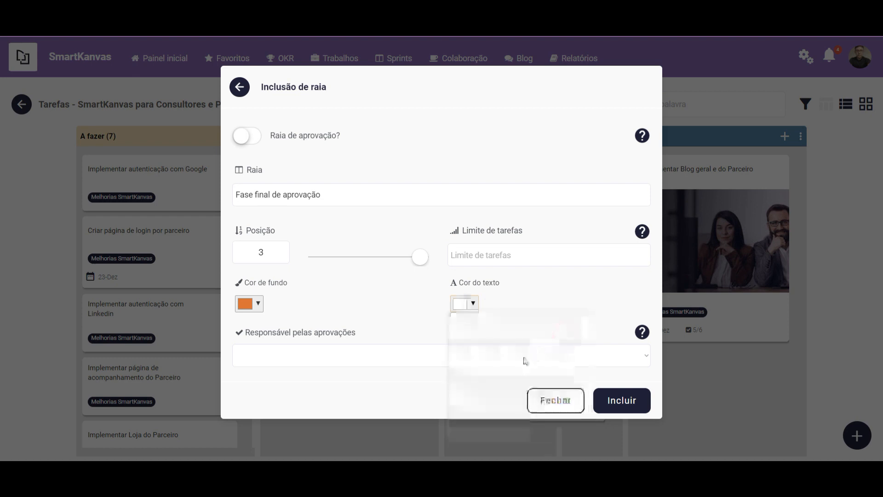
left_click(616, 404)
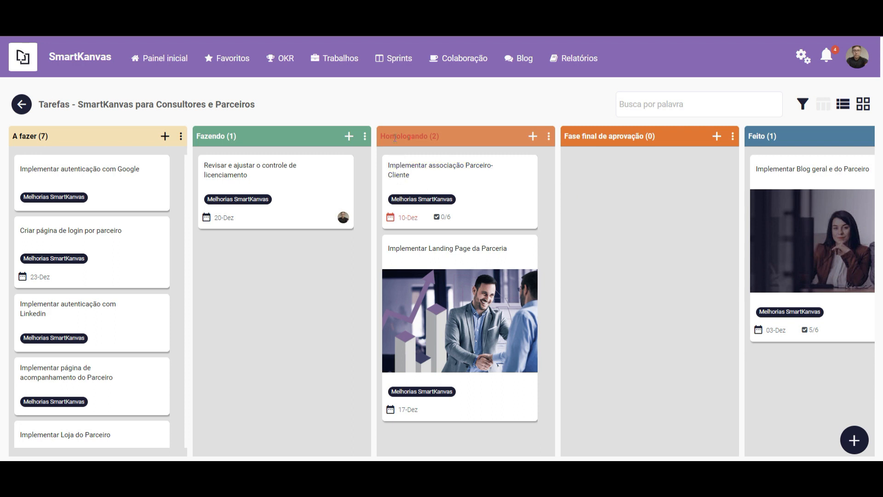
- Try to move the task "Revisar e ajustar o controle de licenciamento" from the Fazendo lane to the Homologando lane
left_click_drag(453, 137, 382, 136)
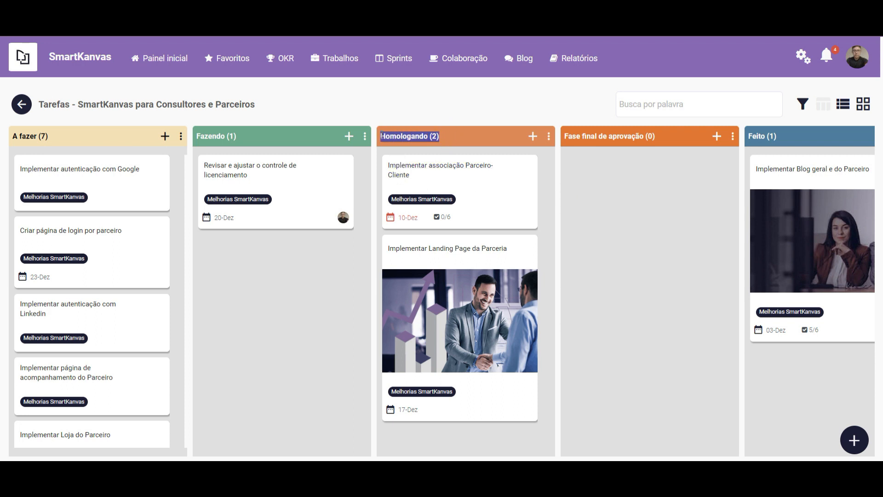
left_click(450, 139)
left_click_drag(443, 137, 381, 141)
left_click(439, 136)
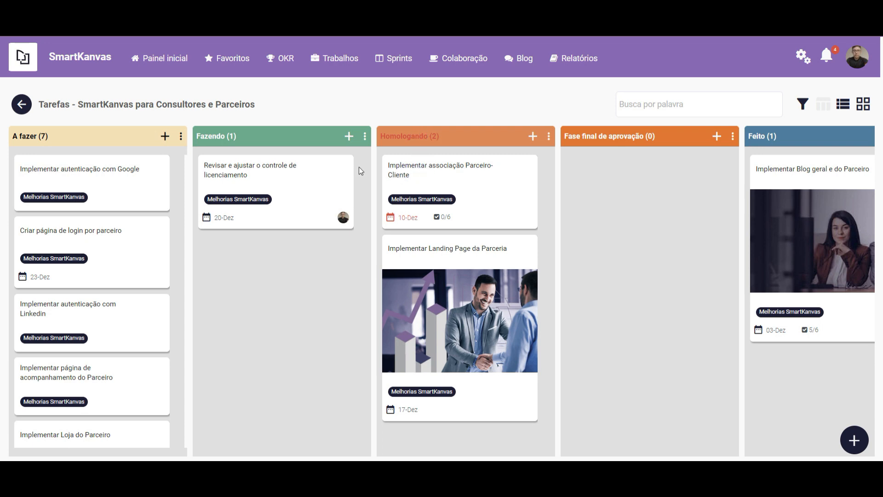
left_click_drag(342, 168, 412, 174)
left_click_drag(317, 169, 491, 178)
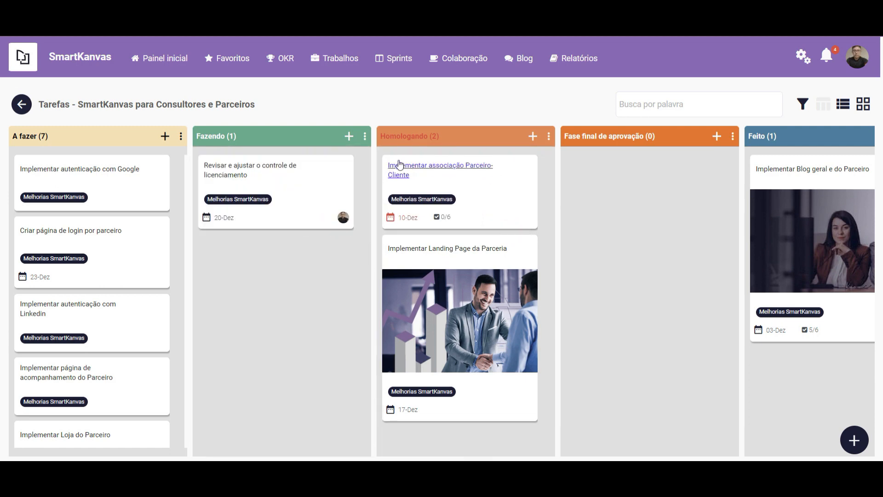
mouse_move(403, 137)
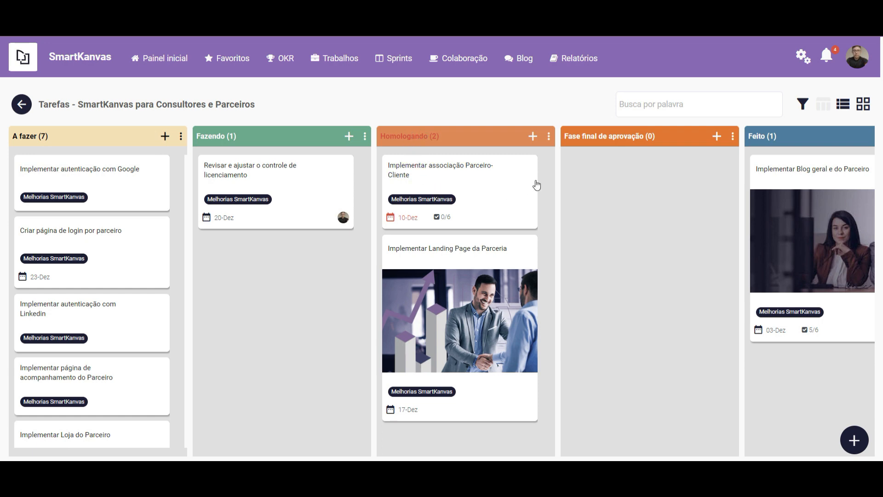
- Review the Homologando lane's task limit, its help text and the approval settings, and close the lane without changes
left_click(549, 138)
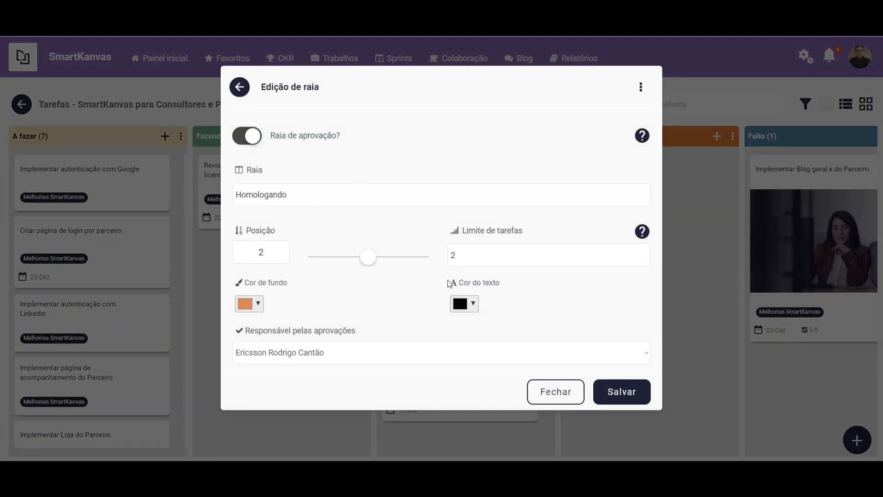
left_click(464, 256)
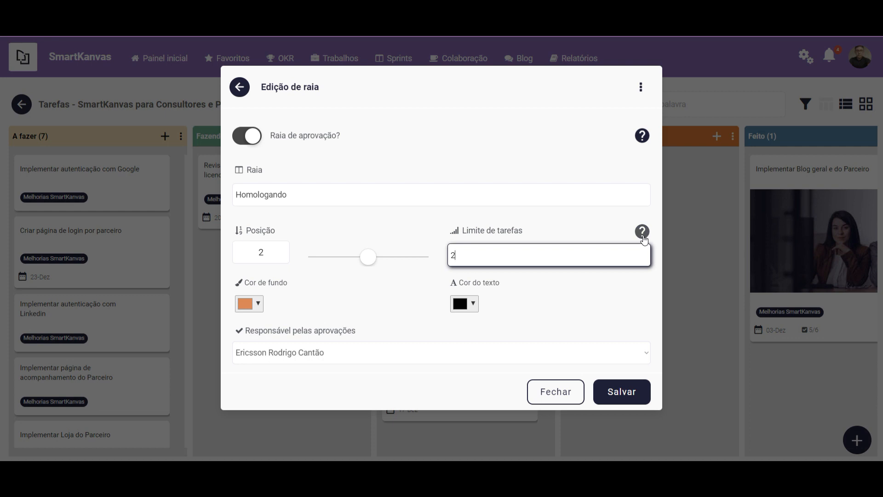
mouse_move(644, 240)
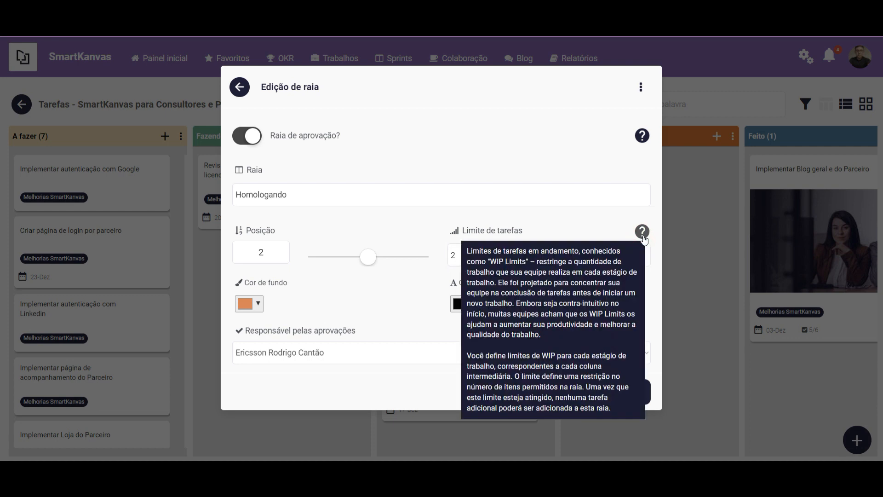
left_click(548, 401)
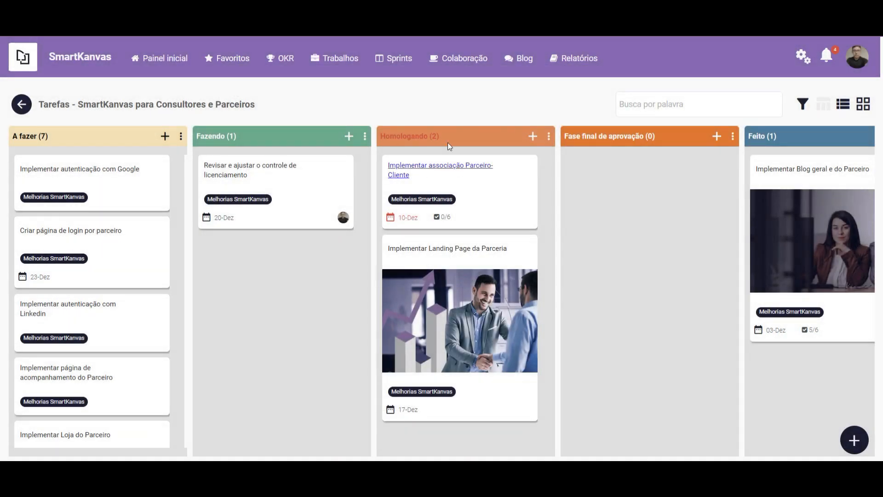
left_click(549, 137)
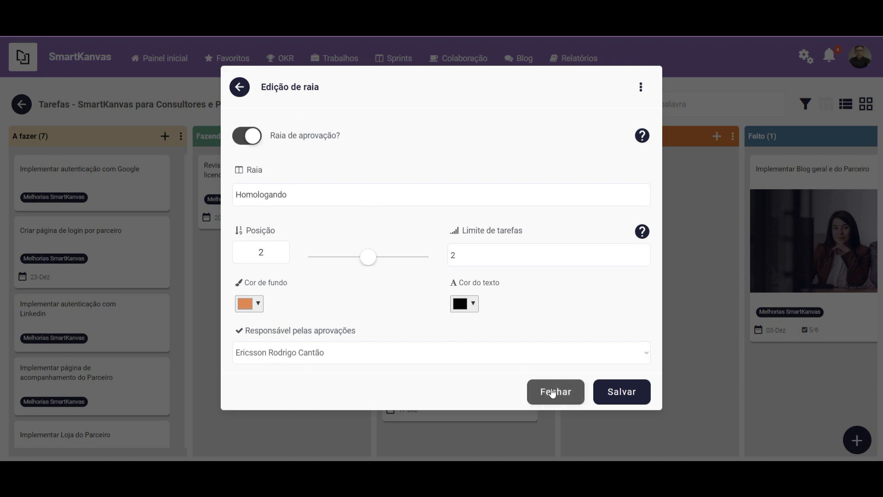
left_click(555, 392)
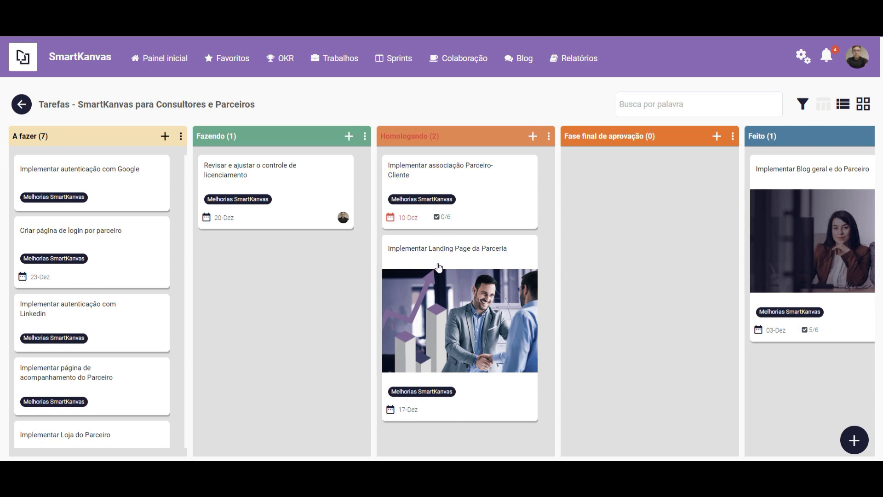
- Open the pending approval of the task "Implementar Landing Page da Parceria" from the notifications
left_click(828, 64)
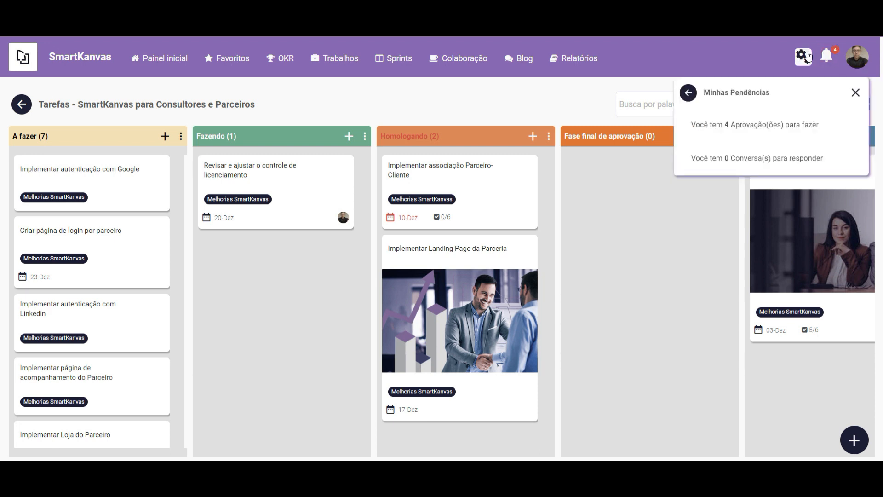
left_click(758, 127)
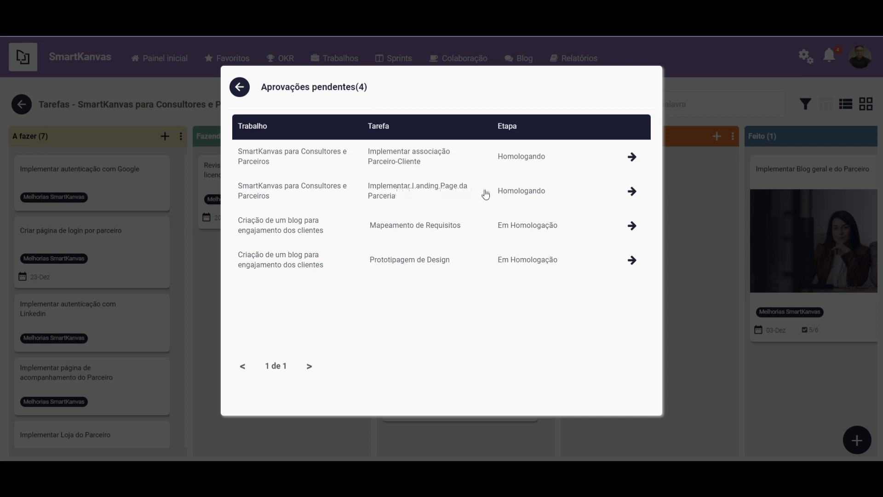
left_click(632, 192)
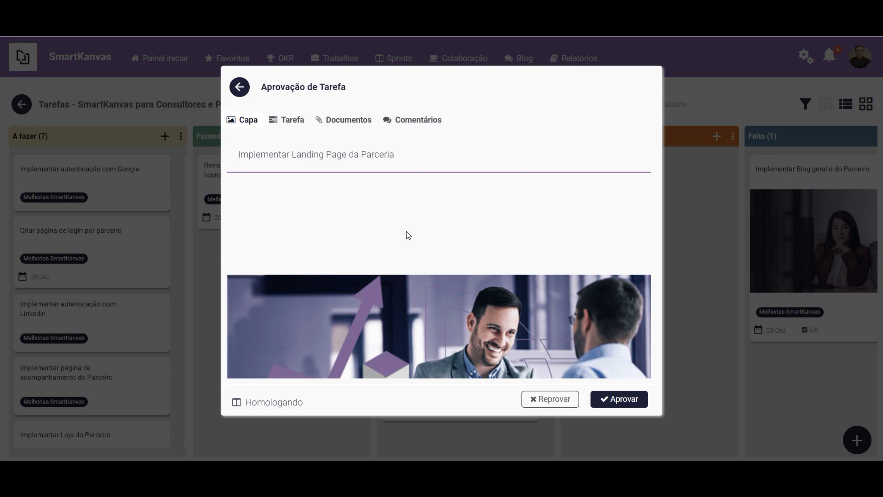
- Review the task's cover and description, its details, documents and comments, and return to the cover
scroll(366, 257, "down", 5)
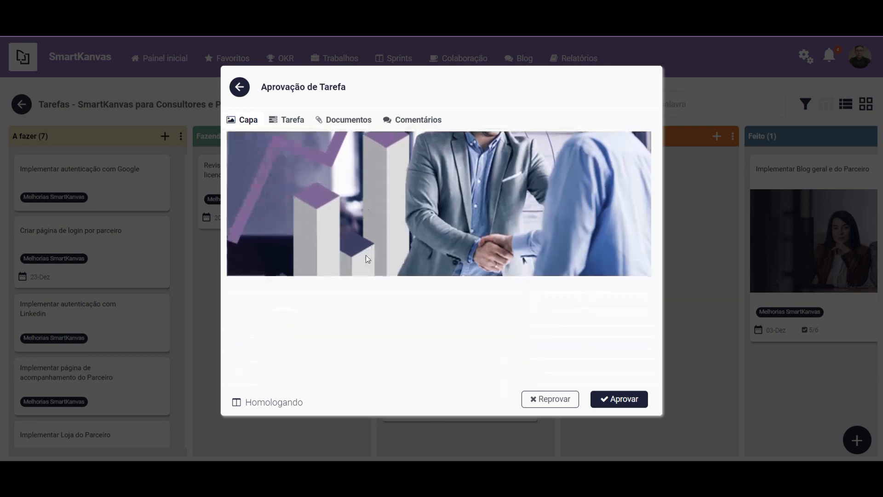
scroll(366, 255, "down", 2)
scroll(366, 255, "up", 4)
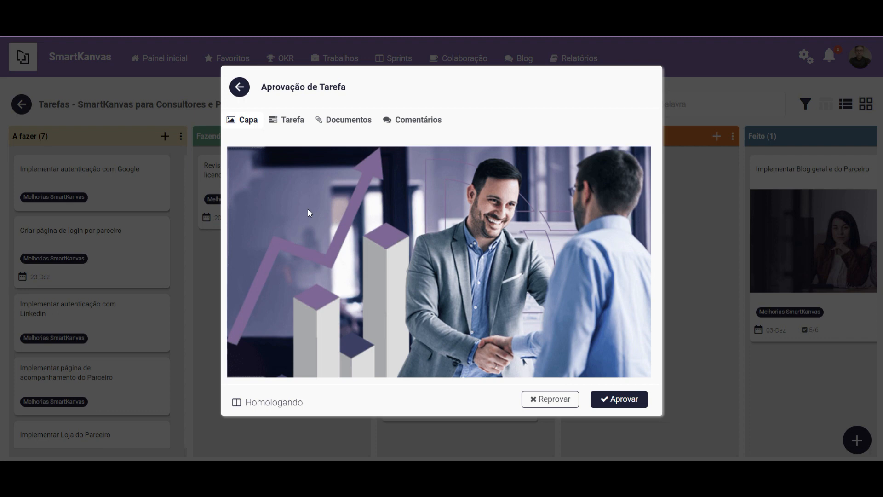
scroll(308, 212, "down", 4)
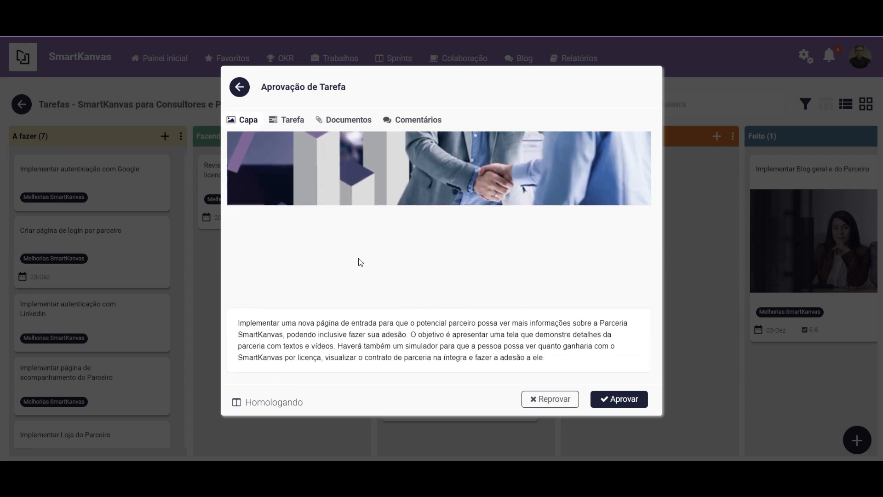
scroll(360, 249, "up", 5)
left_click(292, 123)
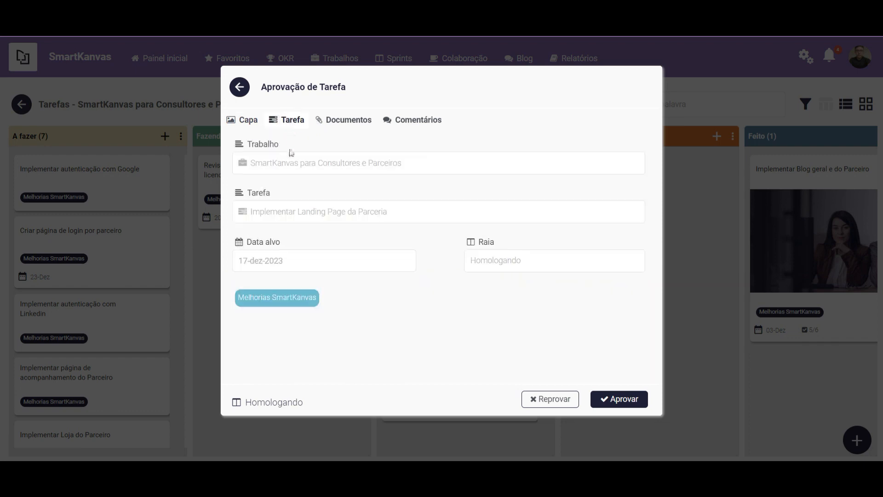
left_click(343, 121)
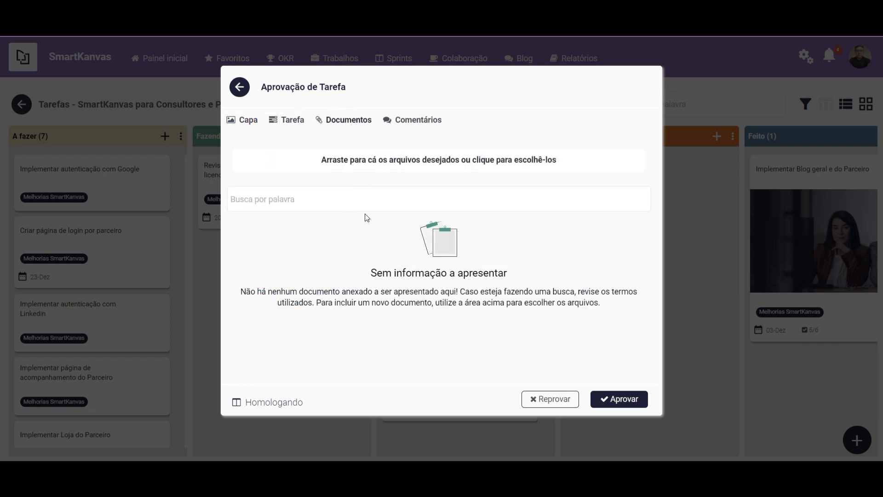
left_click(400, 121)
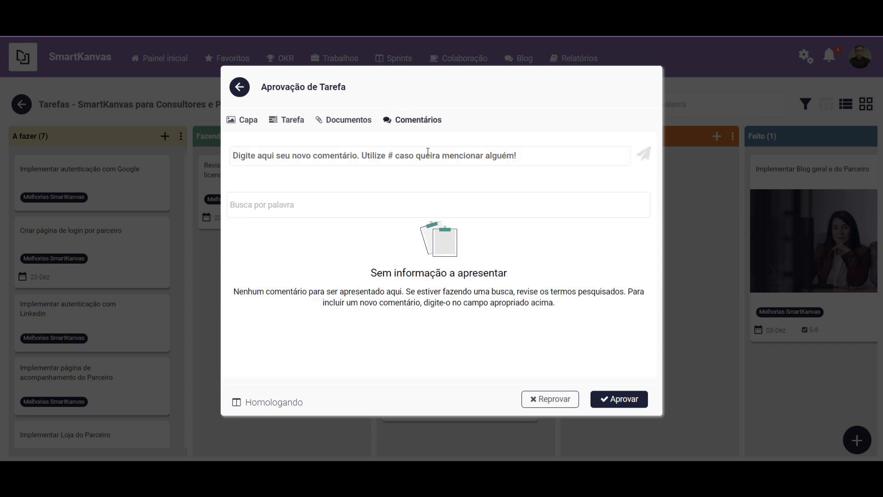
left_click(257, 121)
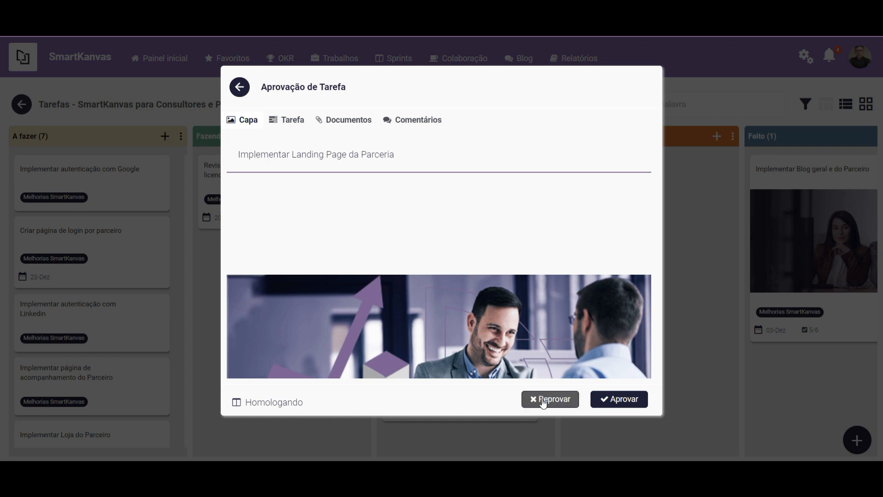
- Approve the task "Implementar Landing Page da Parceria" with the comment "Aprovada!" and close the list of pending approvals
left_click(611, 402)
left_click(279, 185)
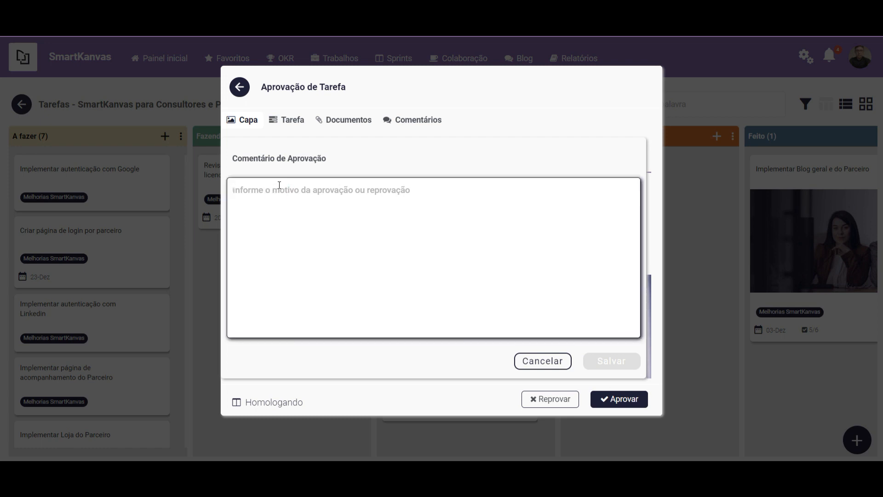
type("Aprovada!")
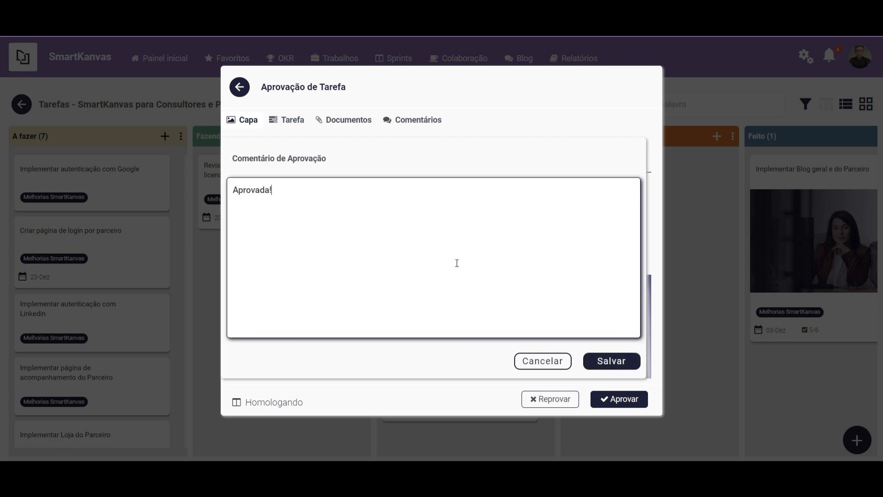
left_click(615, 367)
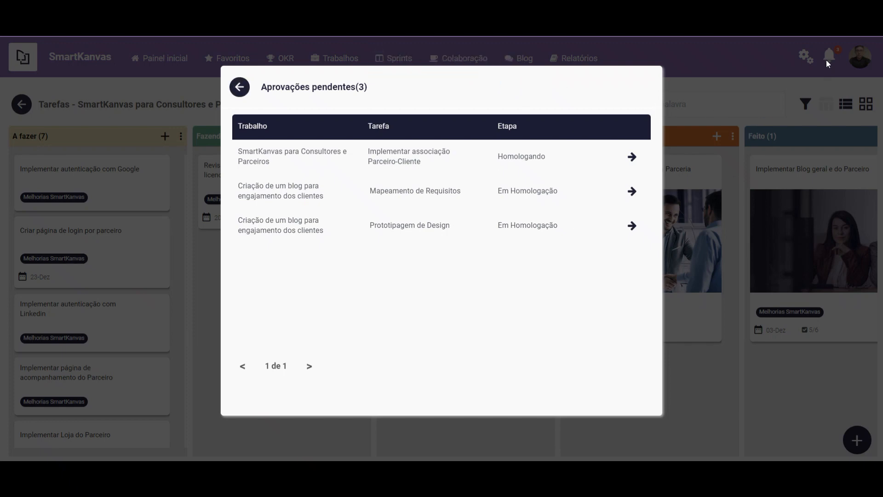
left_click(242, 89)
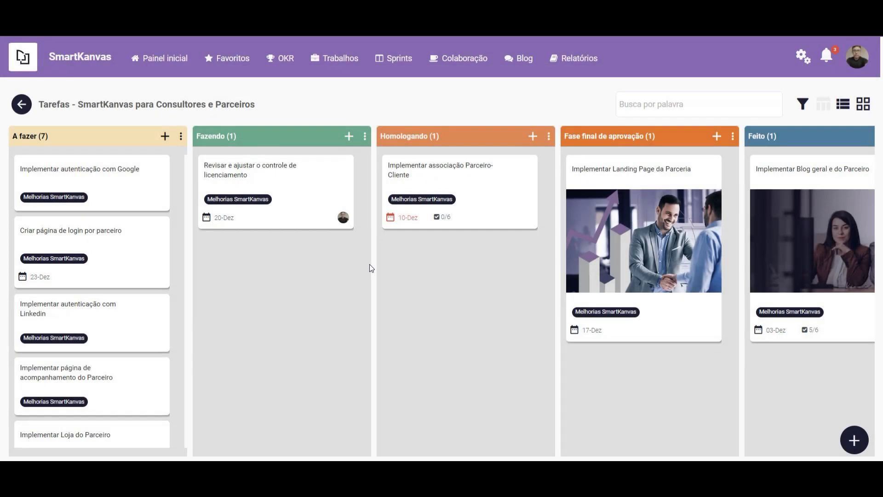
- Review the activity history of the task "Implementar Landing Page da Parceria" and return to the board
left_click(625, 171)
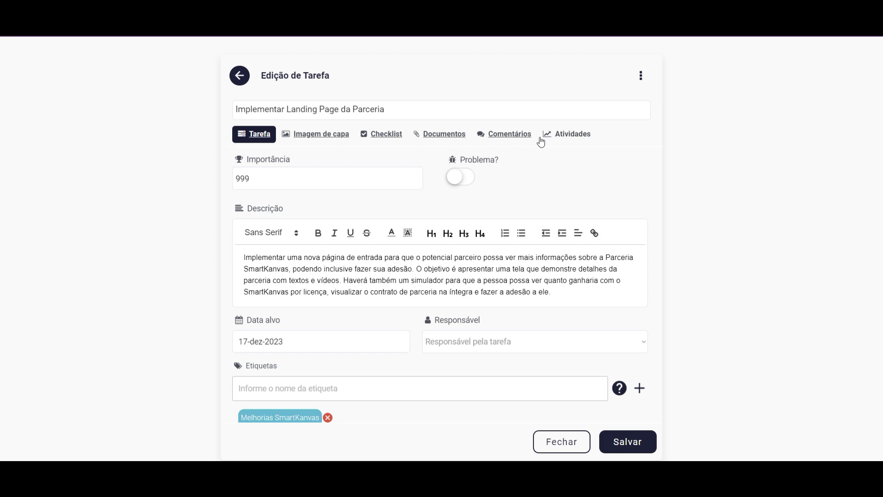
left_click(556, 140)
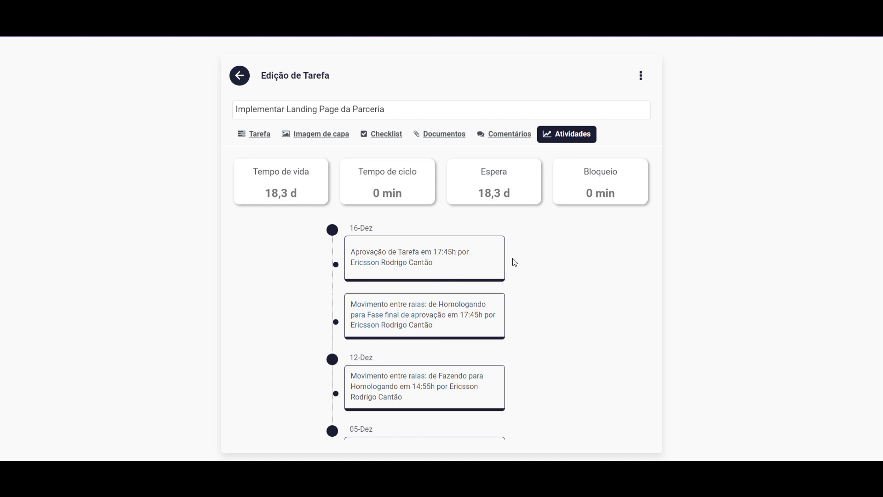
left_click(239, 75)
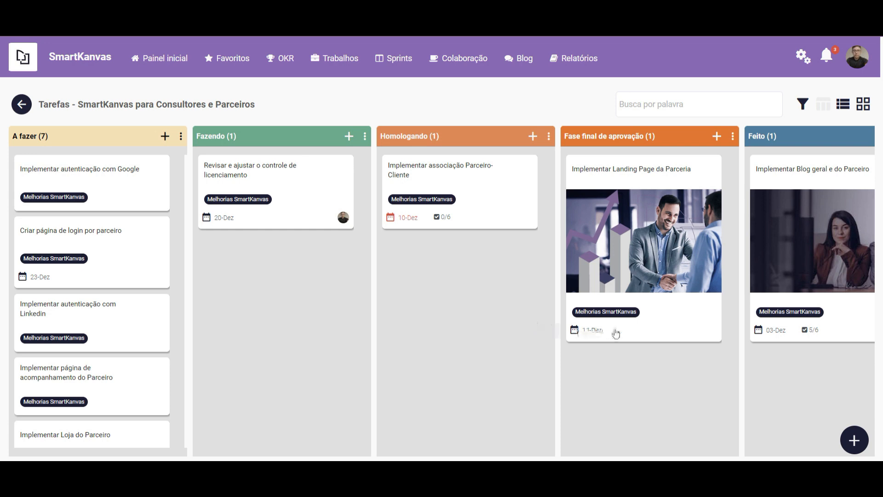
- Open the task "Implementar Blog geral e do Parceiro" and review its importance, description, target date, labels and cover image
left_click(767, 170)
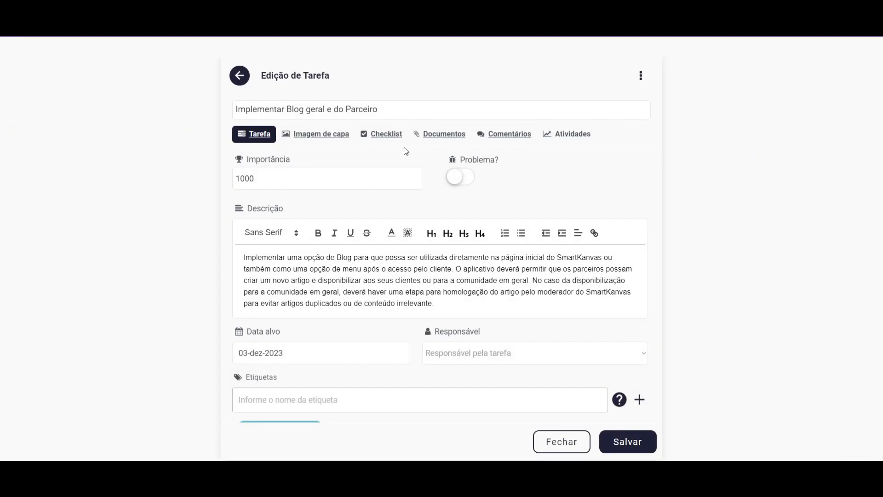
left_click(264, 178)
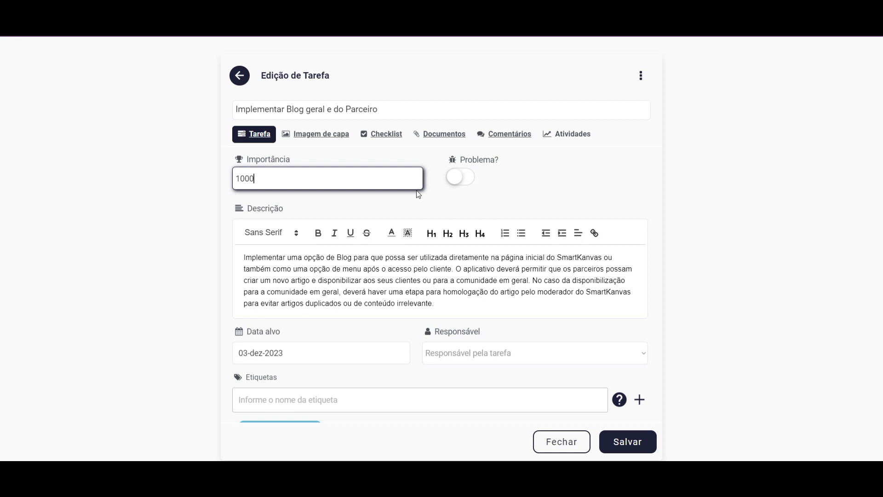
left_click(342, 280)
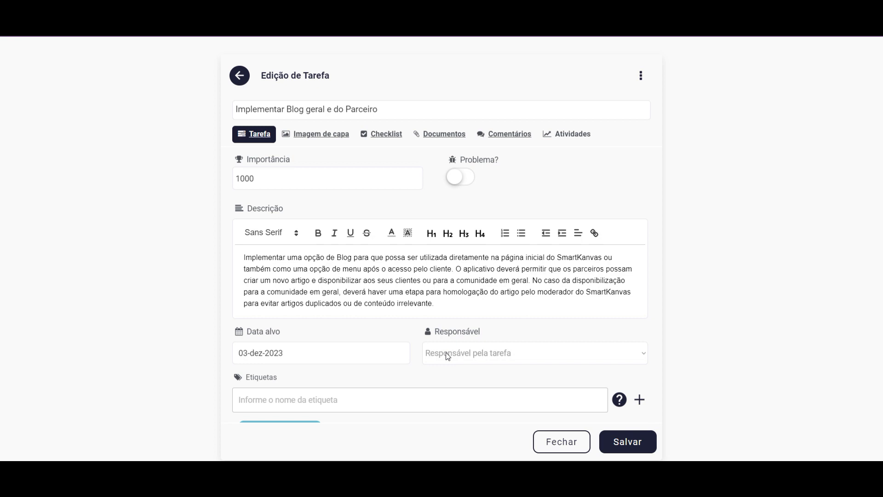
scroll(263, 405, "down", 1)
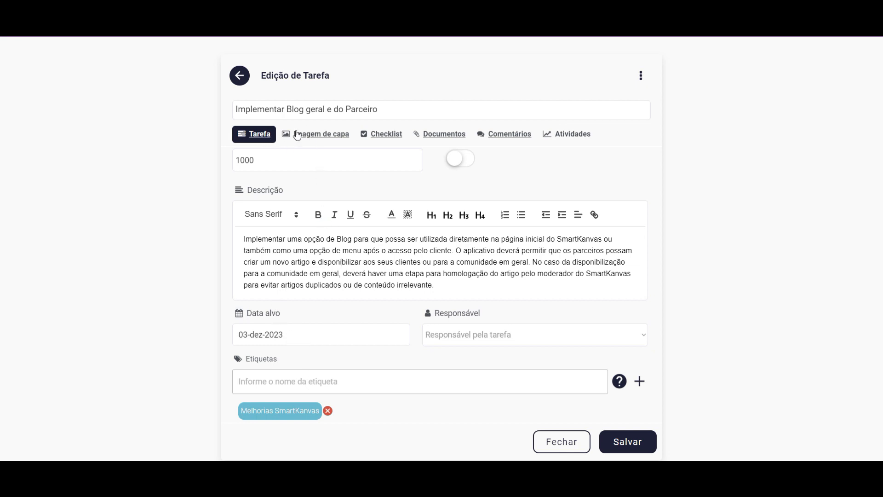
left_click(319, 140)
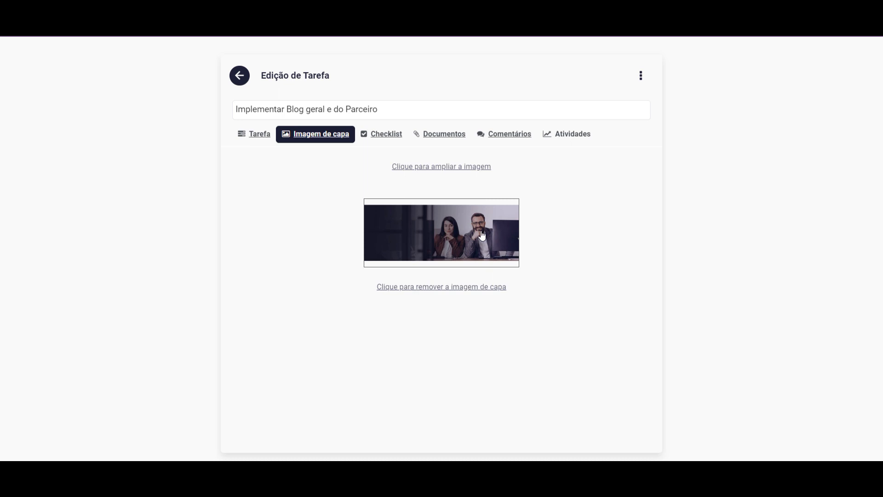
left_click(433, 168)
left_click(449, 168)
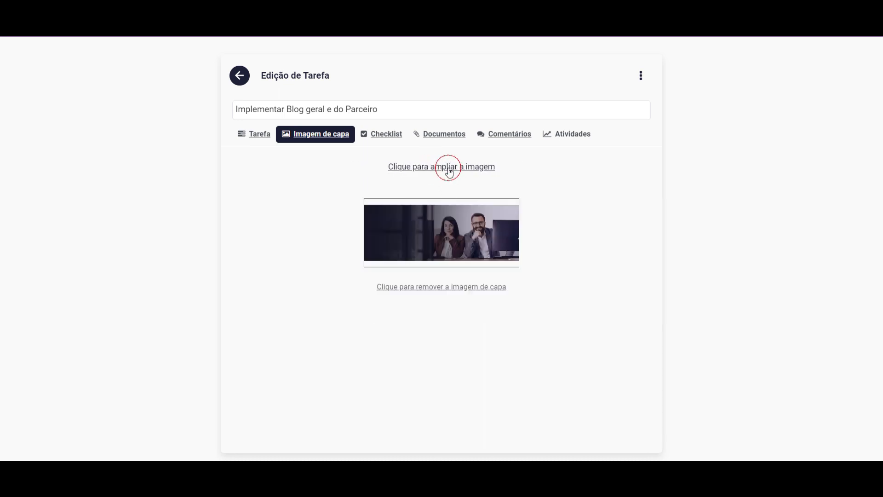
- Review the task's checklist and the options for copying items into a new checklist, and leave without creating one
left_click(379, 136)
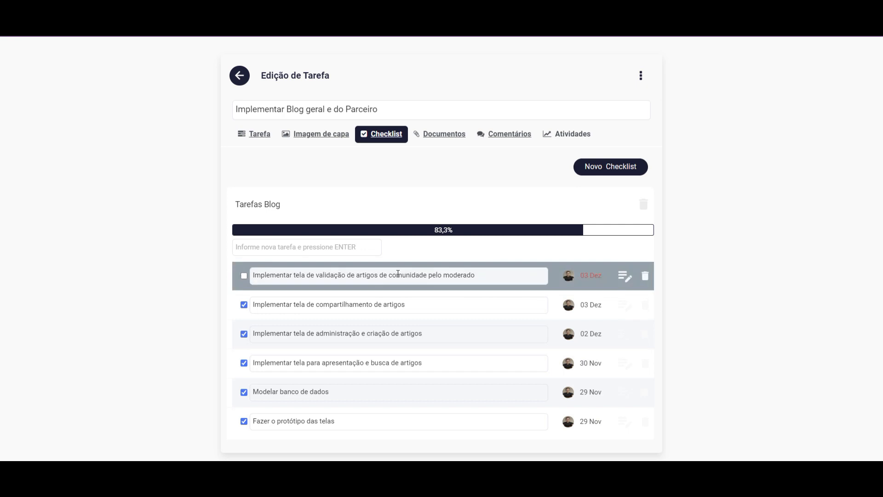
left_click(298, 249)
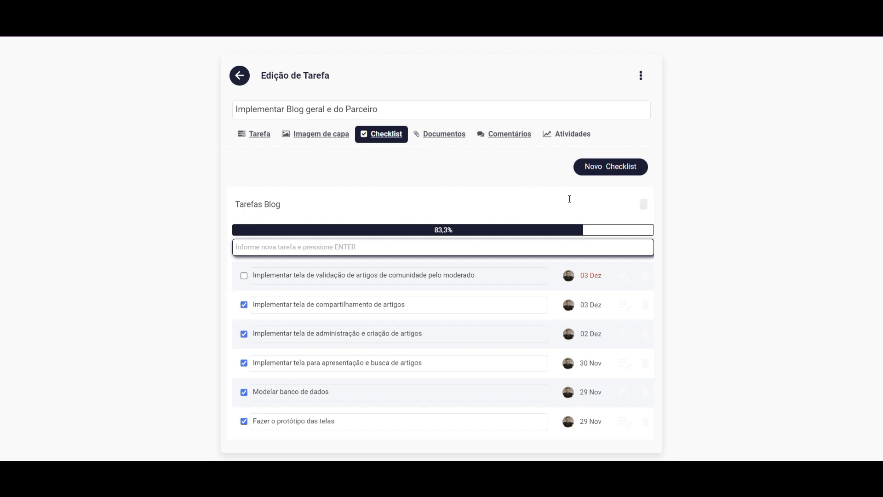
left_click(238, 203)
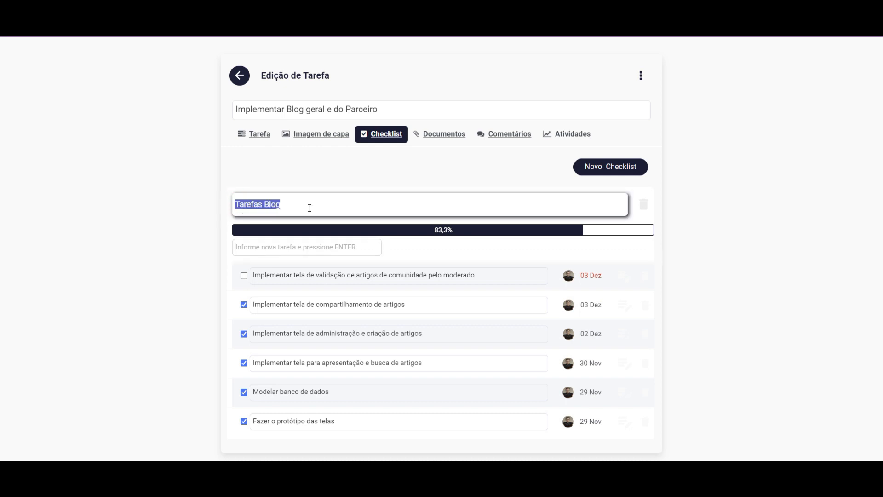
left_click(605, 169)
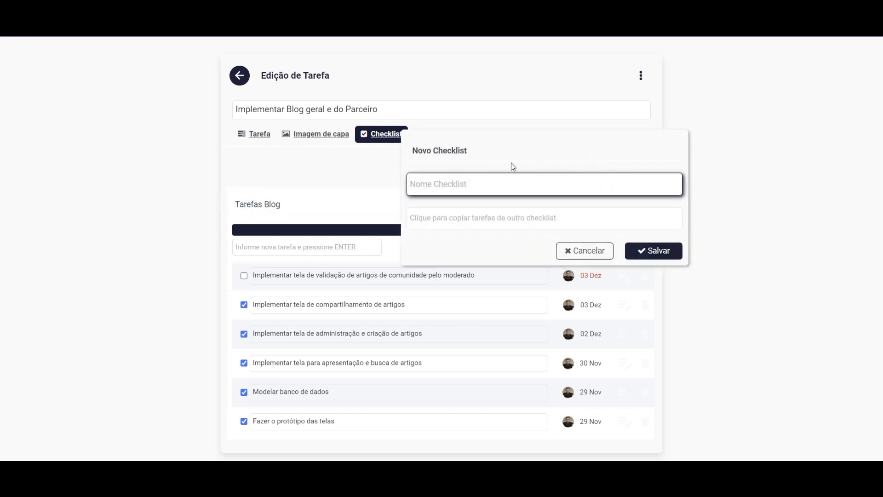
left_click(448, 219)
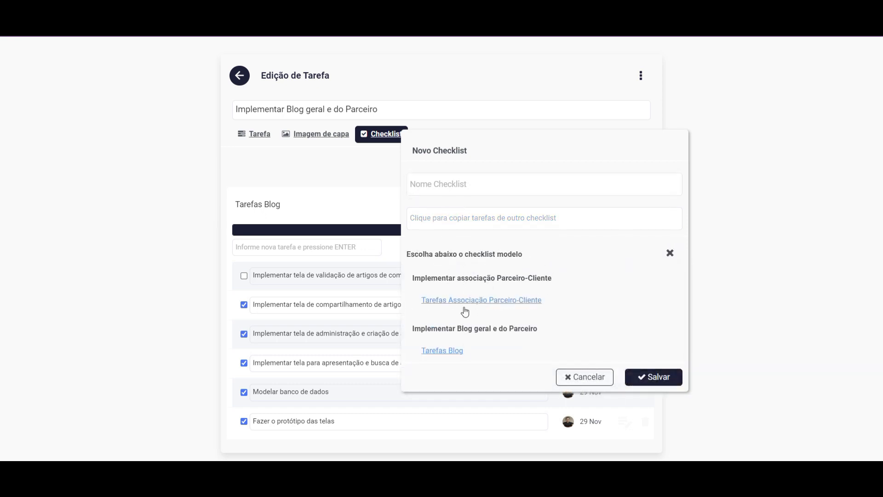
left_click(592, 379)
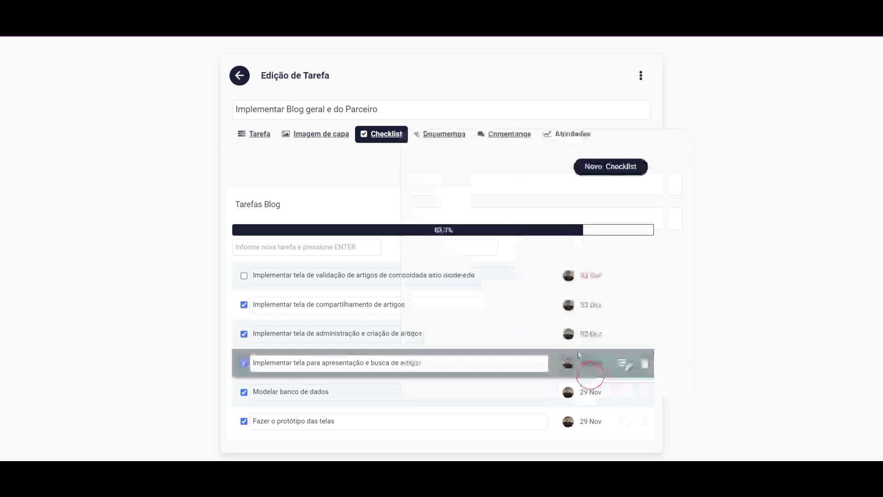
- Review the task's documents and comments, and check who can be mentioned in a comment without posting one
left_click(439, 137)
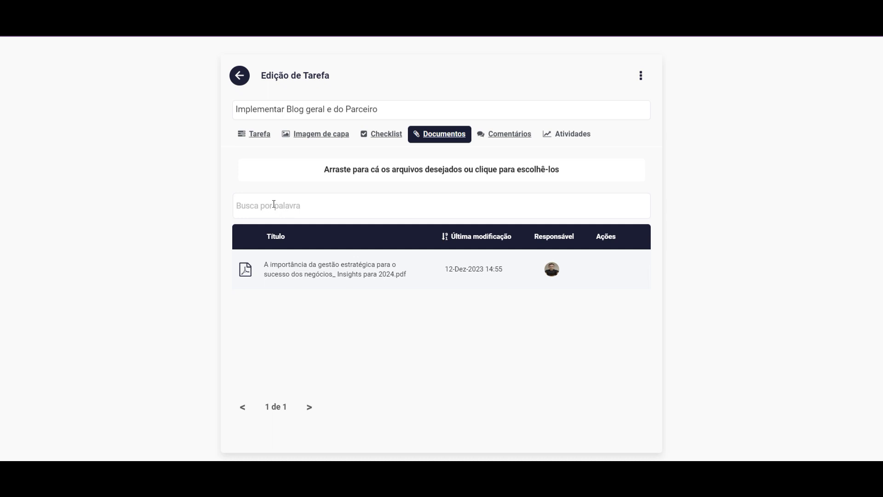
mouse_move(581, 280)
left_click(495, 140)
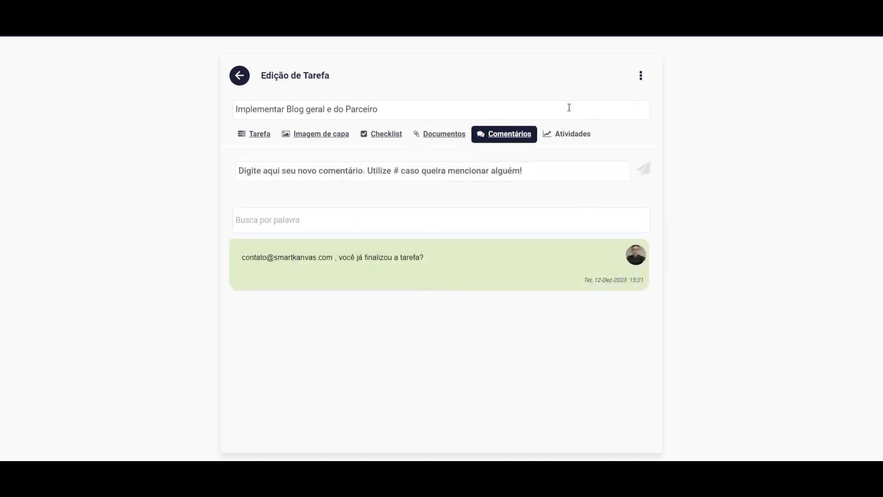
left_click(264, 171)
type("#")
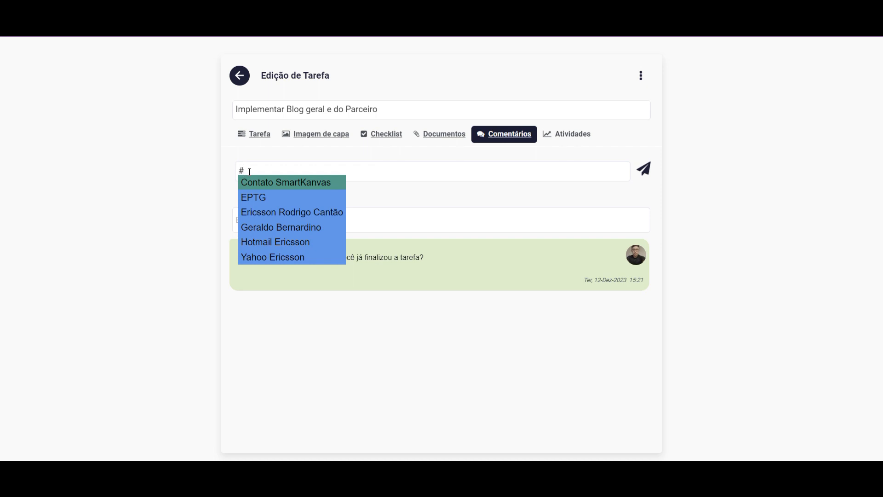
key("BackSpace")
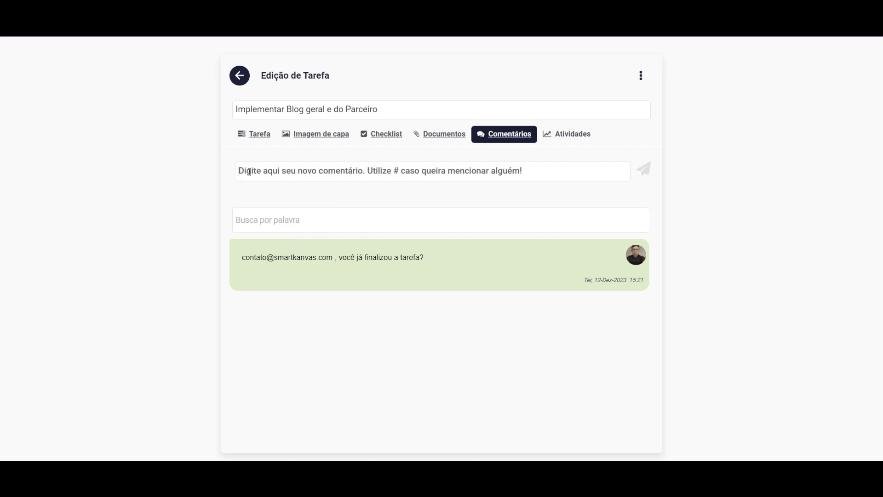
- Examine the time indicators and full activity history of the task "Implementar Blog geral e do Parceiro"
left_click(555, 140)
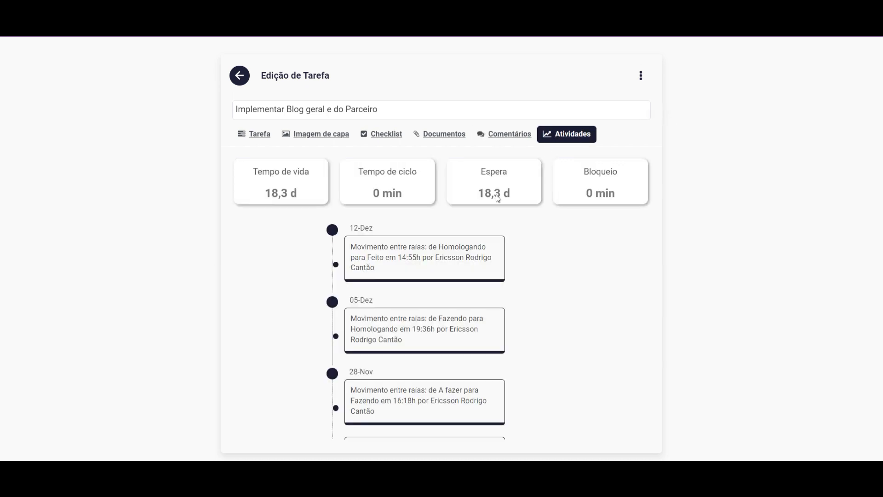
scroll(423, 246, "down", 3)
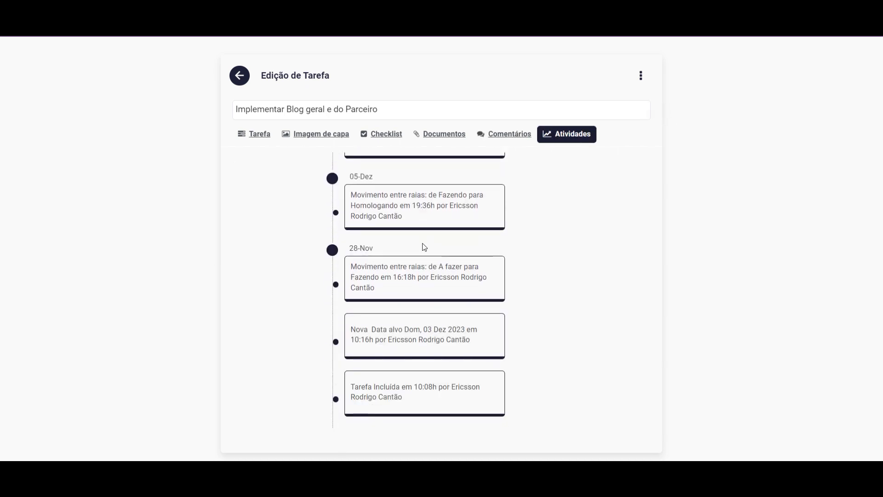
scroll(421, 248, "up", 3)
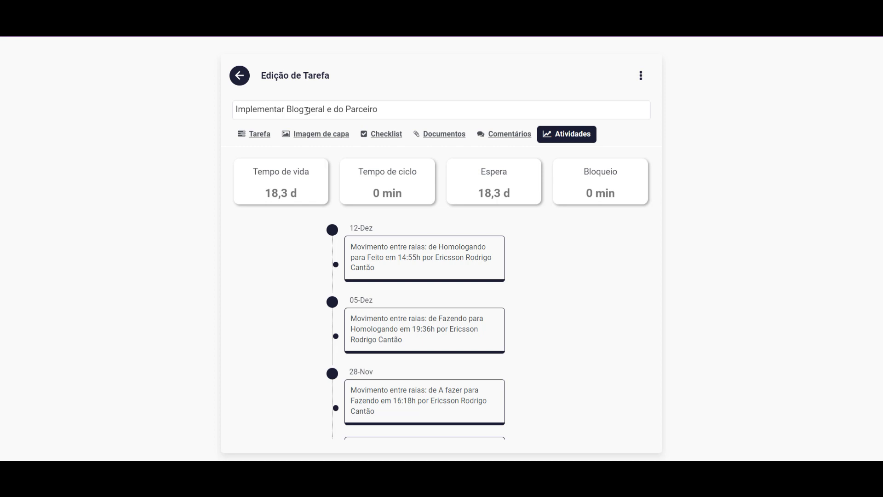
- Archive the task "Implementar Blog geral e do Parceiro"
left_click(642, 77)
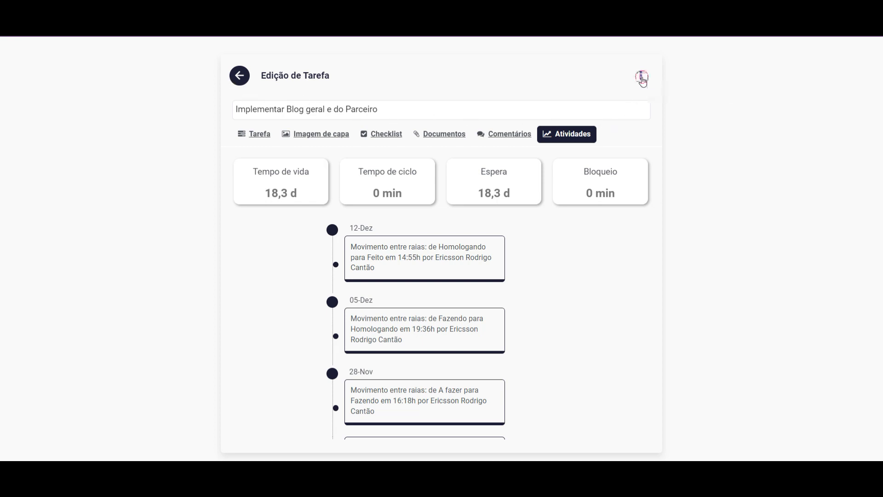
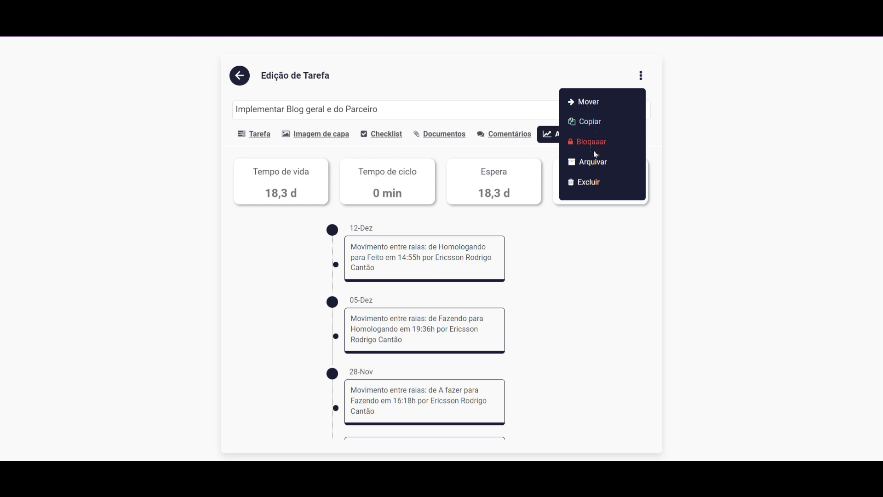
left_click(595, 163)
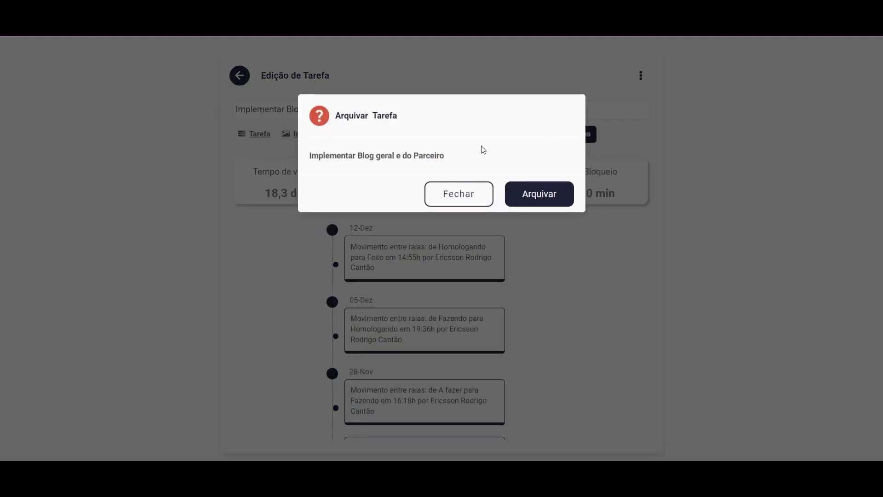
left_click(527, 194)
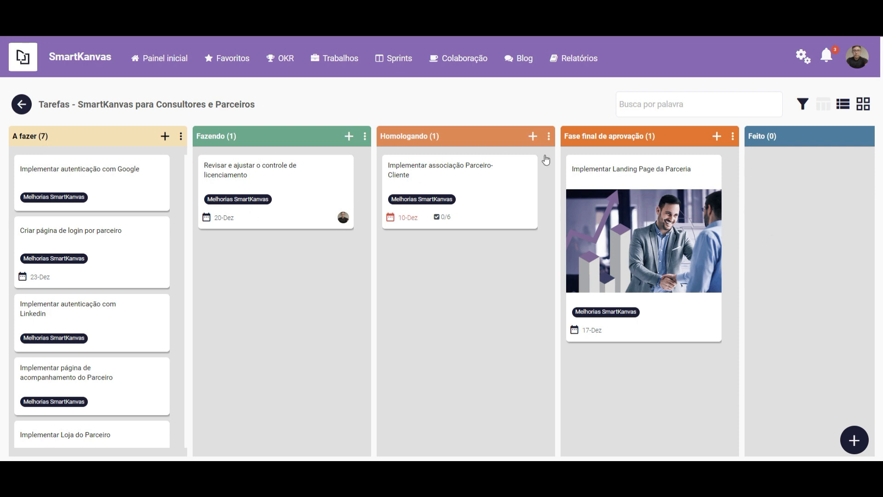
- Move the tasks "Implementar autenticação com Google" and "Criar página de login por parceiro" from the A fazer lane to the Fazendo lane
left_click_drag(112, 165, 305, 246)
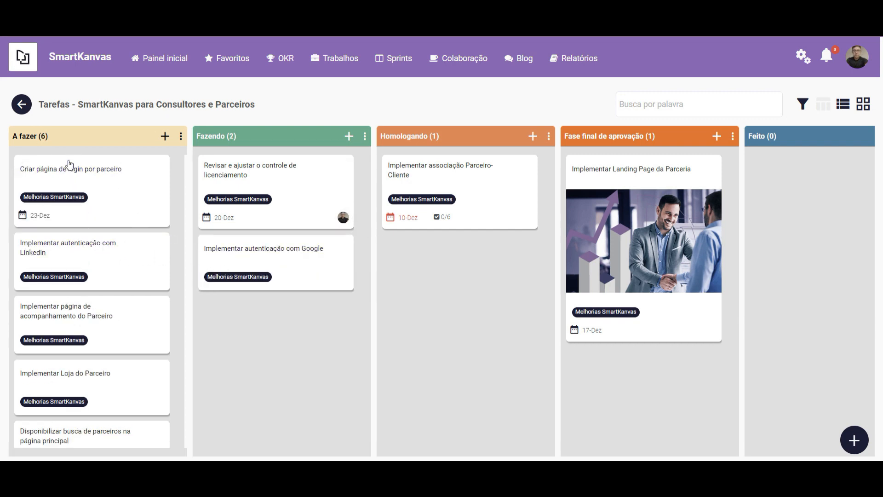
left_click_drag(69, 164, 267, 310)
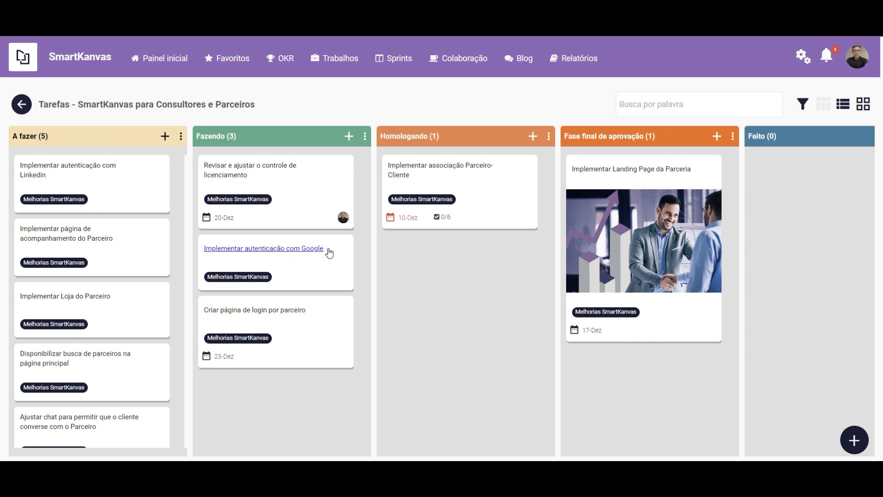
- Block the task "Implementar autenticação com Google" with the reason "Aguardando o cliente!"
left_click(343, 247)
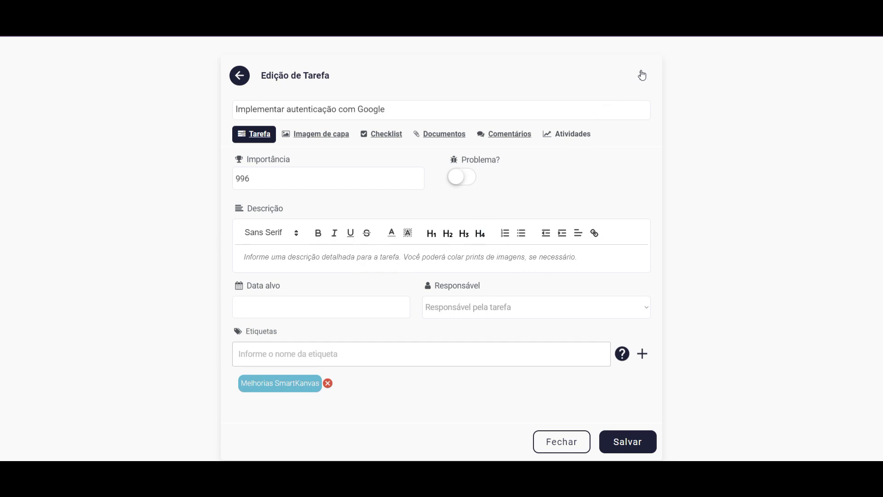
left_click(641, 75)
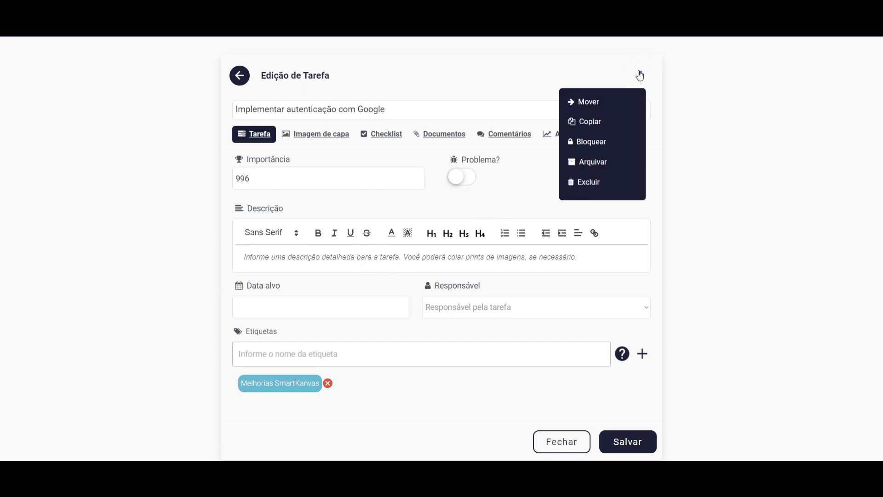
left_click(599, 141)
left_click(380, 207)
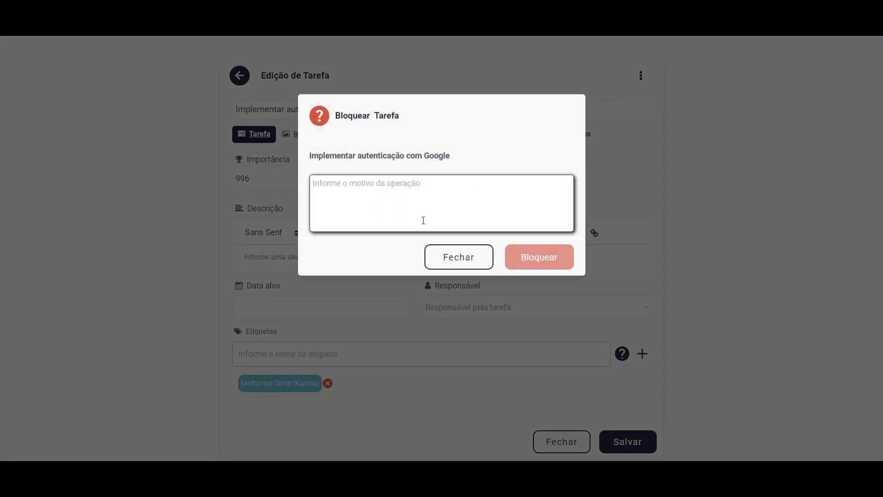
type("Aguardando o cliente!")
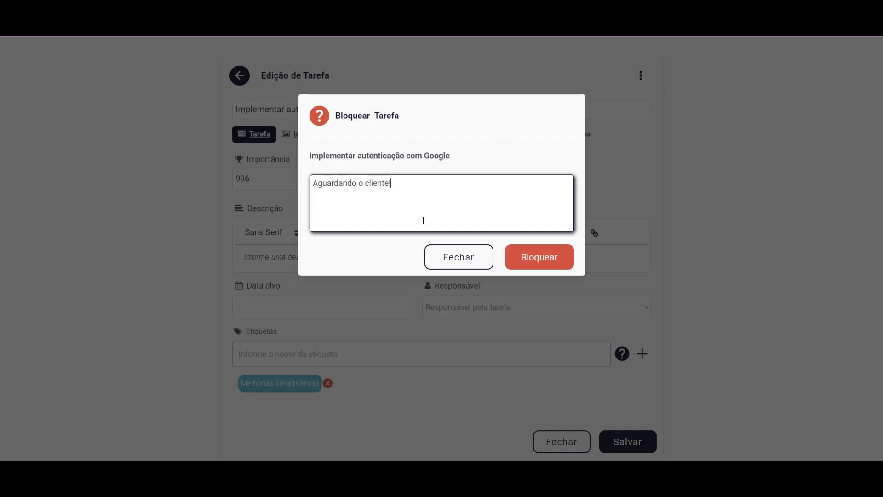
left_click(529, 258)
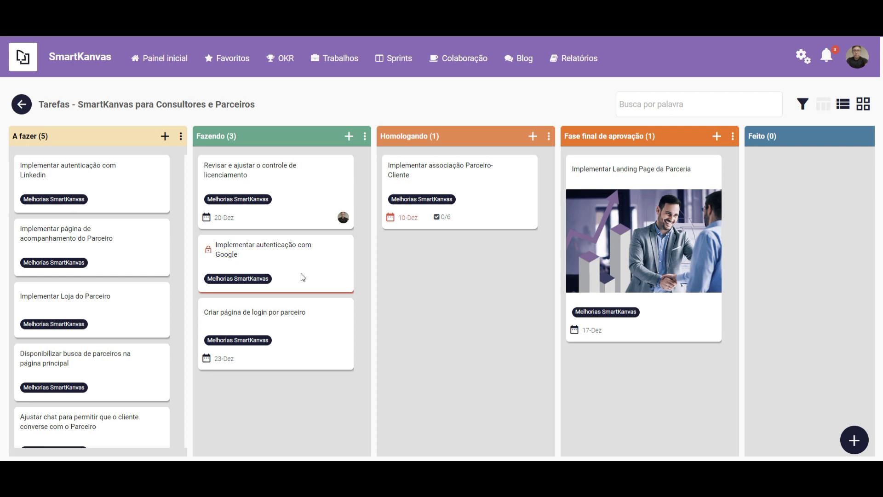
- Try to move the blocked task "Implementar autenticação com Google" to the Homologando lane, and check which actions its edit form offers
left_click(289, 239)
left_click_drag(289, 239, 422, 244)
left_click(360, 246)
left_click(343, 245)
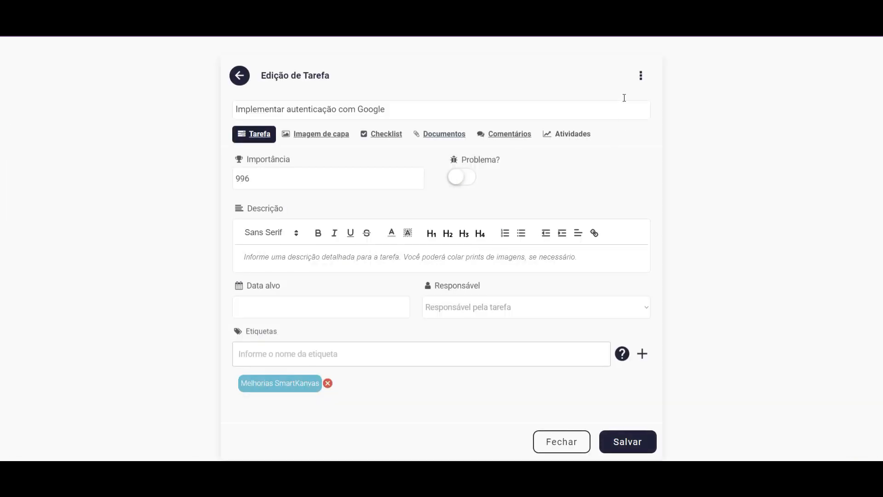
left_click(641, 75)
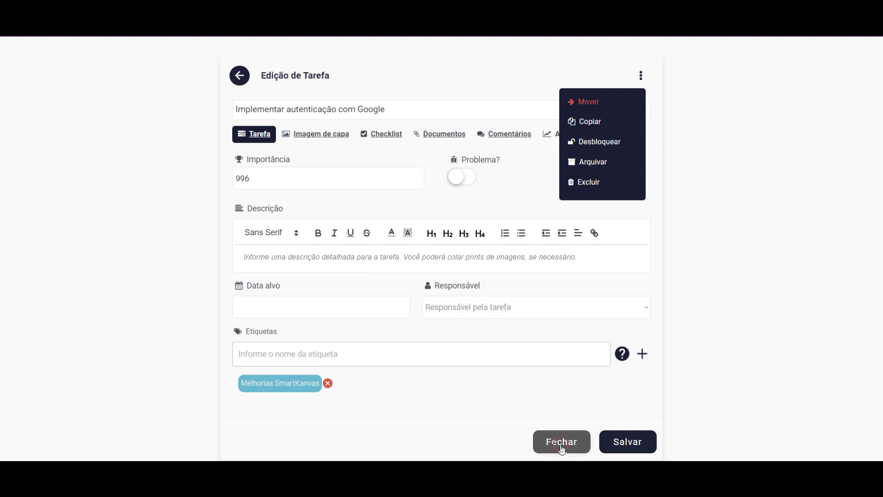
left_click(562, 448)
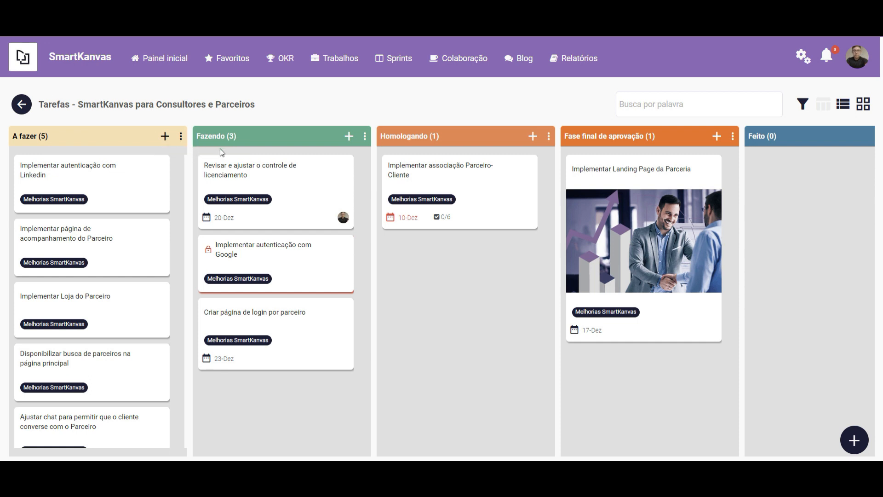
- Add two tasks named "Nova tarefa 1" and "Nova tarefa 2" to the Fazendo lane
left_click(350, 136)
type("Nova tarefa 1")
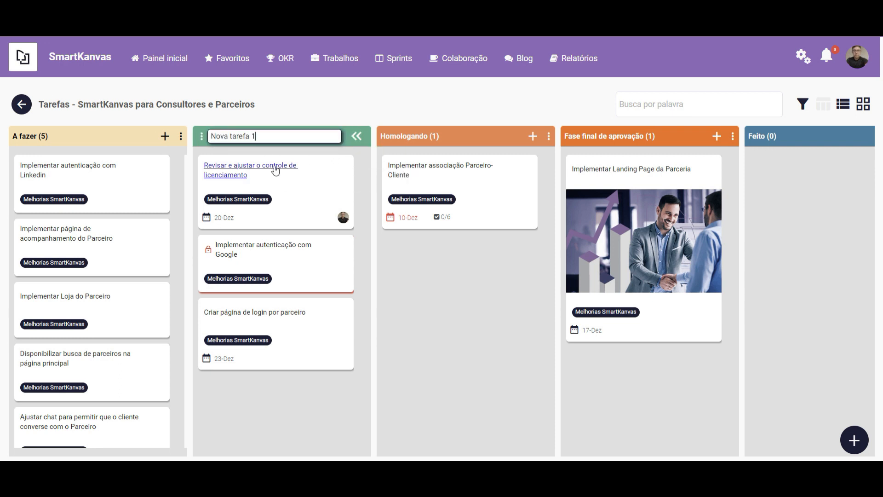
key("Return")
type("N")
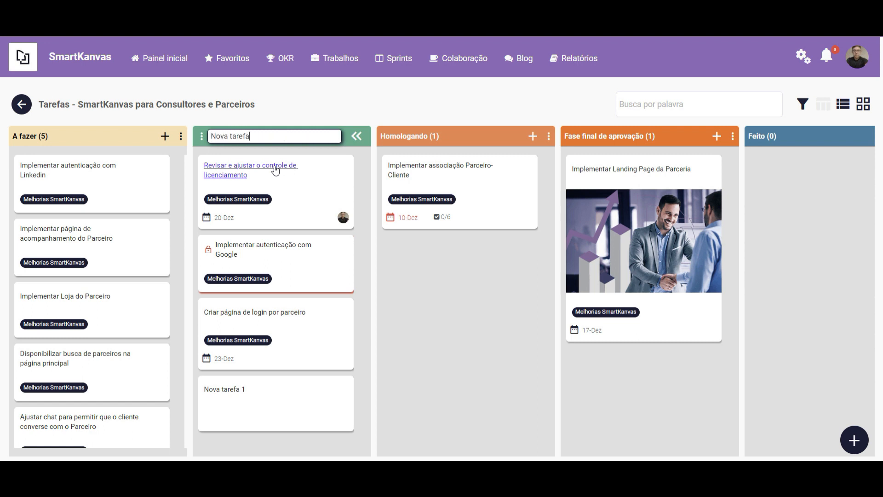
key("Return")
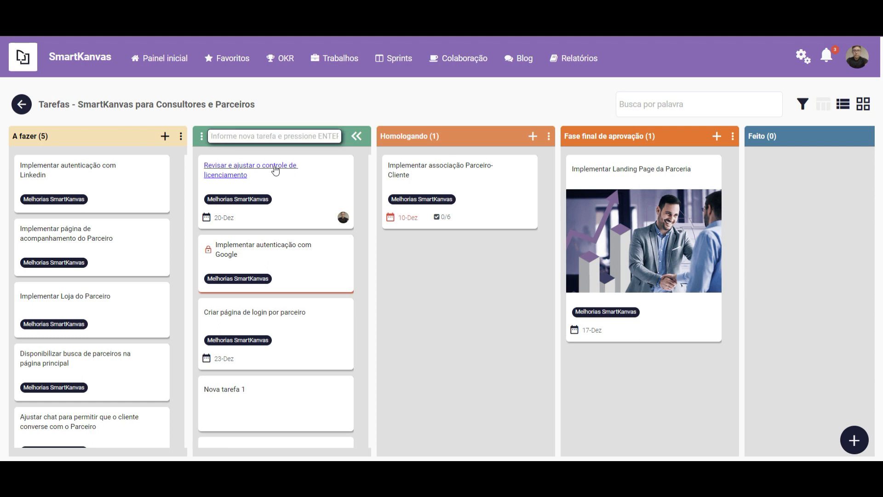
left_click(357, 136)
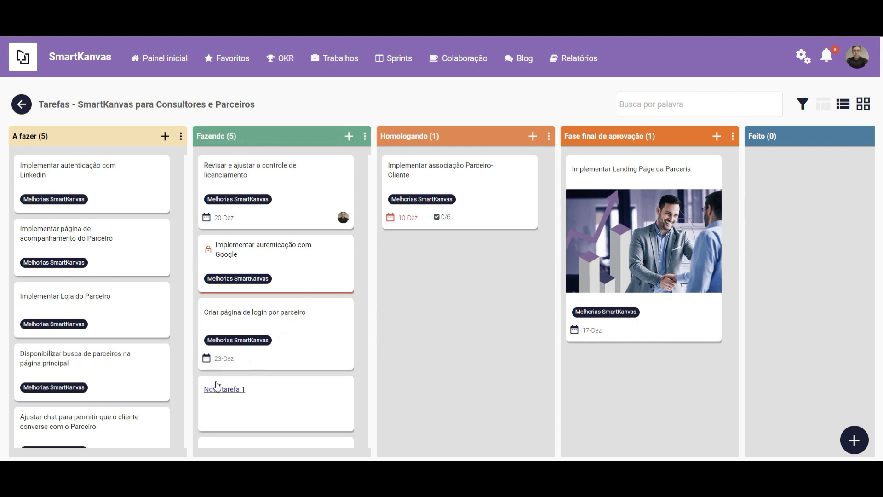
- Move the task "Nova tarefa 1" from the Fazendo lane to the Homologando lane
scroll(231, 391, "down", 2)
scroll(230, 343, "up", 2)
left_click_drag(255, 389, 443, 253)
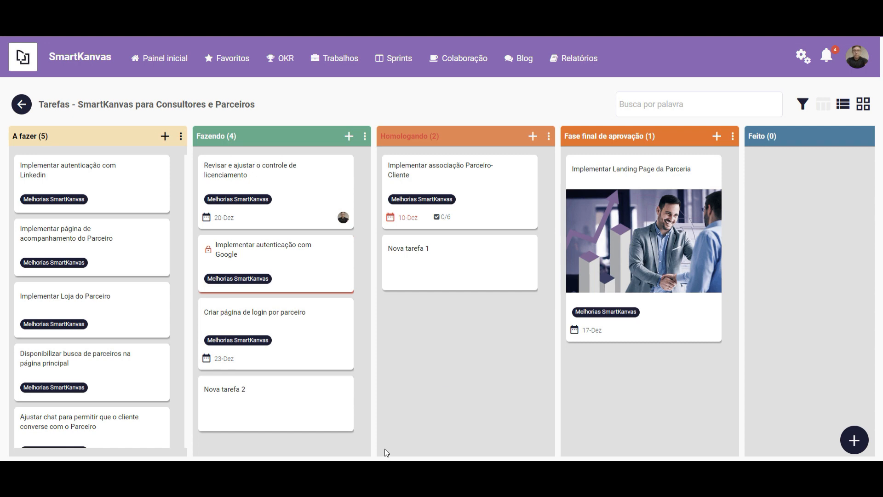
- Mark the task "Nova tarefa 1" as a problem and set its target date to 01-dez-2023
mouse_move(527, 246)
left_click(527, 245)
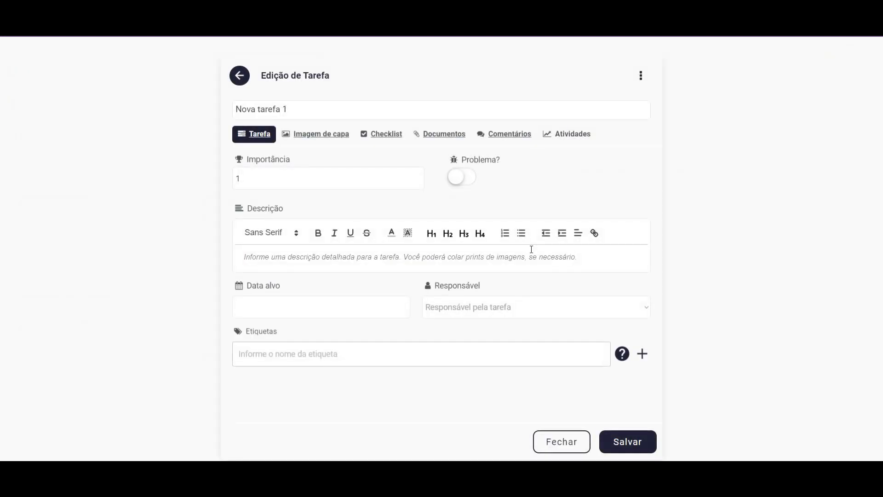
left_click(243, 81)
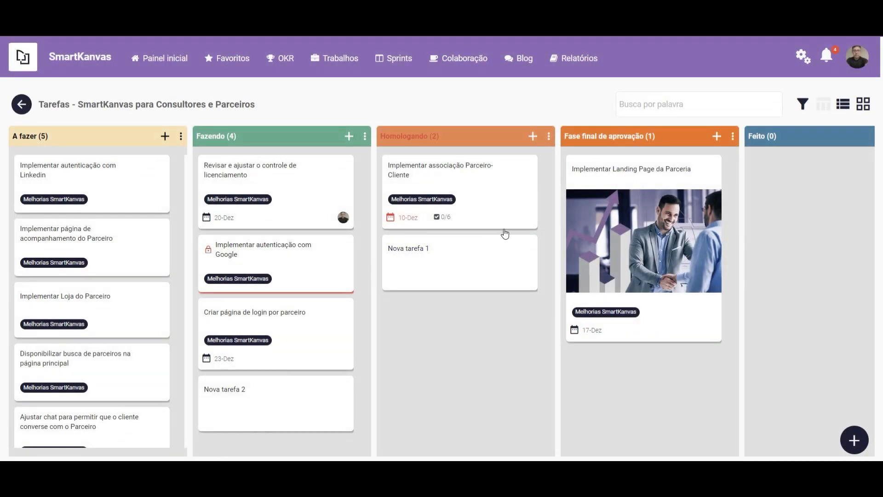
left_click(527, 245)
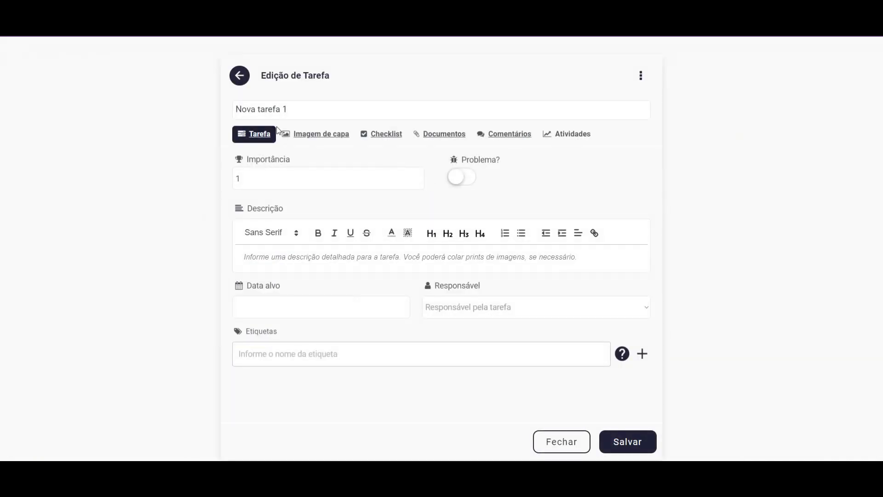
left_click(260, 183)
left_click(464, 180)
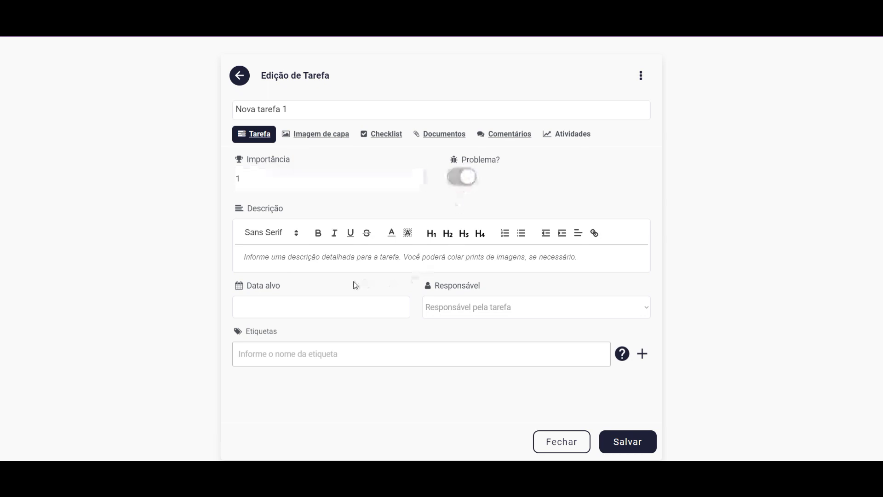
left_click(298, 303)
left_click(363, 172)
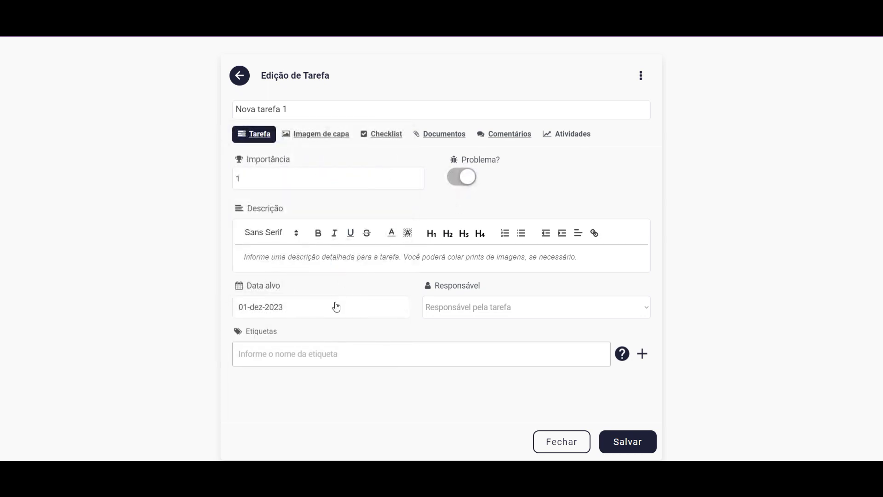
- Assign a responsible person to "Nova tarefa 1", add the tag "Etiqueta 1" and save the task
left_click(435, 309)
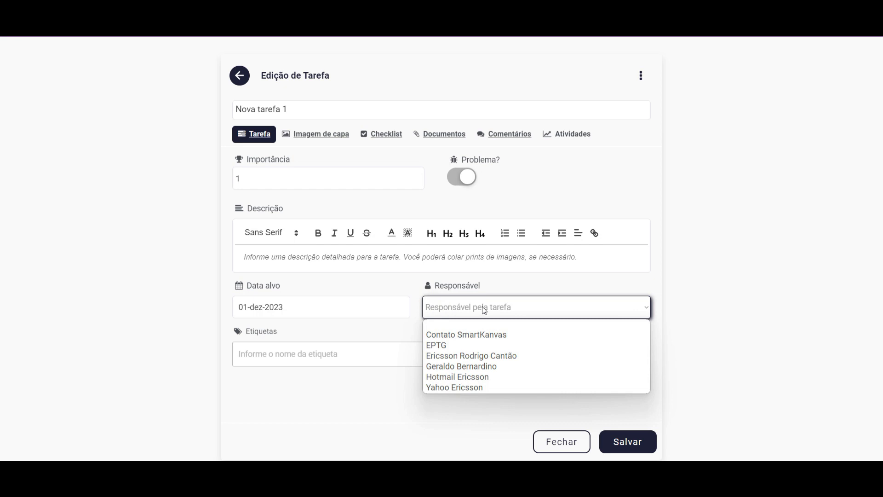
left_click(474, 355)
left_click(270, 354)
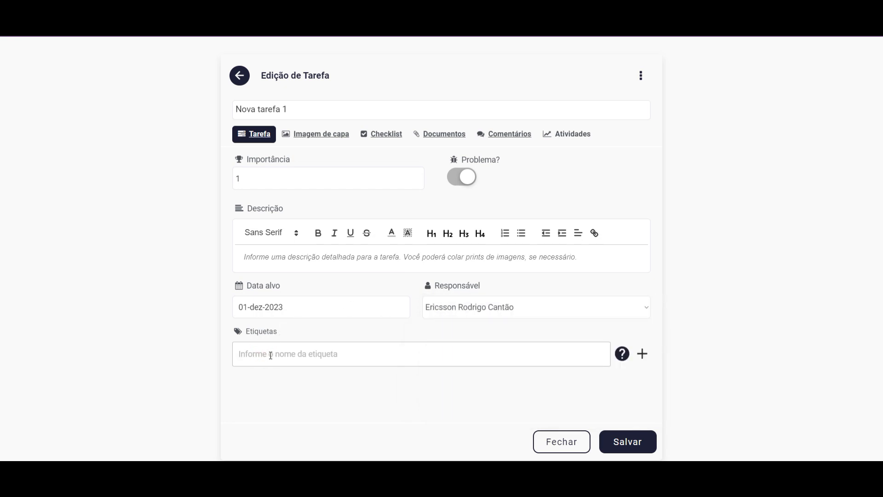
type("ETi")
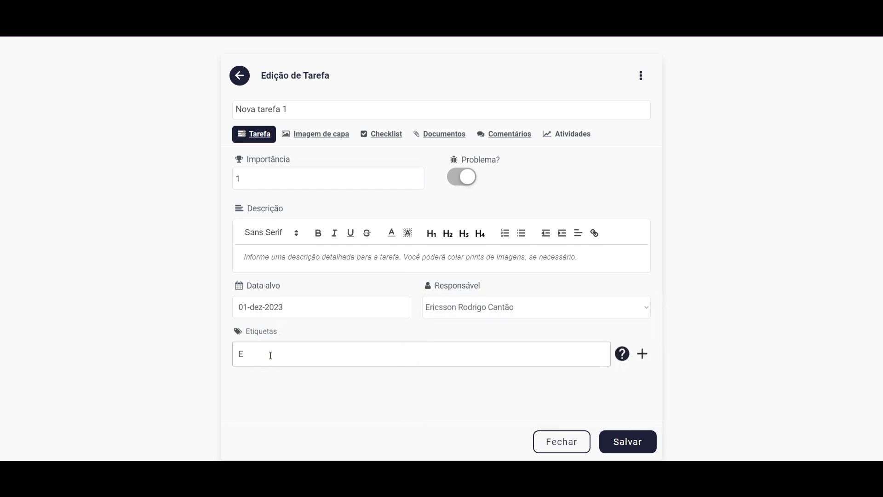
key("Return")
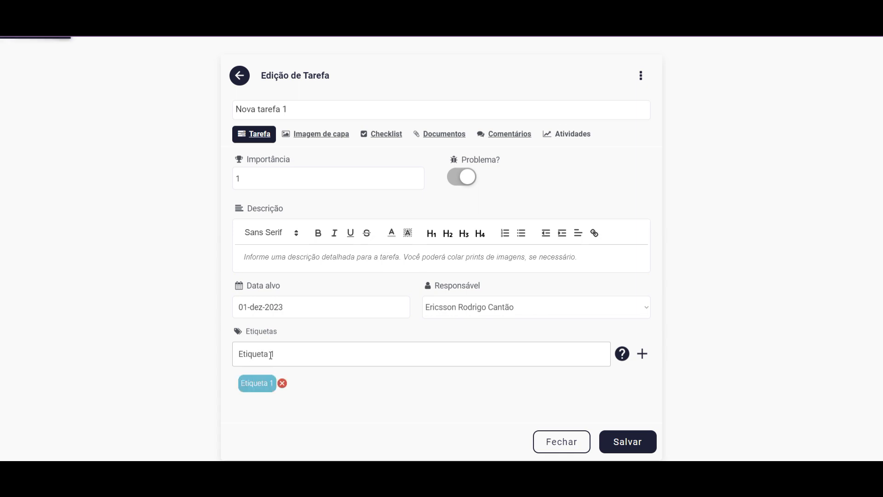
left_click(620, 450)
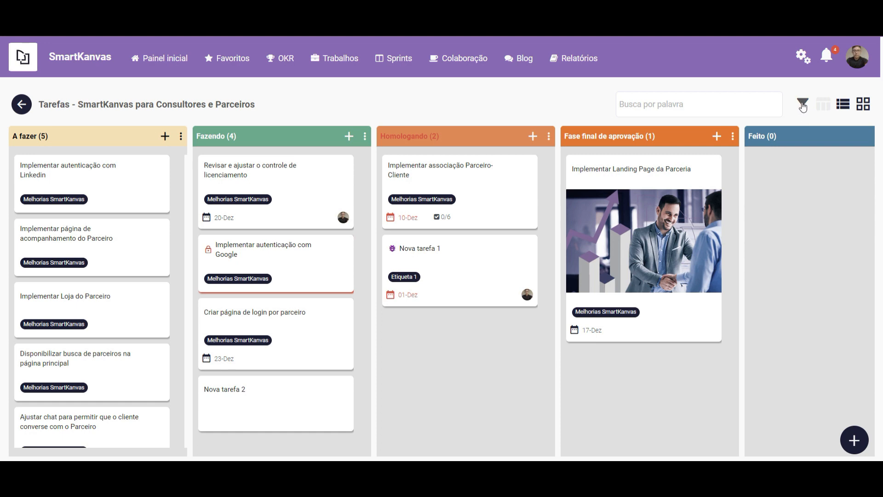
- Filter the board to include archived tasks, and replace that filter with one for overdue tasks only
left_click(803, 106)
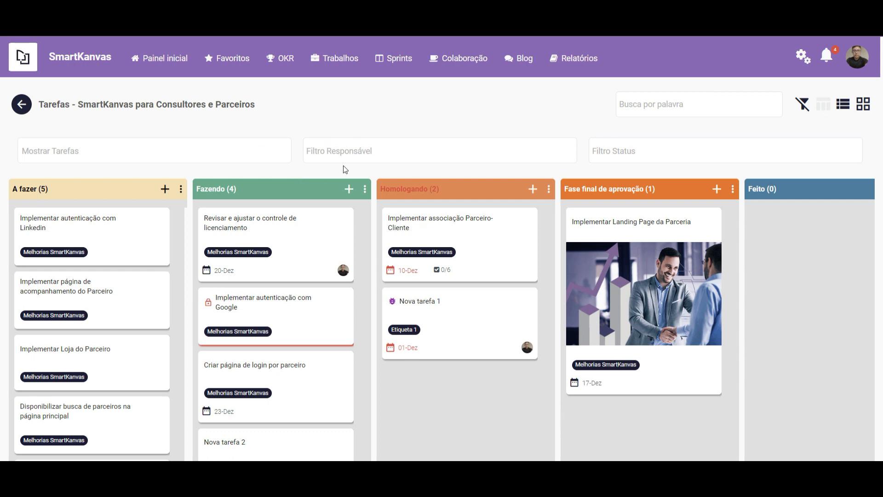
left_click(84, 148)
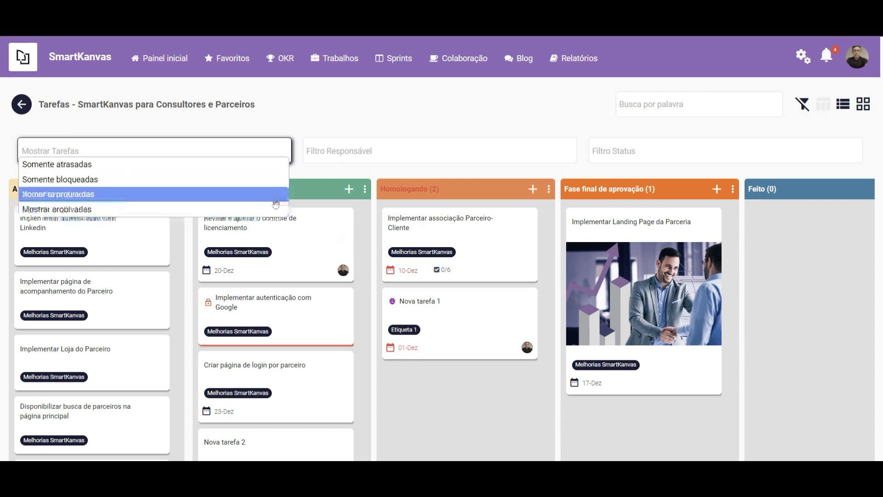
left_click(115, 210)
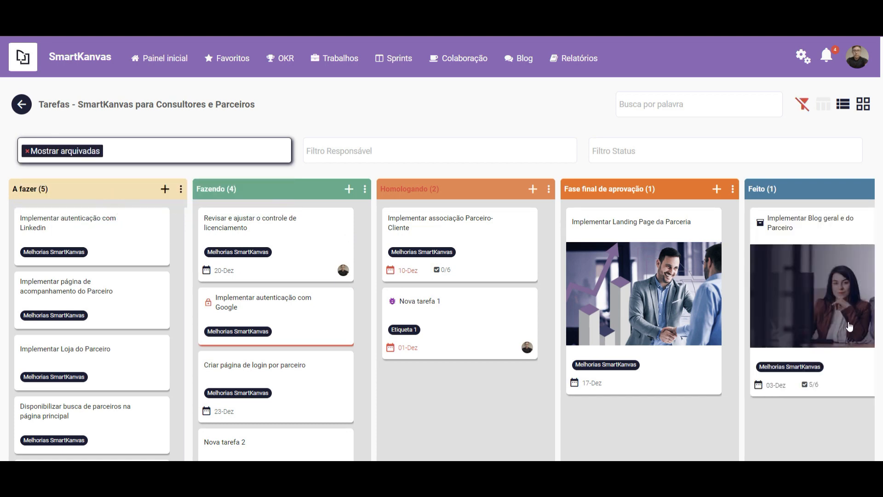
left_click(26, 152)
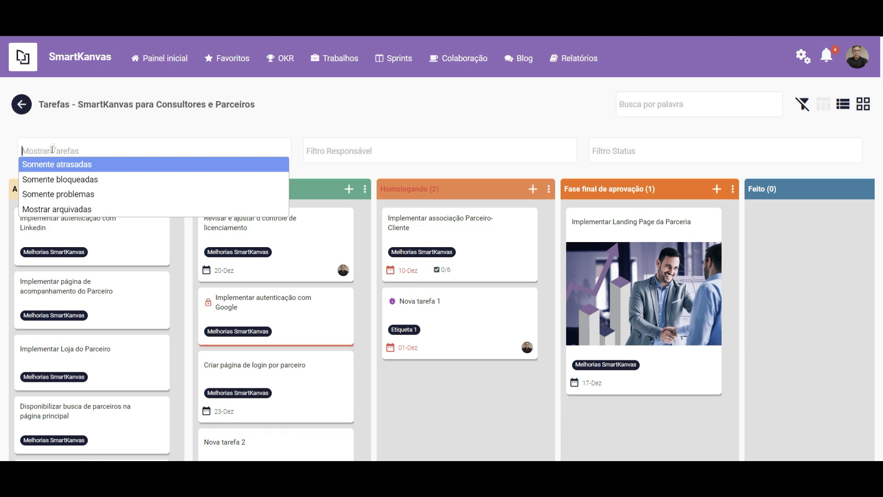
left_click(64, 169)
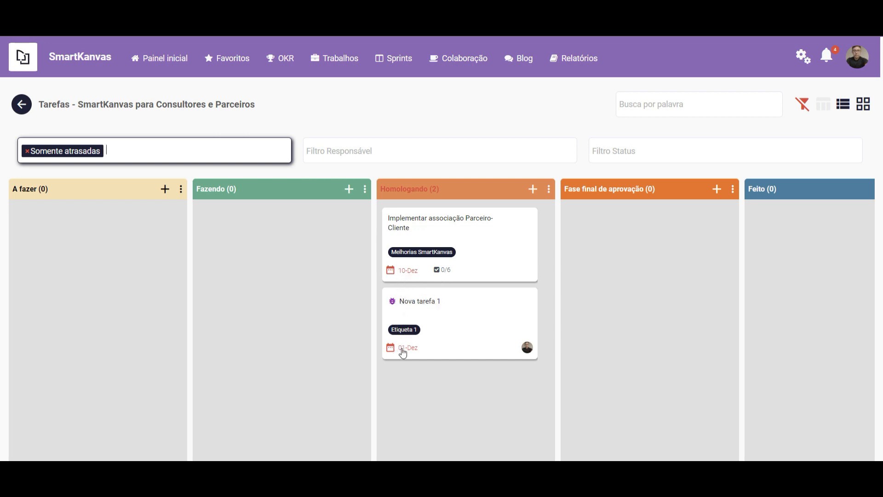
- Filter the board to problem tasks only, and switch the filter to blocked tasks only
left_click(27, 151)
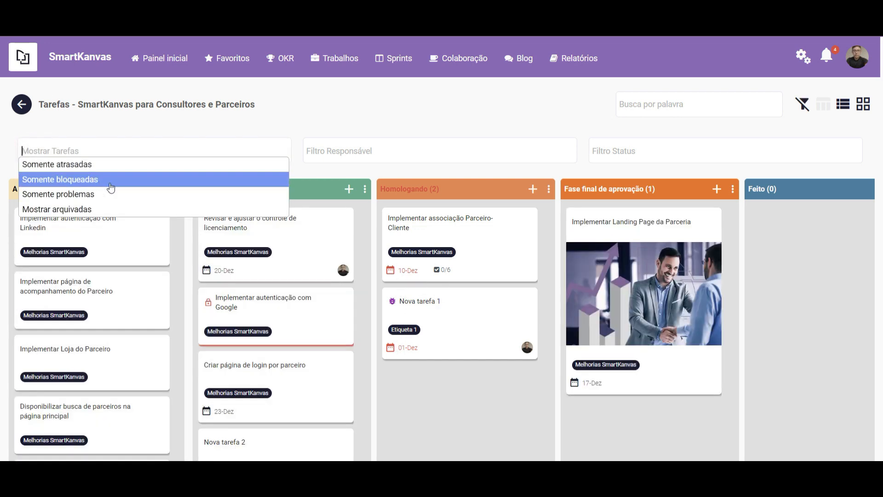
left_click(97, 195)
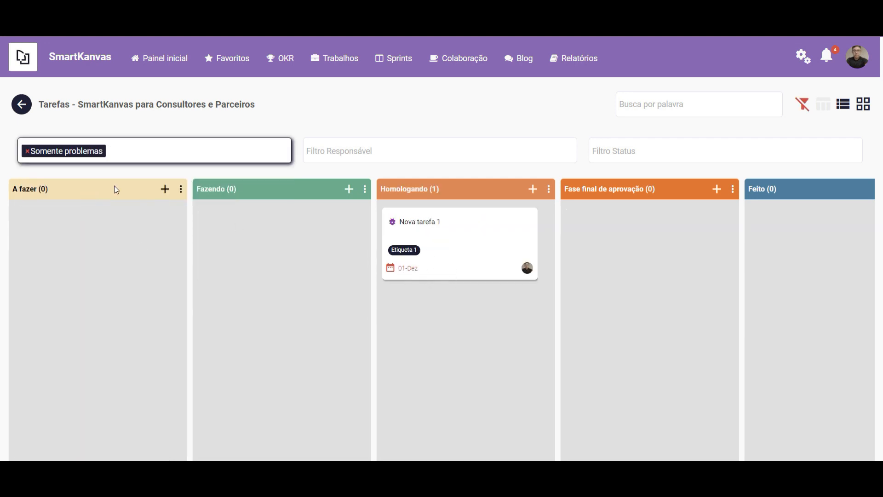
left_click(27, 151)
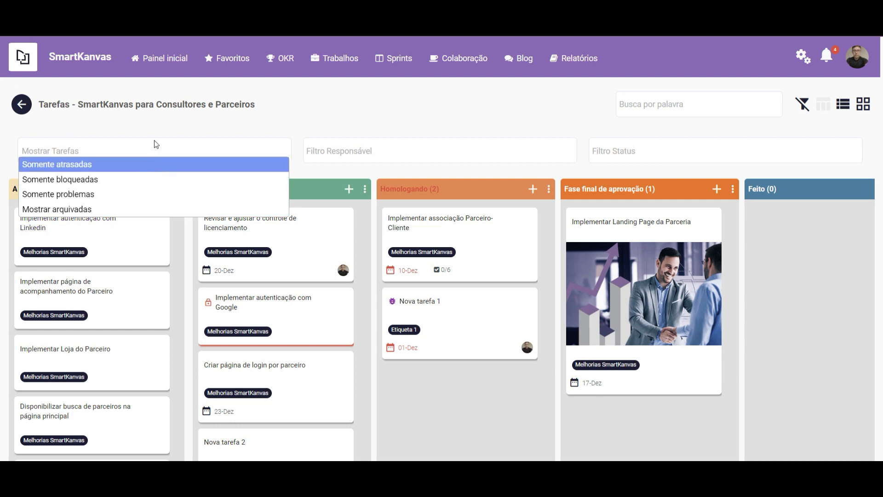
left_click(95, 181)
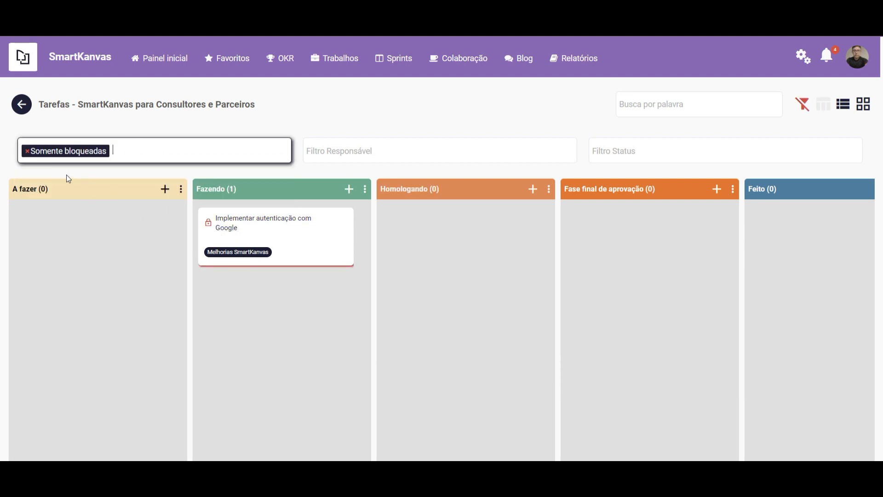
- Clear the blocked-tasks filter and filter the board by the responsible person
left_click(27, 151)
left_click(310, 111)
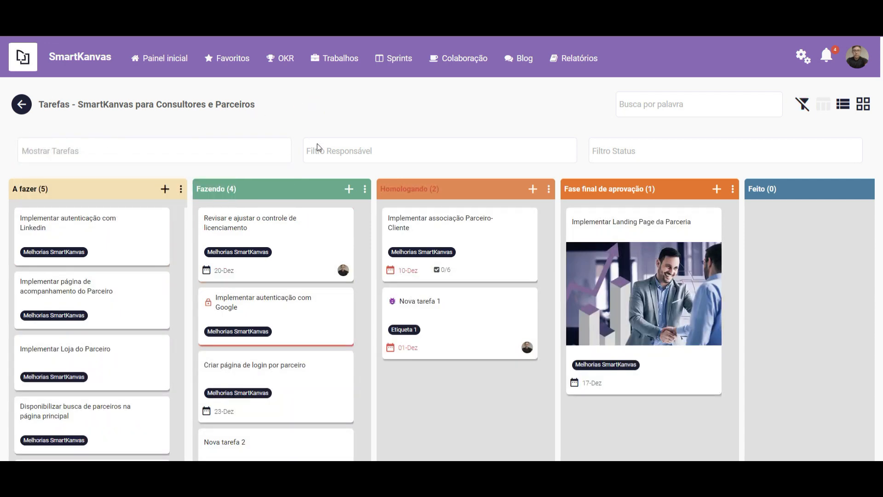
left_click(354, 151)
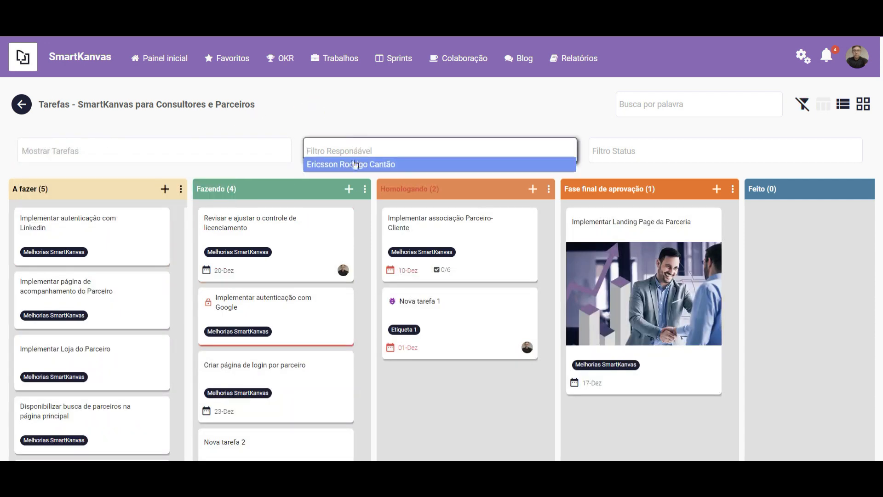
left_click(352, 165)
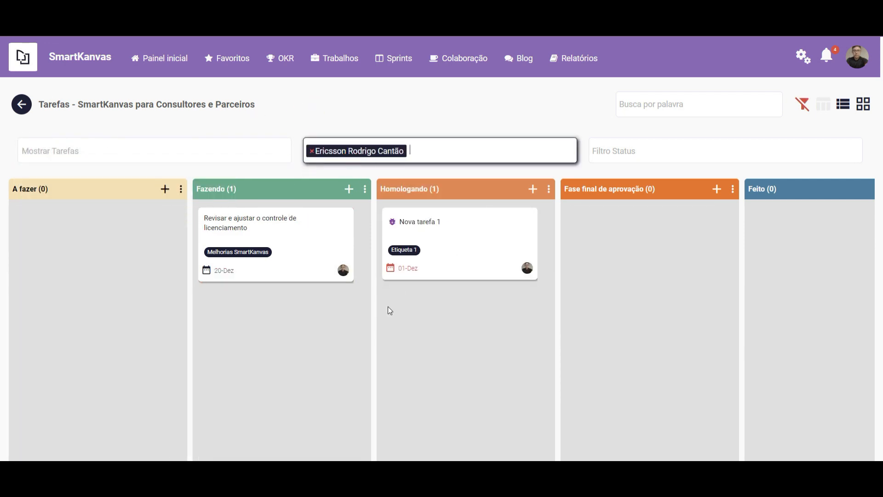
- Clear the responsible-person filter and filter the board by the statuses Fazendo, Homologando and Fase final de aprovação
left_click(312, 151)
left_click(345, 122)
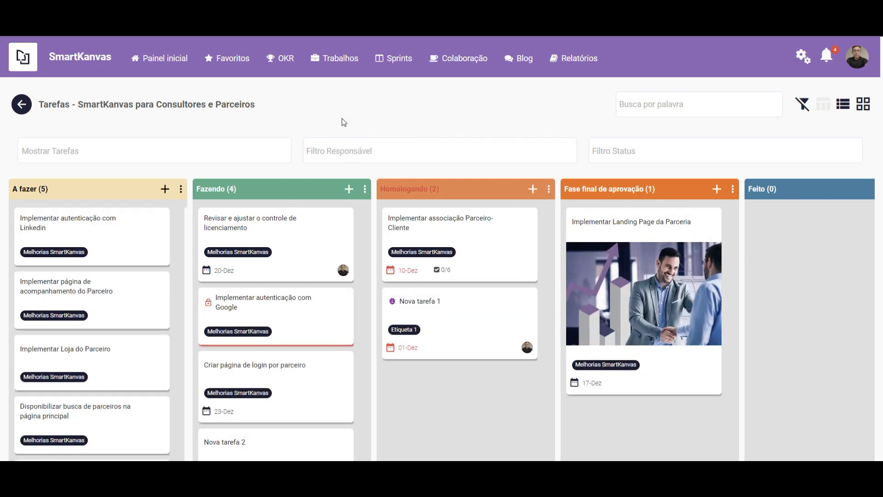
left_click(622, 147)
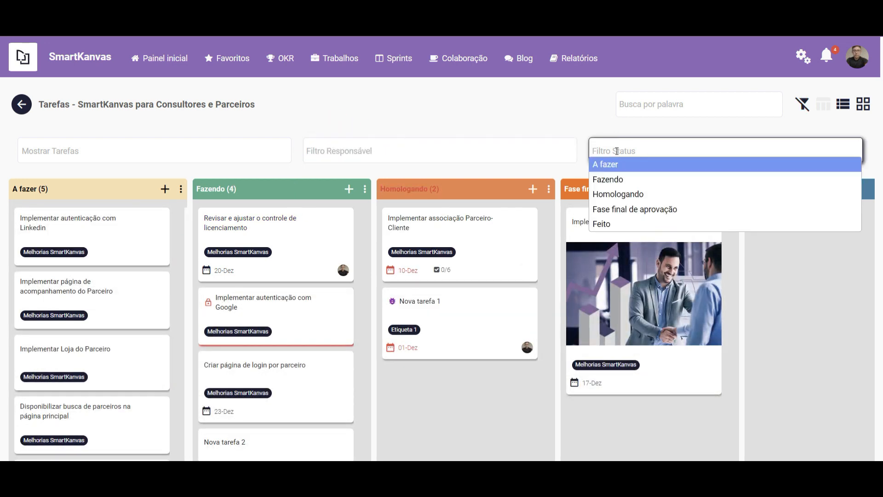
left_click(620, 180)
left_click(643, 148)
left_click(637, 194)
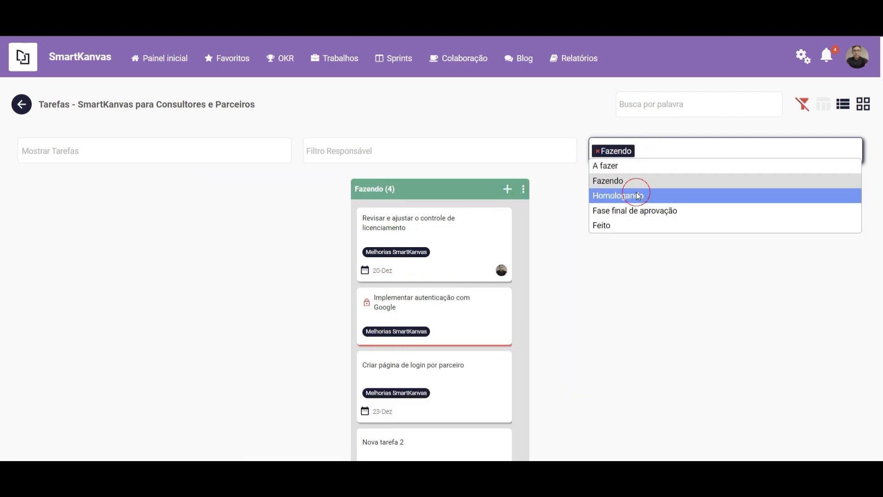
left_click(713, 150)
left_click(672, 211)
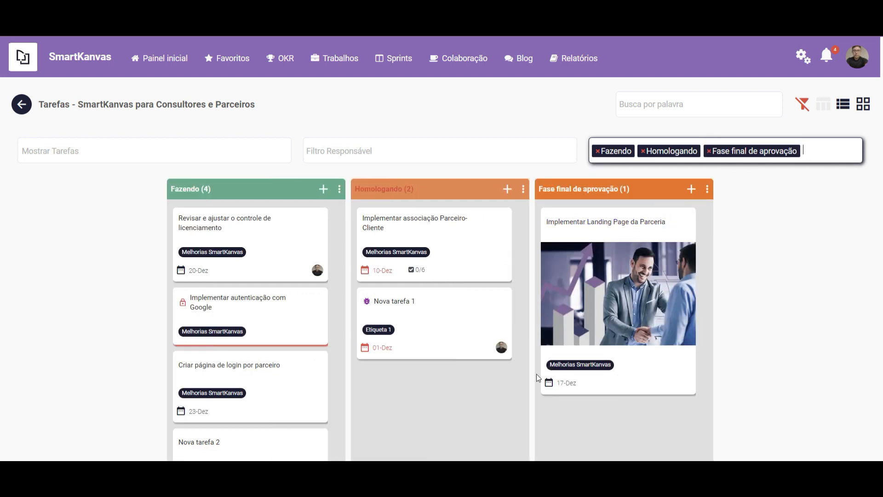
- Remove all three status filters from the board and hide the filter fields
left_click(804, 105)
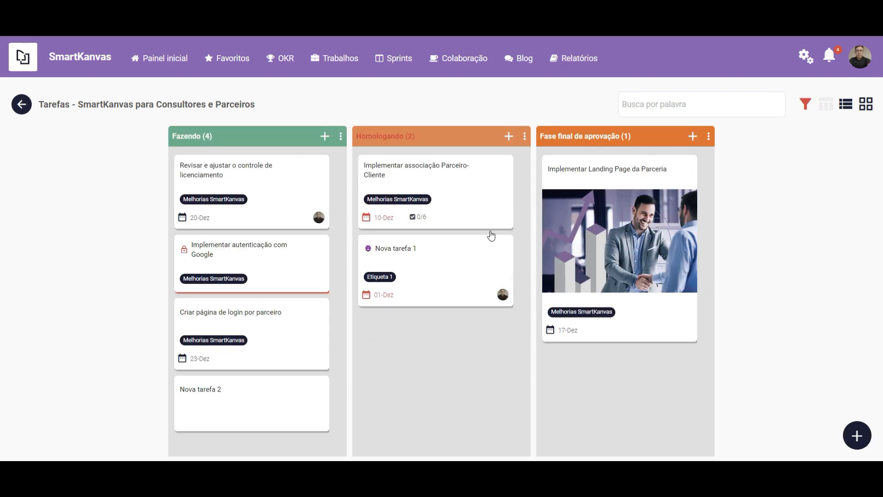
left_click(804, 105)
left_click(709, 151)
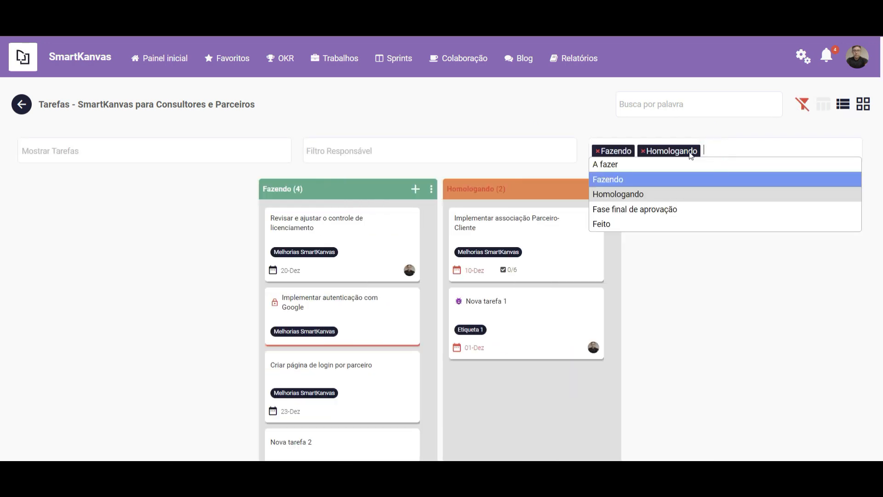
left_click(643, 151)
left_click(597, 152)
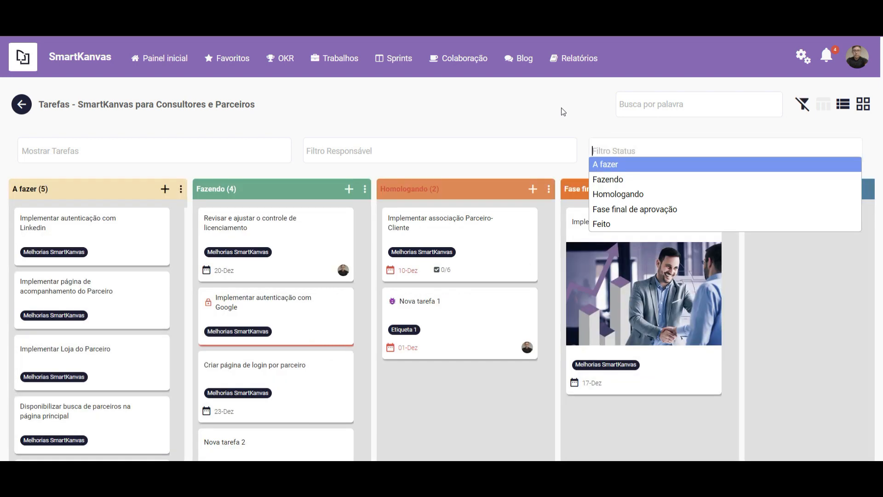
left_click(561, 108)
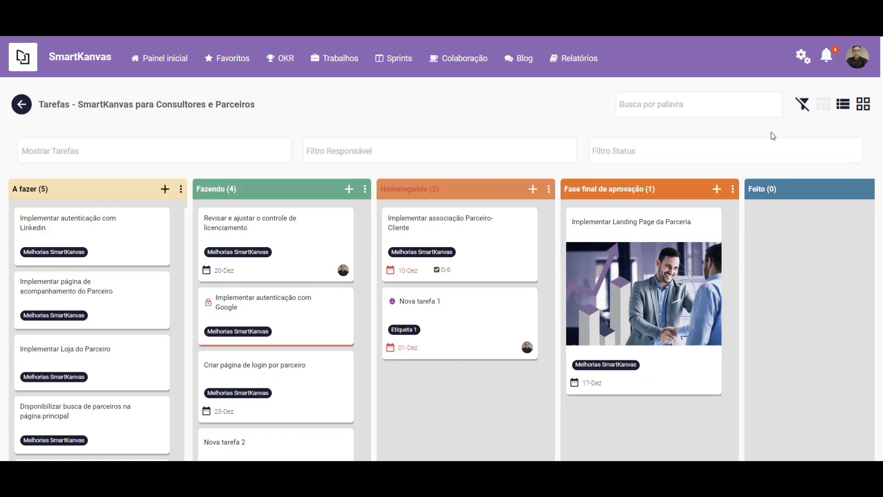
left_click(810, 105)
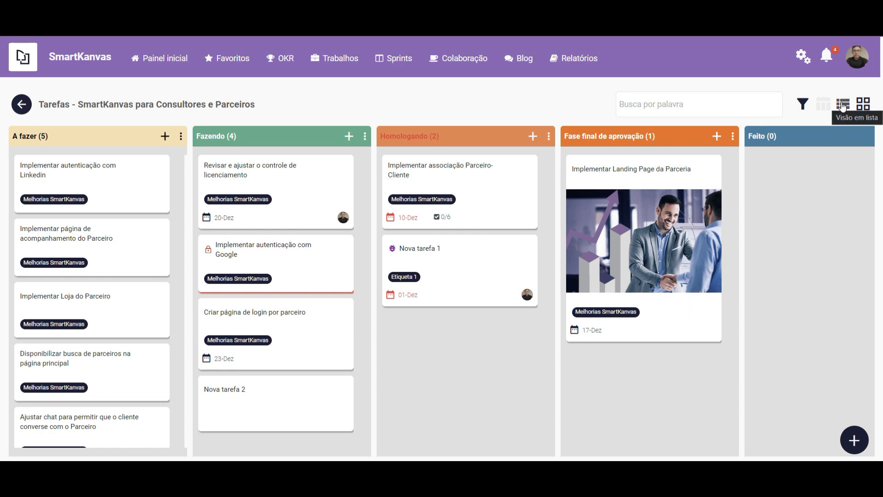
- View the tasks as a list and as cards, and return to the Kanban board view
left_click(843, 105)
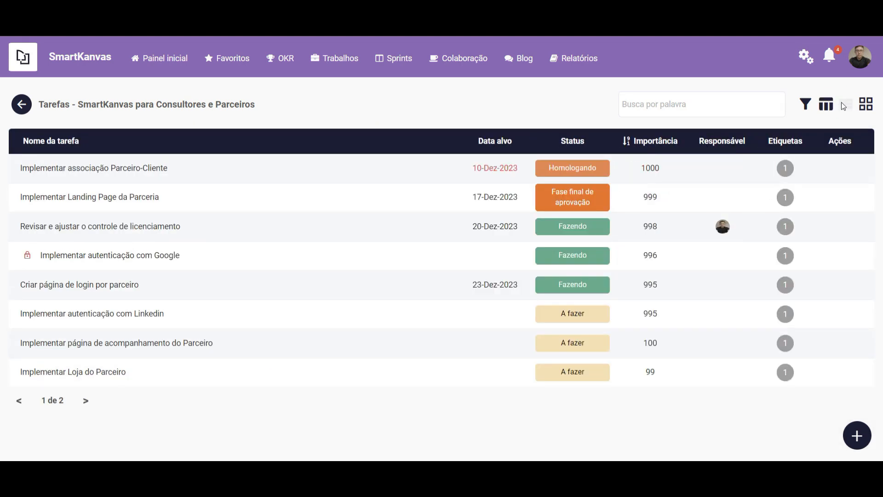
left_click(865, 108)
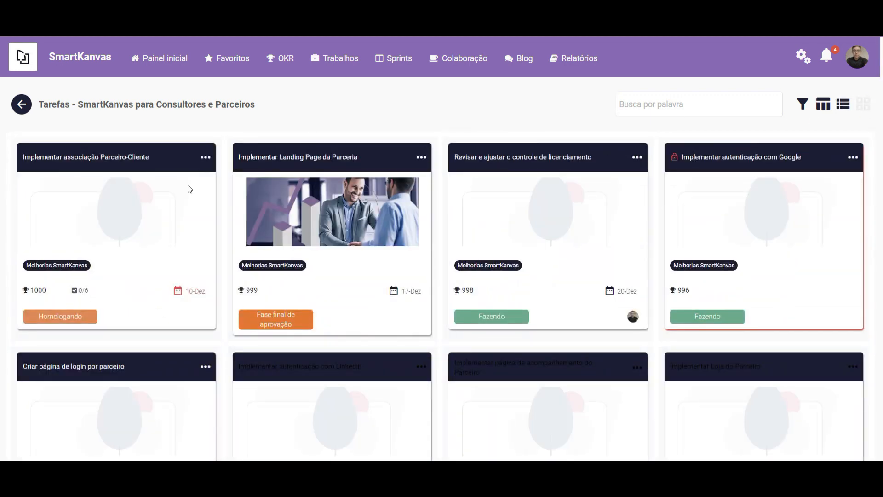
scroll(567, 276, "down", 5)
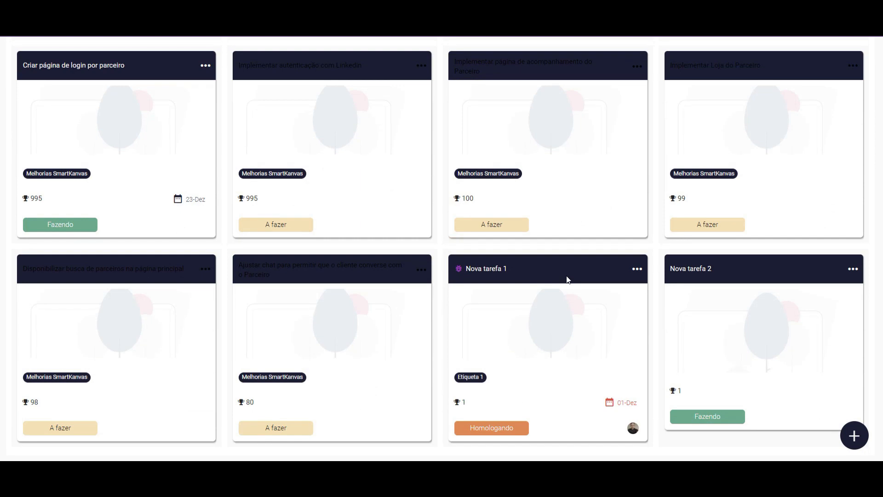
scroll(567, 276, "up", 5)
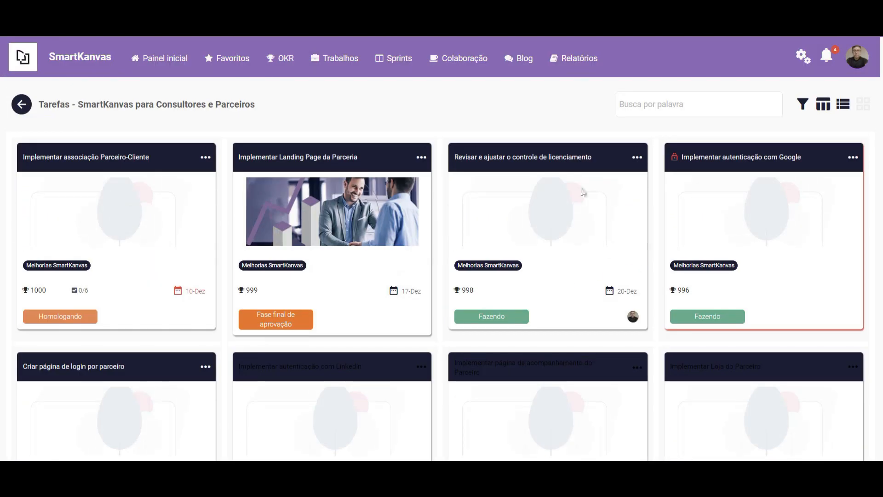
left_click(823, 104)
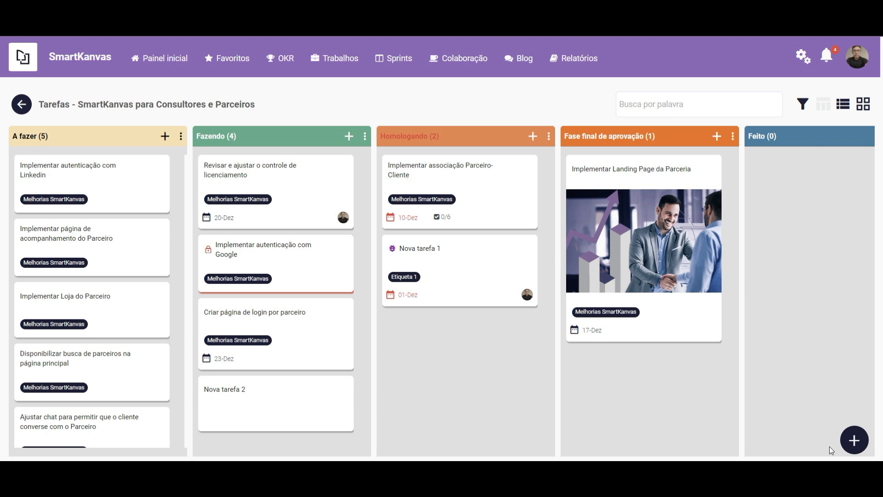
- Open the new task form to examine its fields and close it without adding a task
left_click(859, 443)
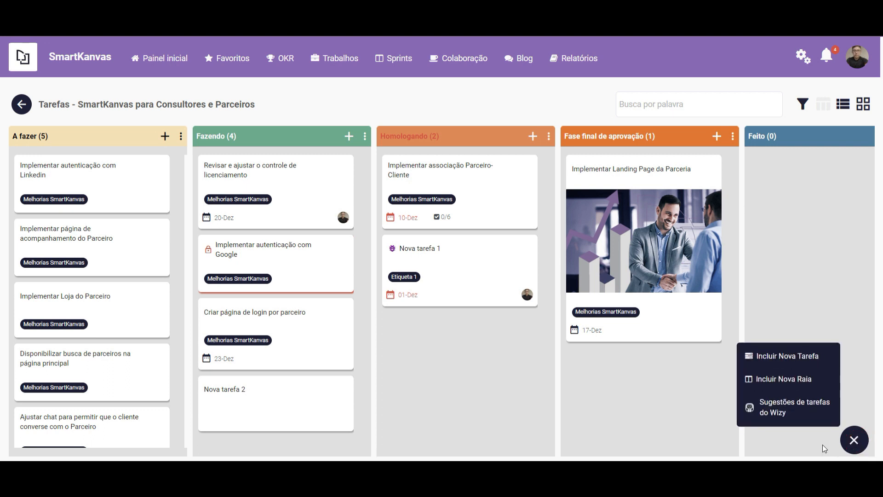
left_click(785, 362)
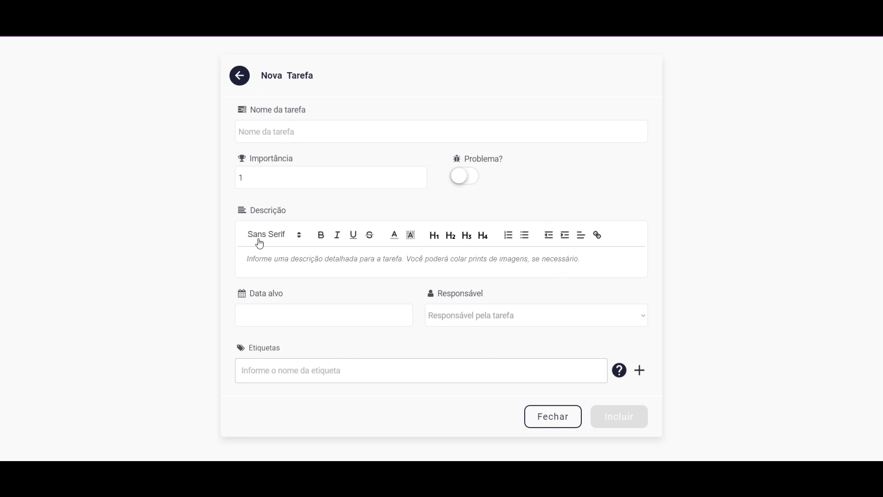
left_click(277, 126)
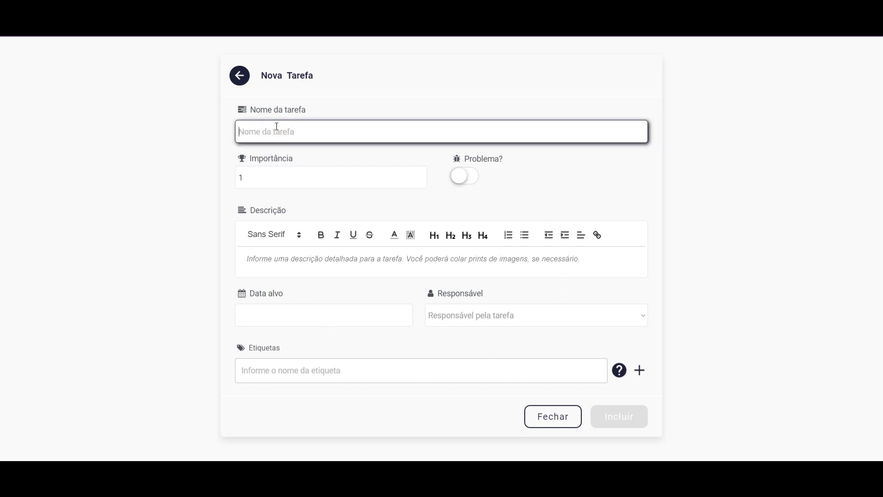
left_click(259, 181)
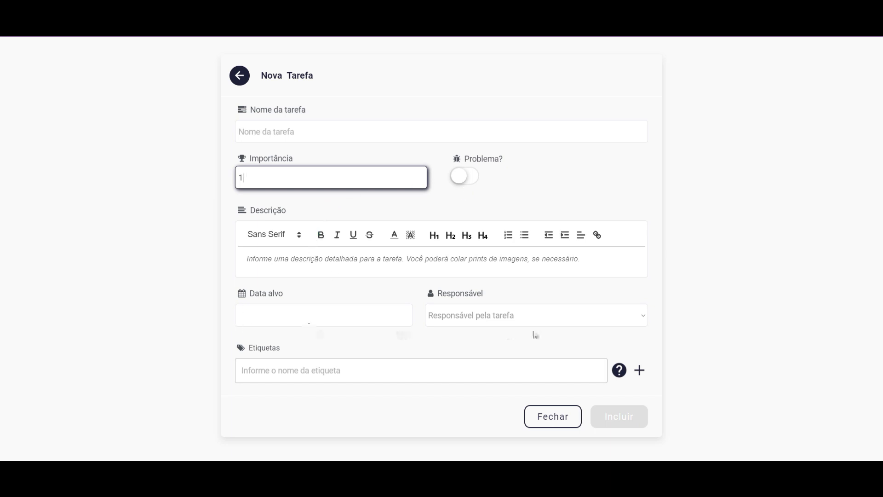
left_click(552, 422)
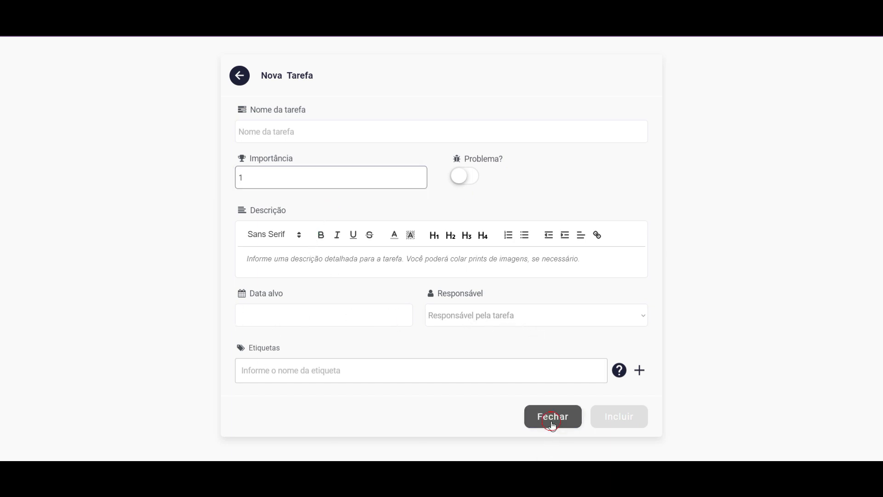
- Have Wizy suggest tasks for SmartKanvas para Consultores e Parceiros with the unedited question, and close the suggestions without adding any
left_click(855, 440)
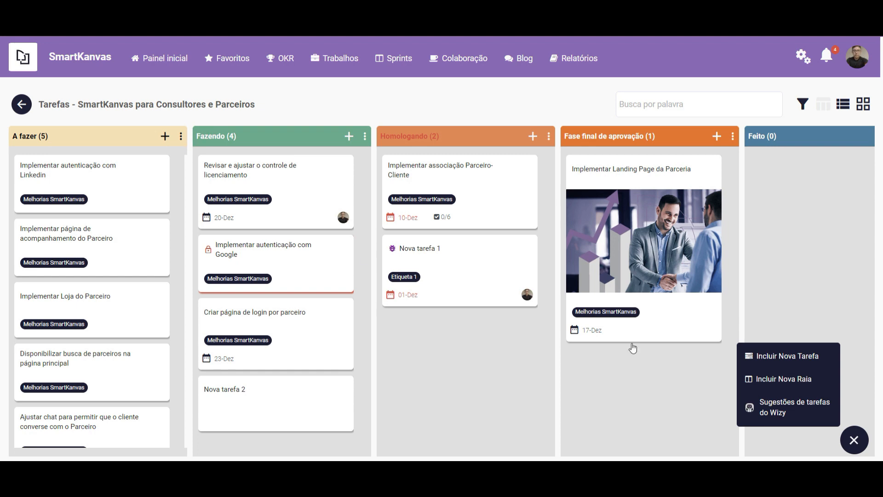
left_click(778, 406)
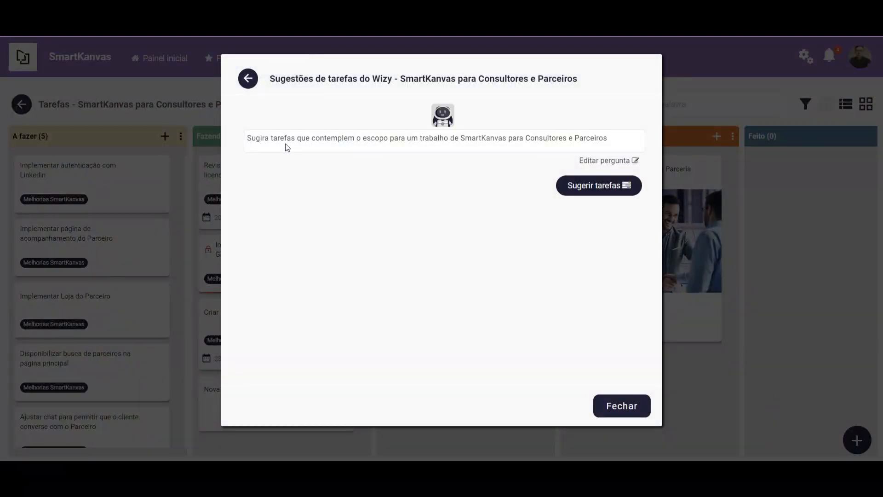
left_click(582, 162)
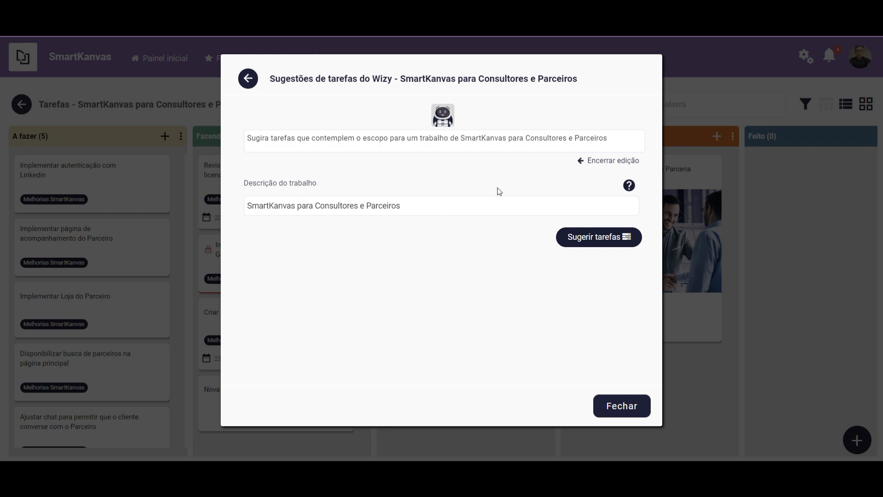
left_click(595, 162)
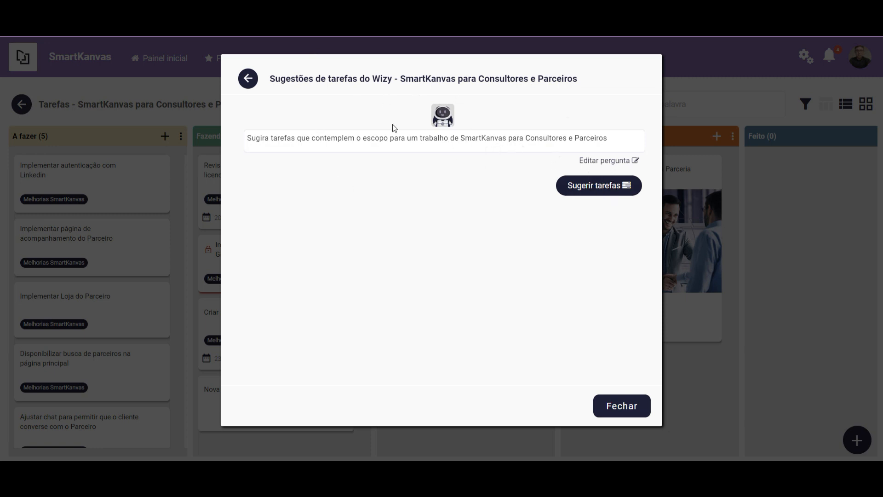
left_click(595, 192)
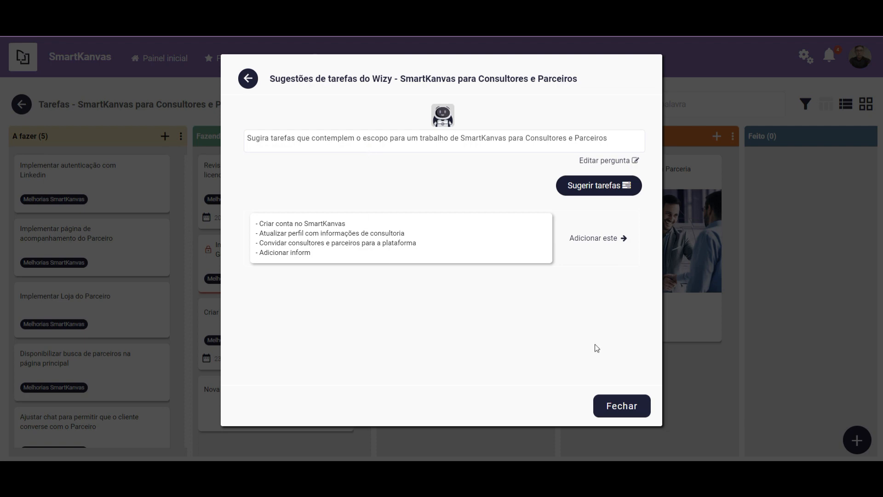
left_click(622, 404)
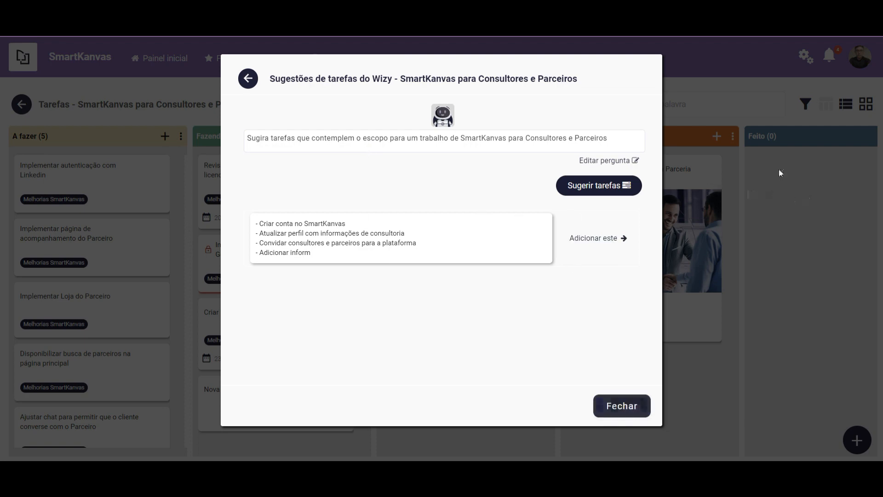
left_click(621, 405)
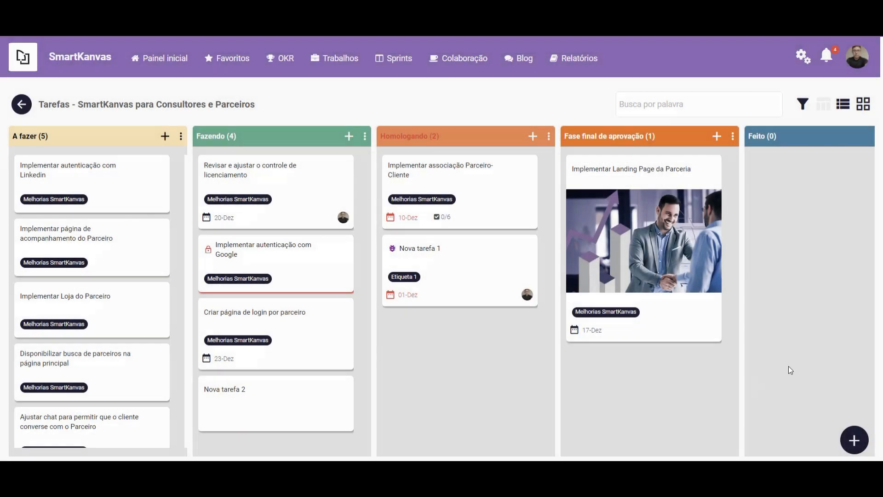
- Leave the task board and open the work "Matriz SWOT iFood" from the second page of all works
left_click(22, 104)
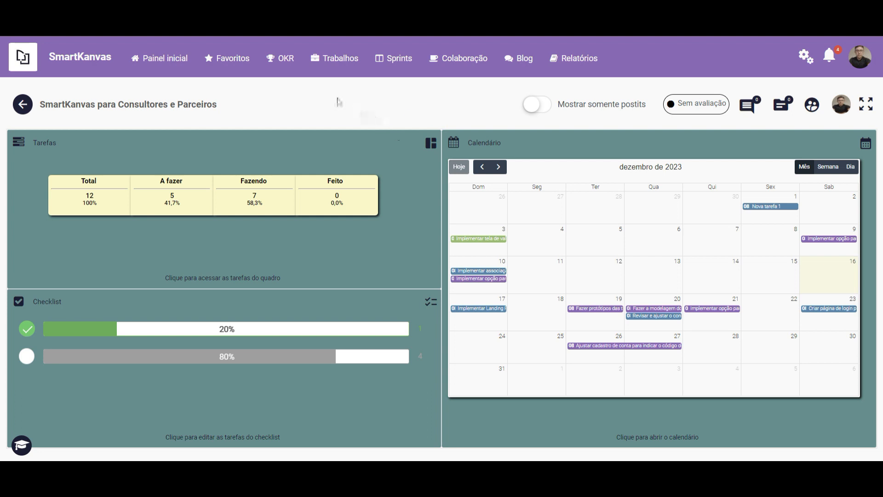
left_click(324, 64)
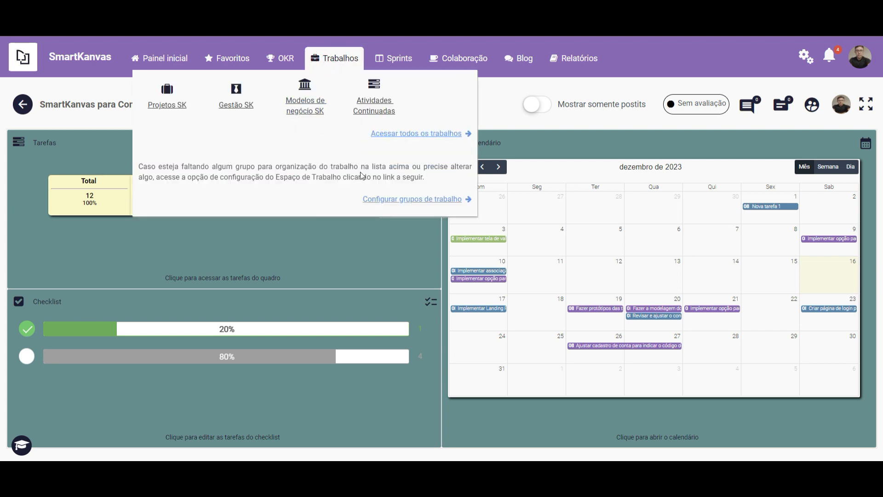
left_click(399, 134)
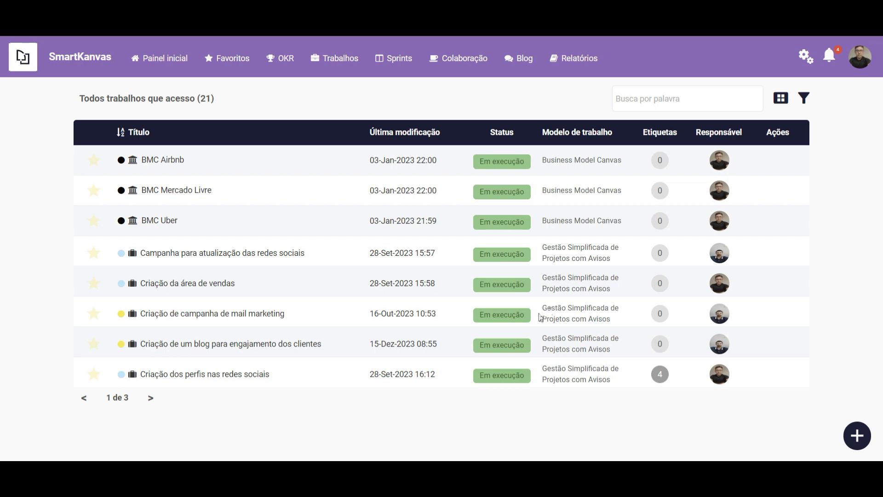
left_click(150, 397)
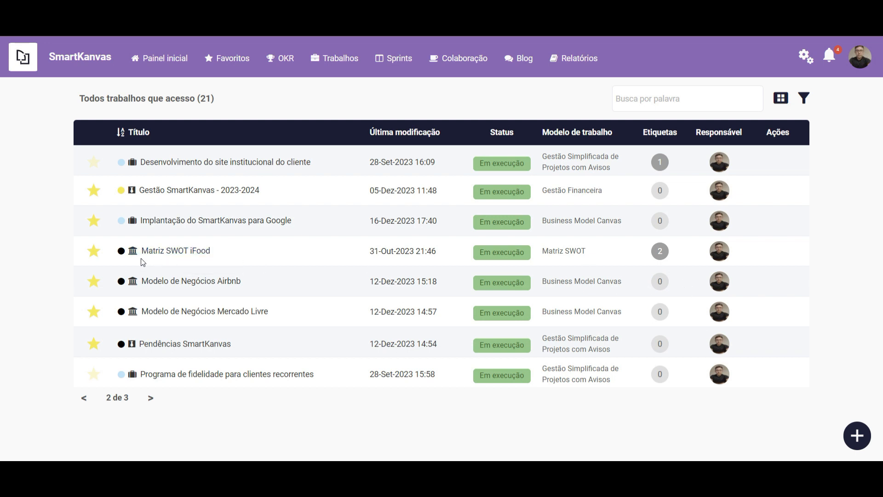
left_click(153, 256)
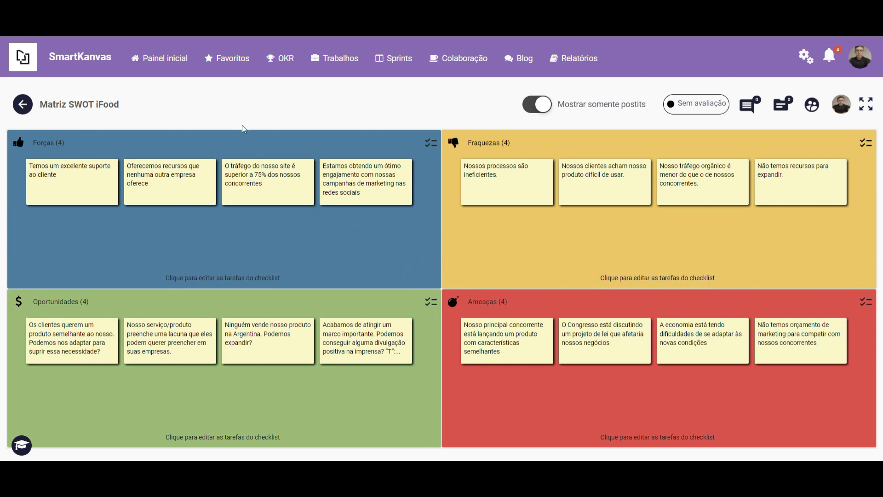
- View the favorite works "Modelo de Negócios Airbnb" and "Modelo de Negócios Mercado Livre"
left_click(218, 62)
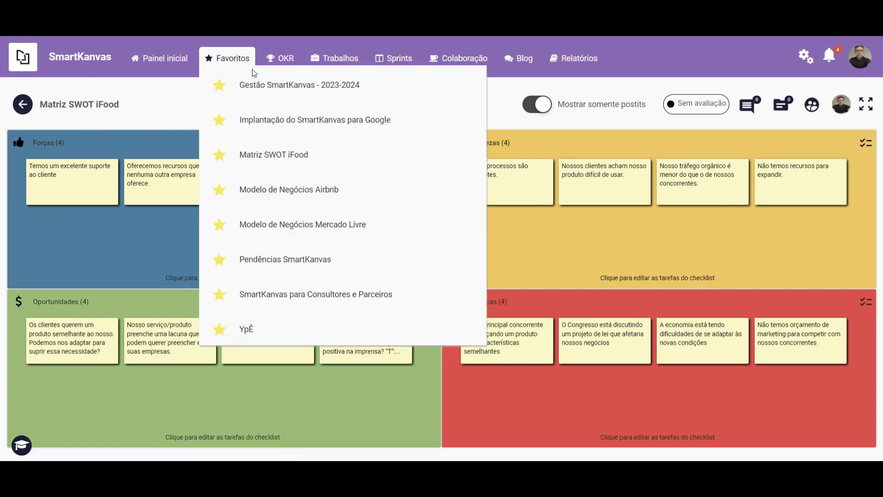
left_click(317, 197)
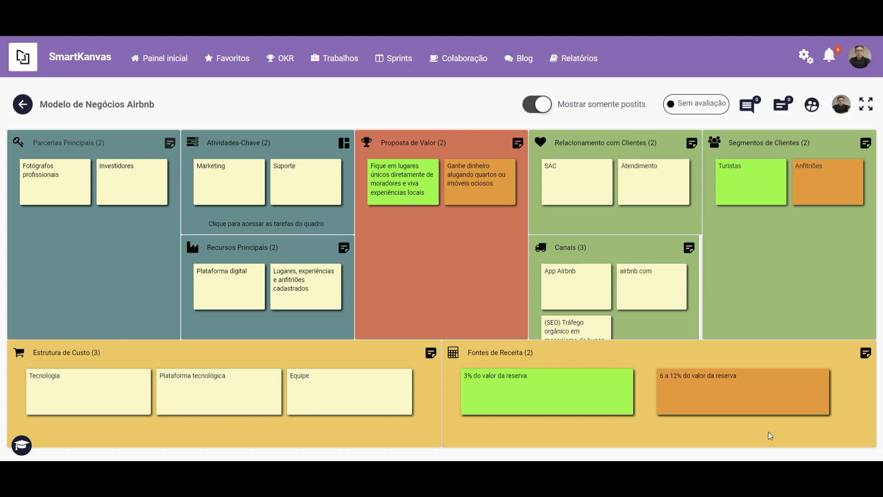
left_click(228, 63)
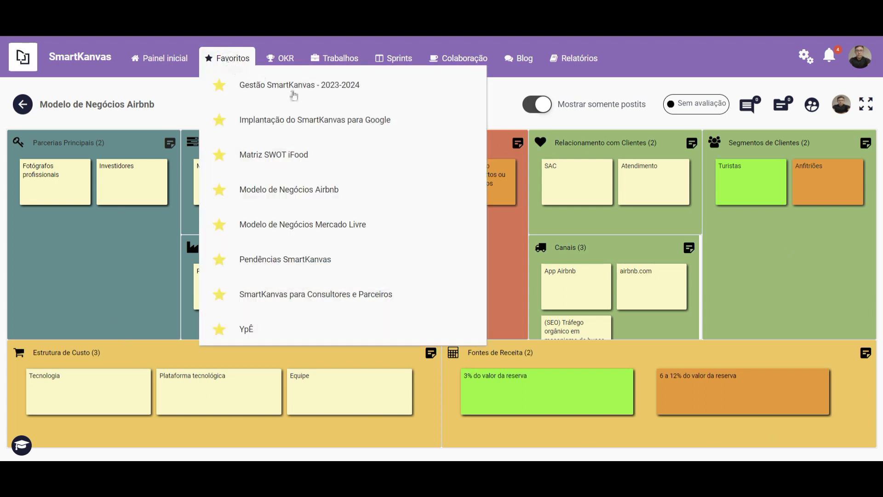
left_click(309, 227)
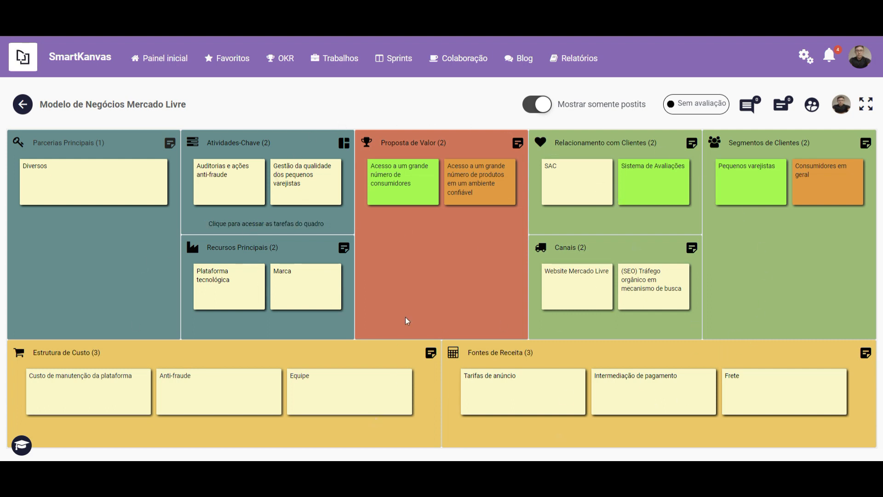
- Open the favorite work "Pendências SmartKanvas" and view its "Checklist rápido" tasks and "Entregas importantes" task board, returning to the canvas
left_click(233, 60)
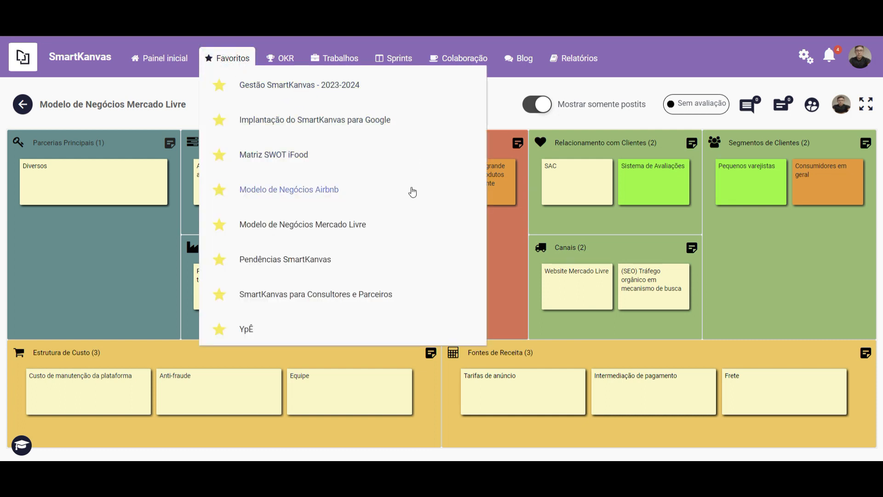
left_click(303, 261)
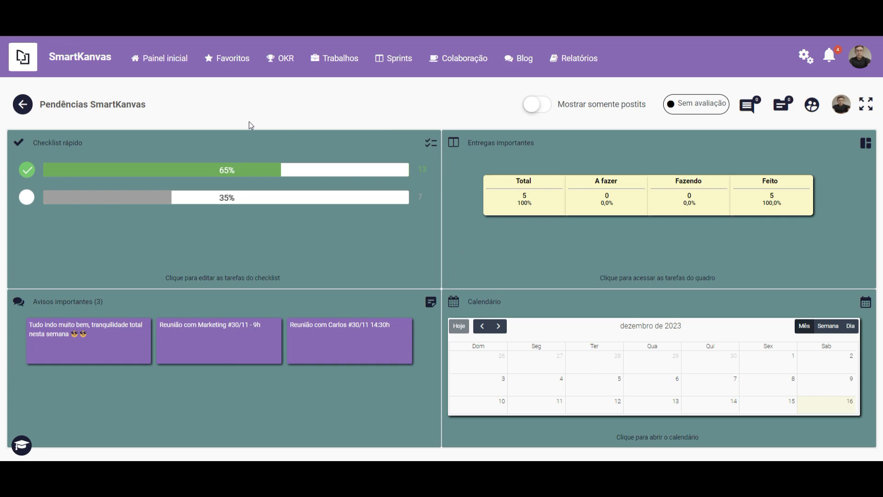
left_click(430, 143)
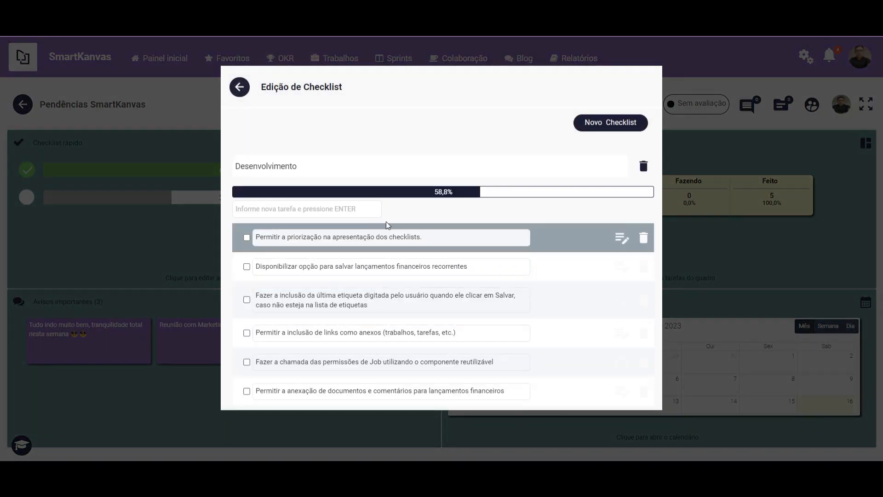
left_click(243, 88)
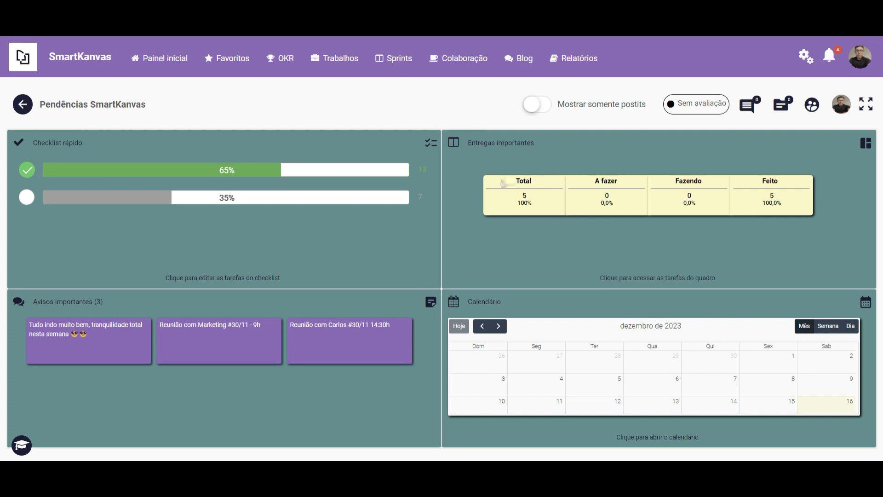
left_click(861, 146)
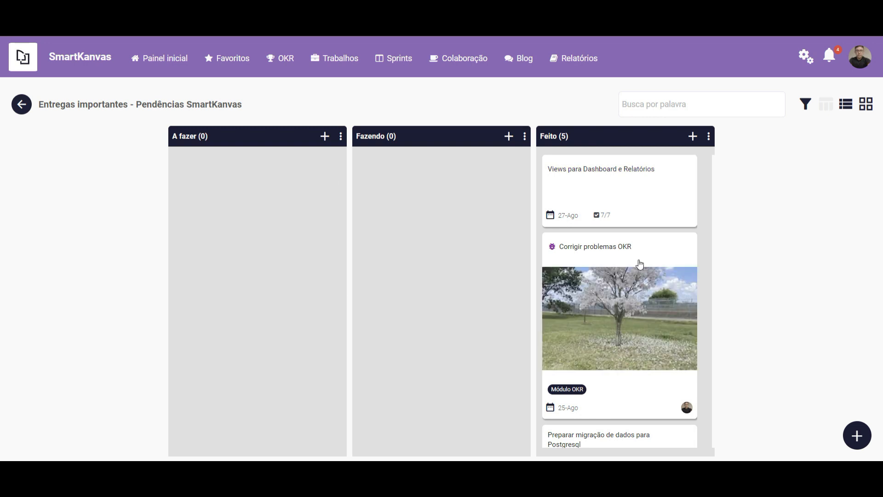
left_click(24, 102)
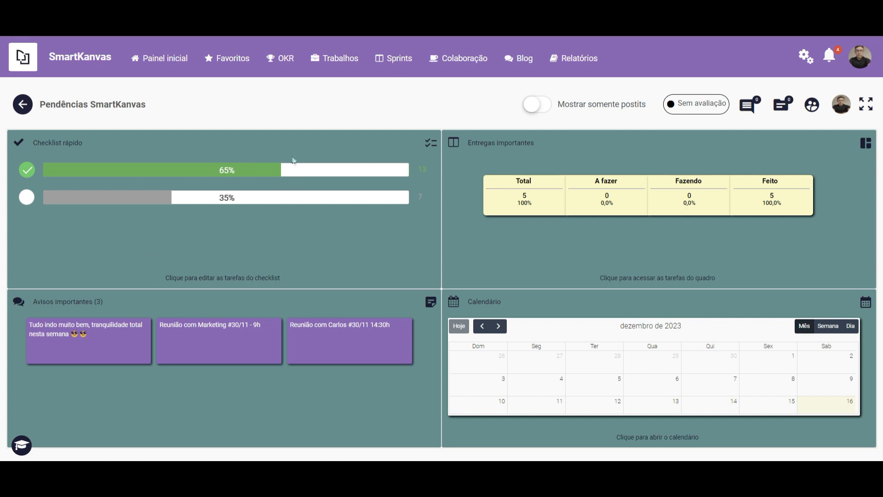
- From the list of all works, change the status of "Criação de campanha de mail marketing" to Encerrado and save it
left_click(321, 68)
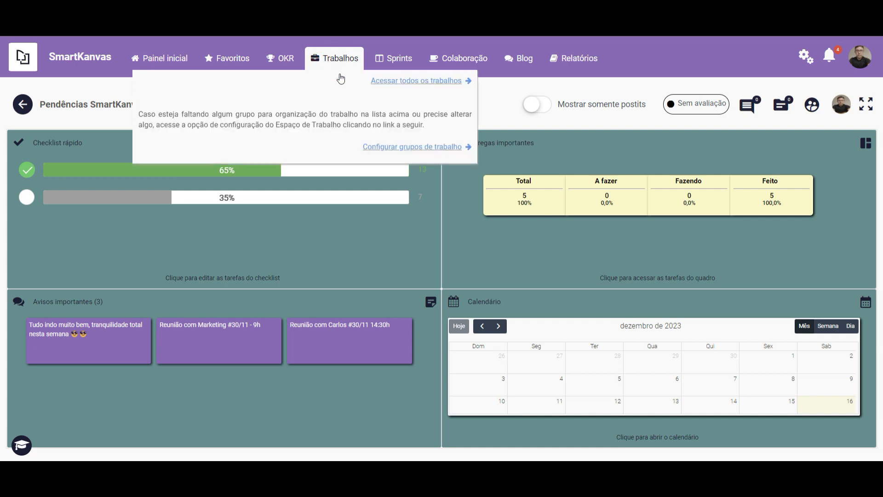
left_click(414, 133)
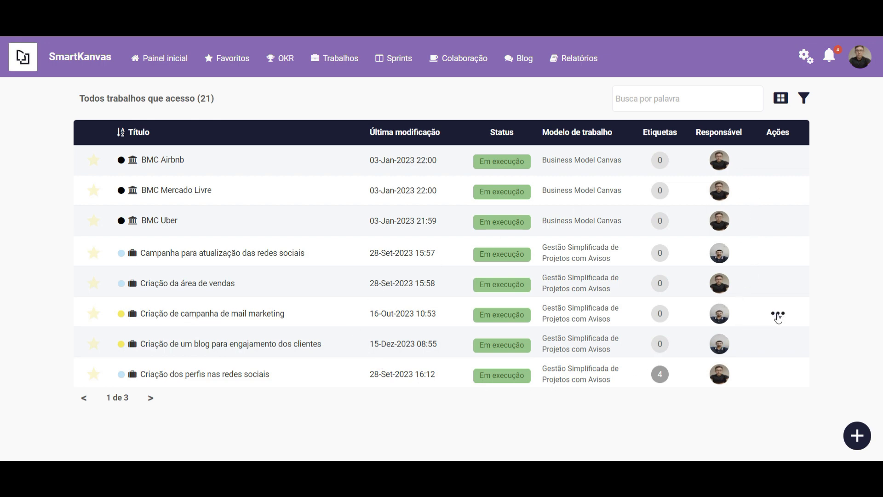
left_click(778, 315)
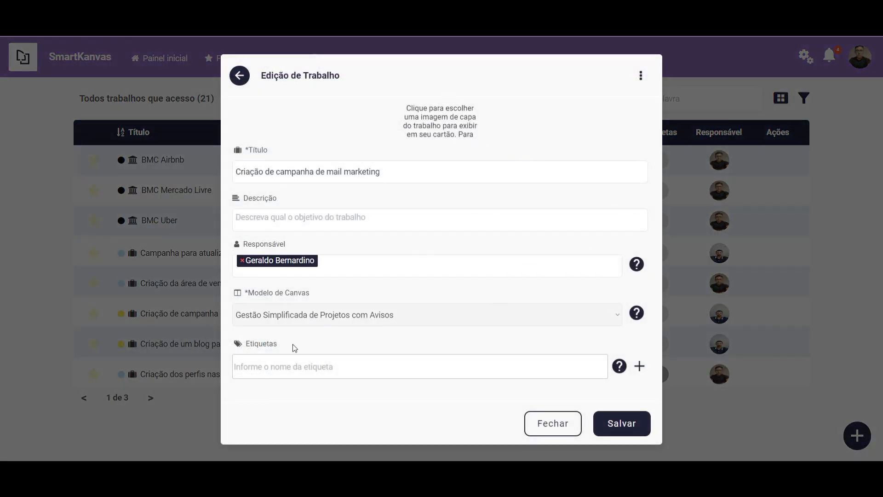
left_click(641, 76)
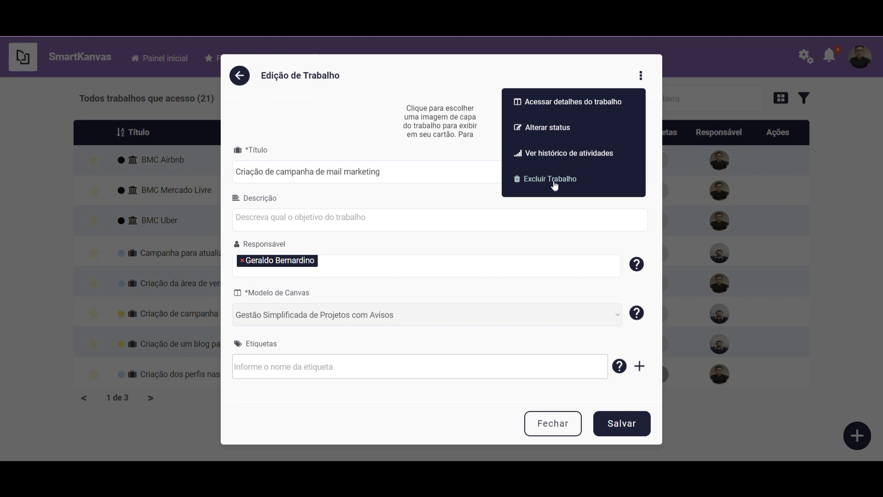
left_click(544, 128)
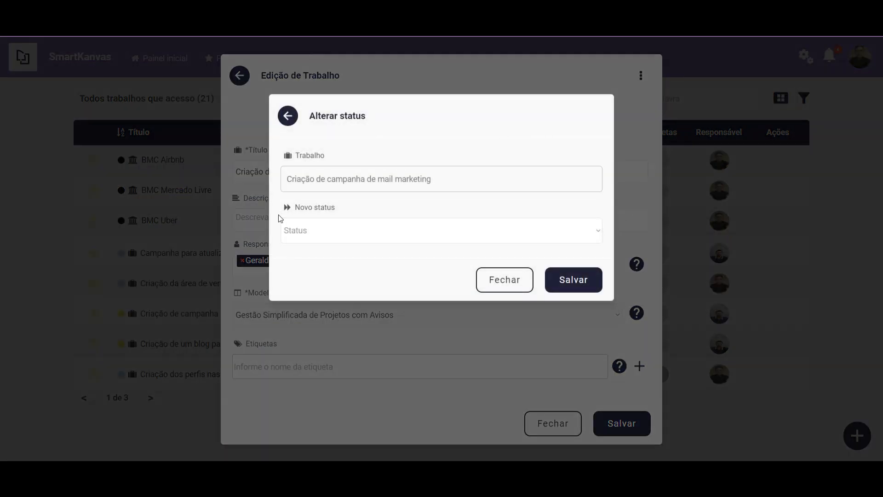
left_click(312, 233)
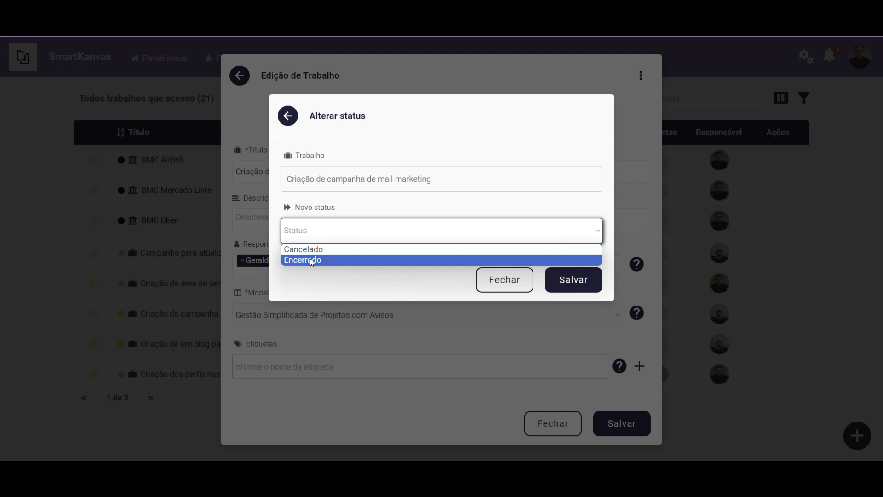
left_click(311, 260)
left_click(570, 278)
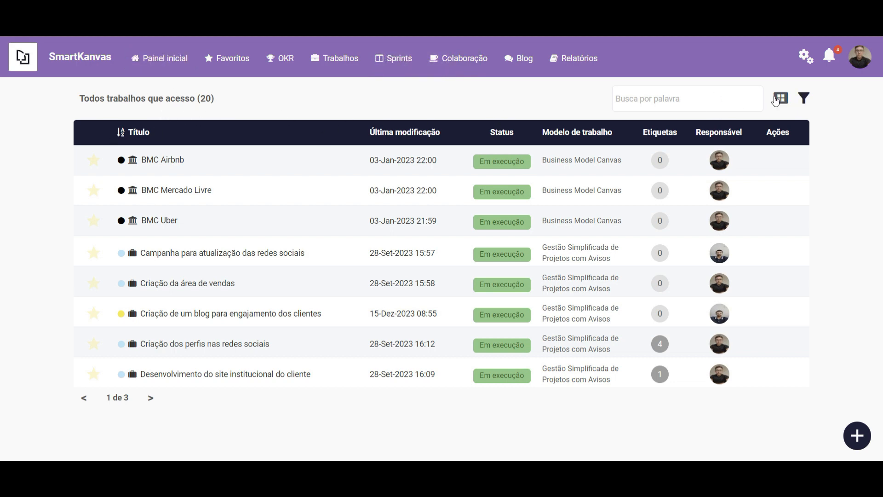
- Filter the list of all works by status to only Encerrado, removing Execução, and hide the filter options
left_click(805, 99)
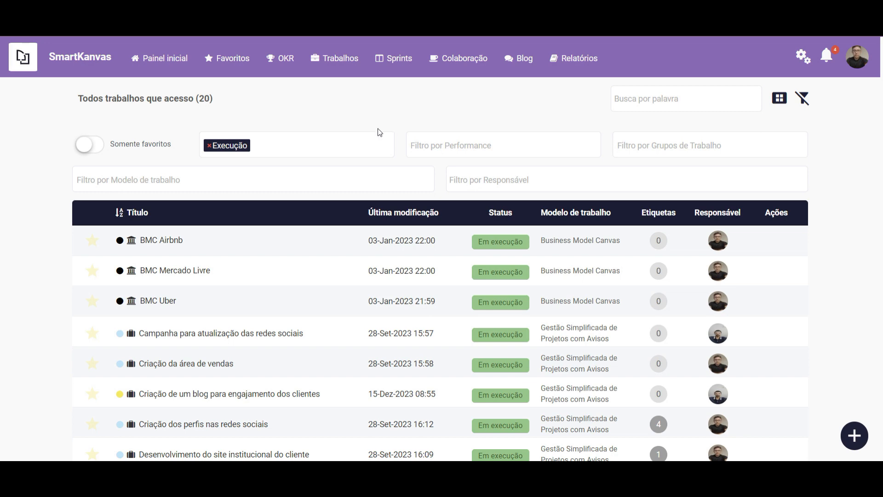
left_click(278, 147)
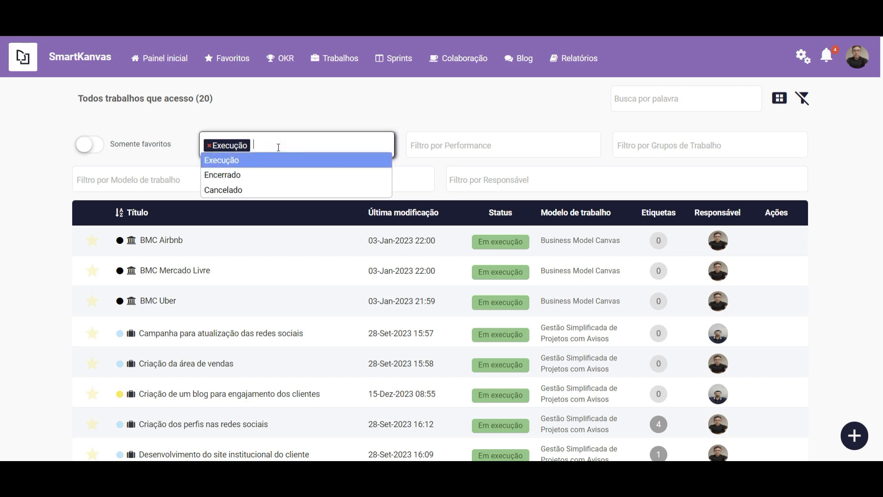
left_click(245, 180)
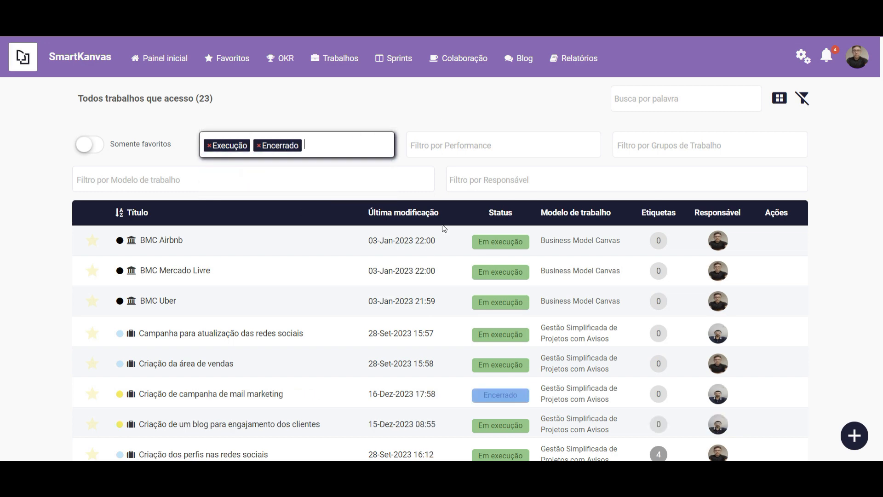
left_click(209, 145)
left_click(229, 110)
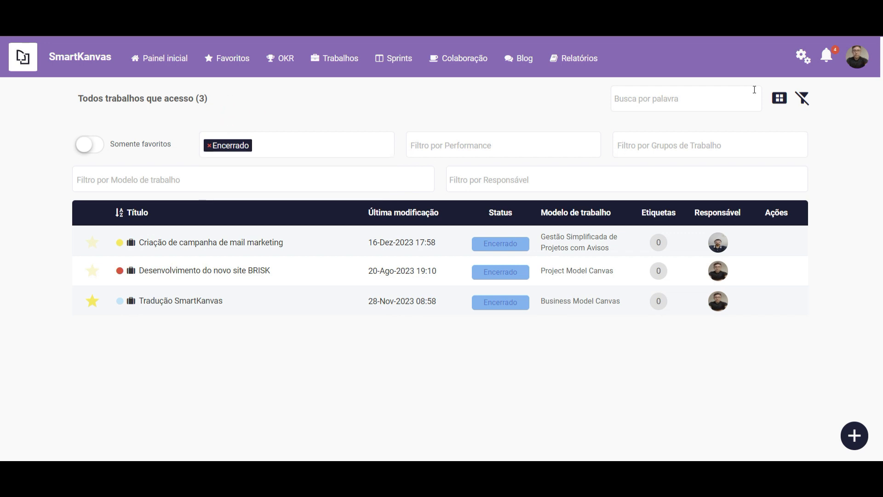
left_click(803, 98)
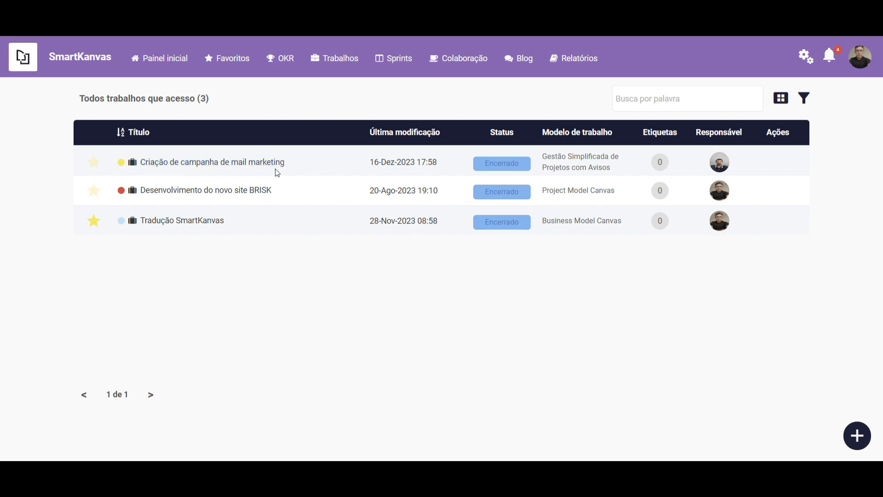
- View the activity history of the work "Criação de campanha de mail marketing" and close its editing form without saving
mouse_move(812, 163)
left_click(777, 161)
left_click(641, 75)
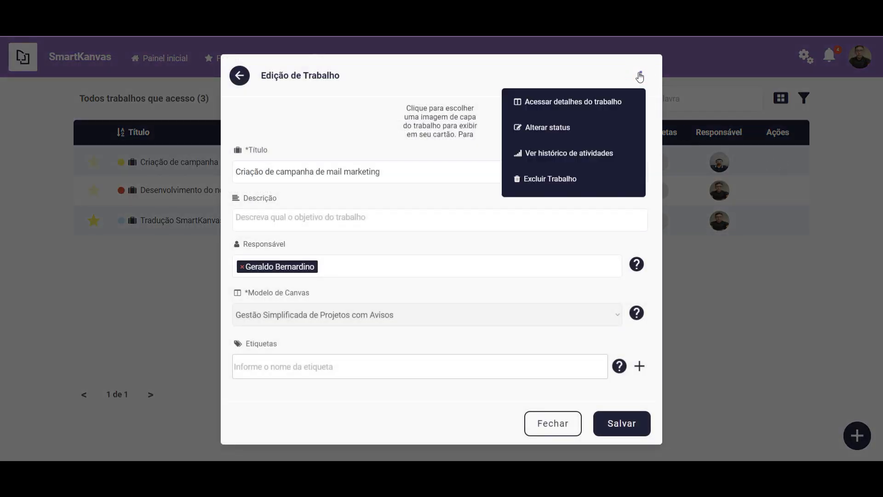
left_click(578, 159)
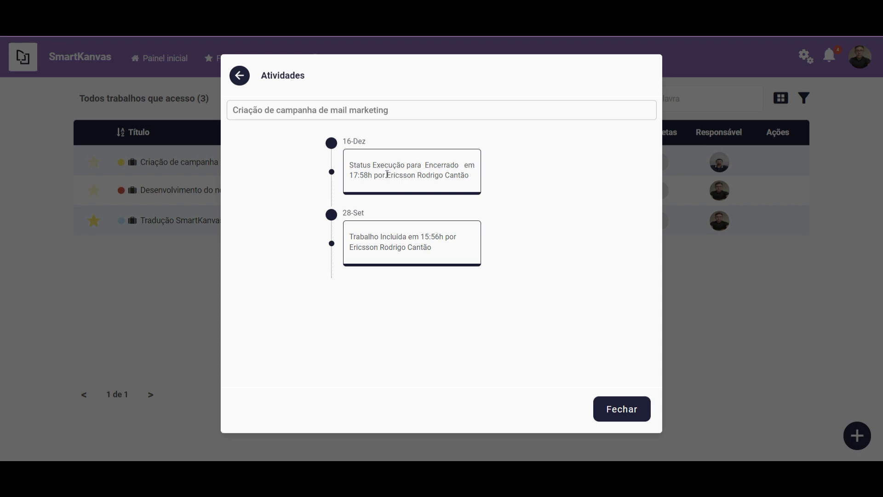
left_click_drag(359, 176, 426, 178)
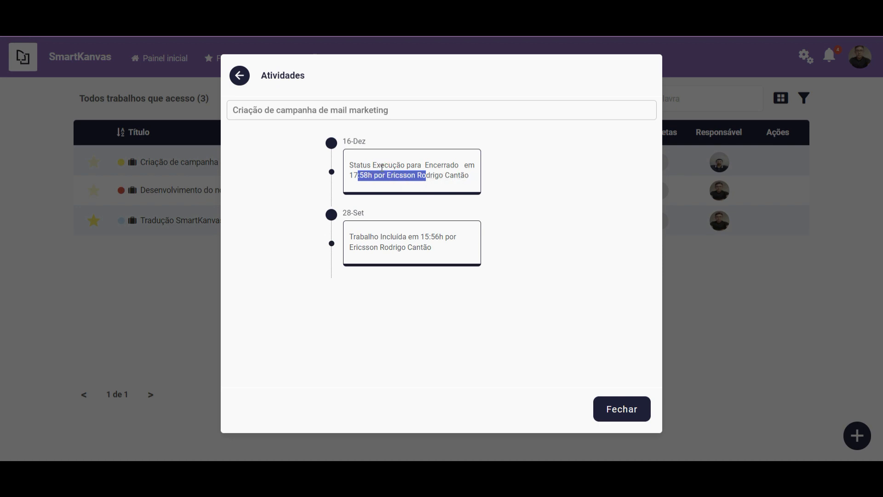
left_click(239, 76)
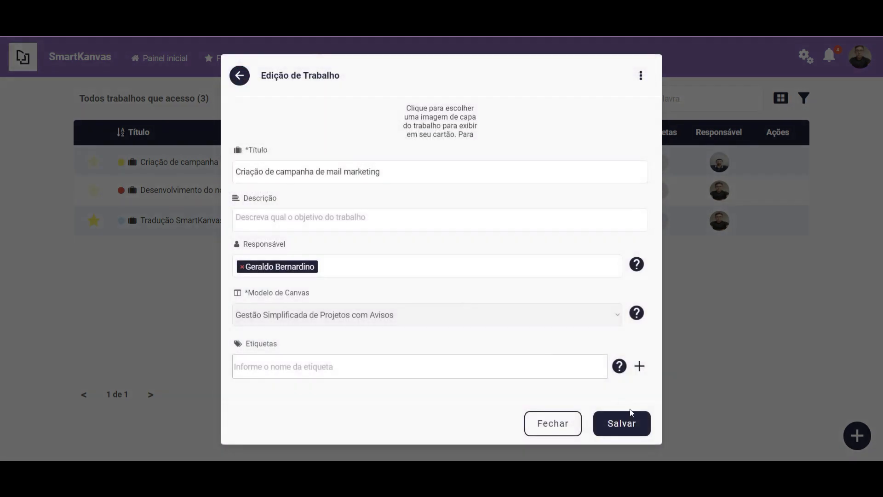
left_click(555, 422)
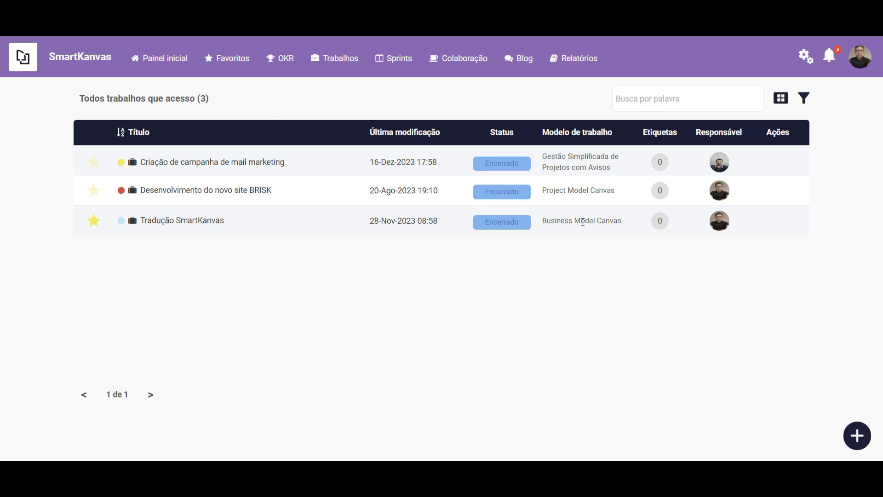